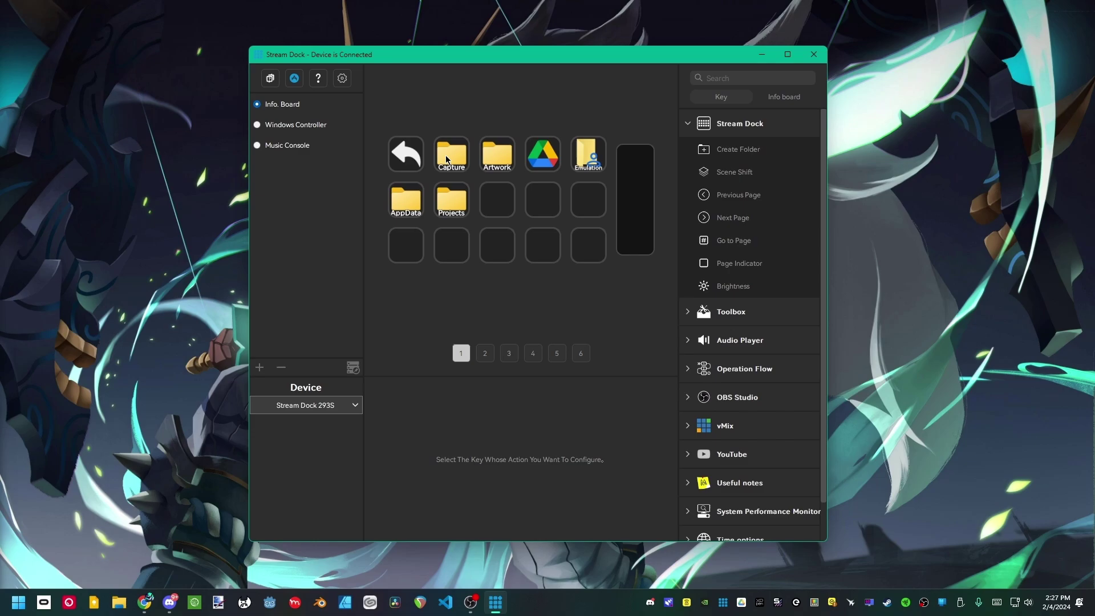
Leave the shortcuts folder for the Info. Board's main key page with media, folder and page keys.
double_click(414, 161)
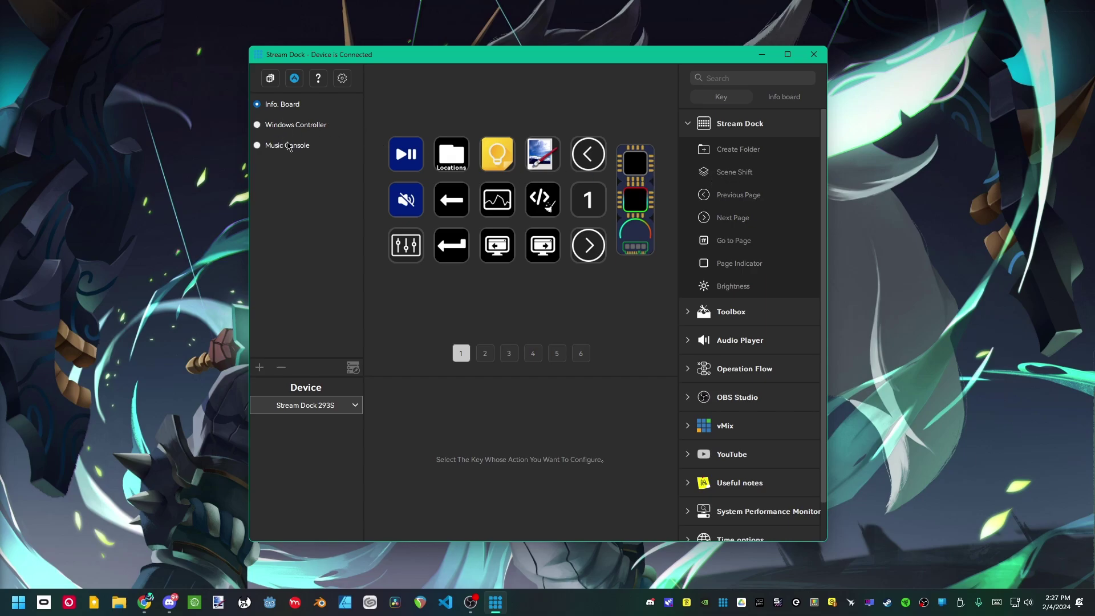
left_click(292, 125)
left_click(297, 146)
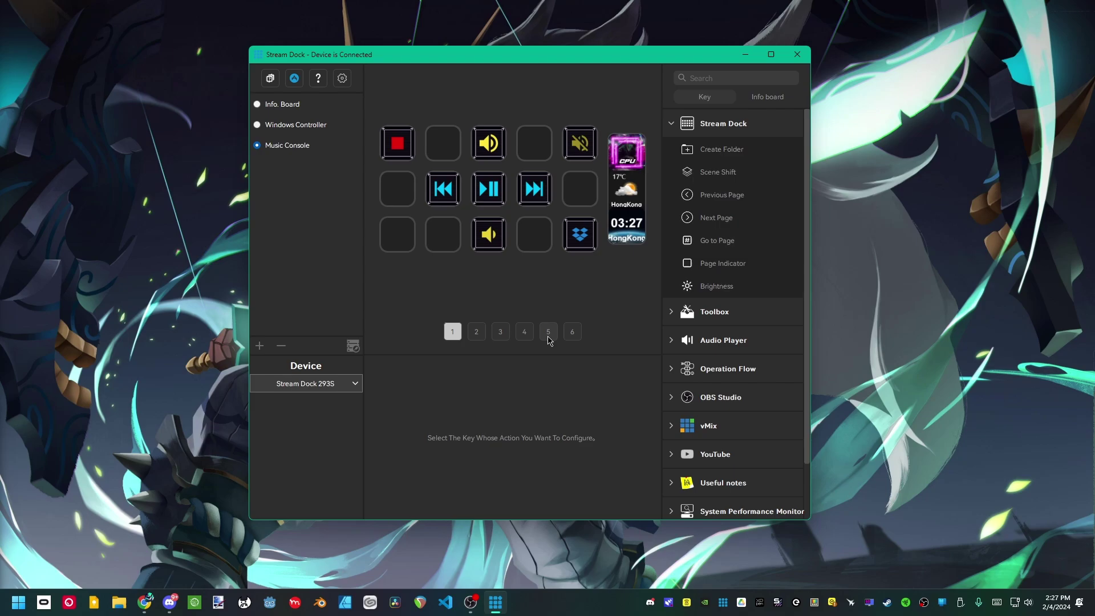
left_click(276, 109)
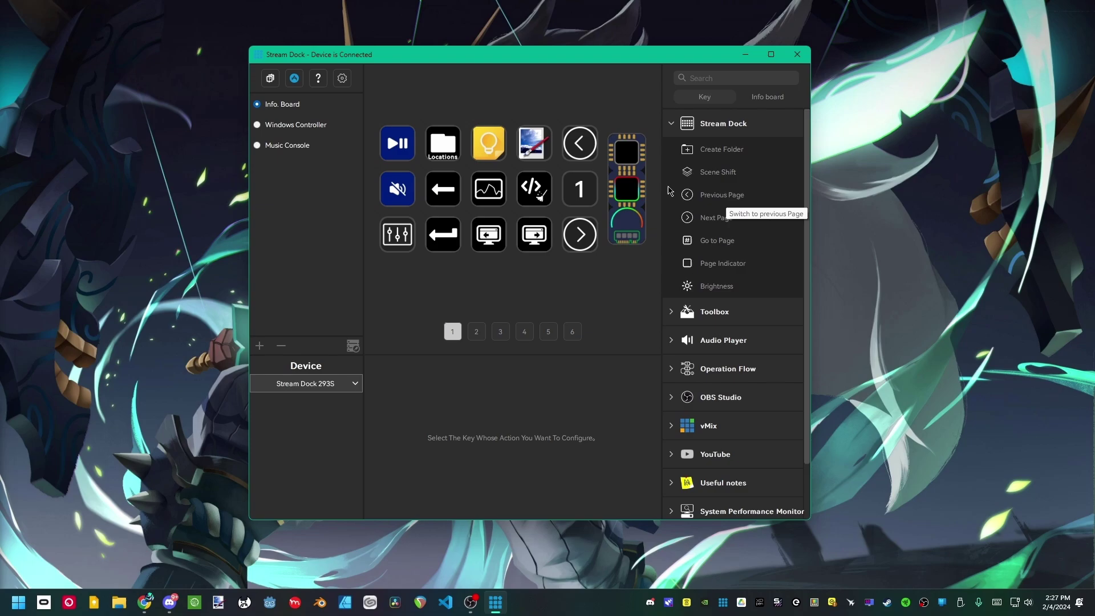
Add a Go to Page key on page 6 that jumps to page 1.
double_click(584, 244)
double_click(580, 144)
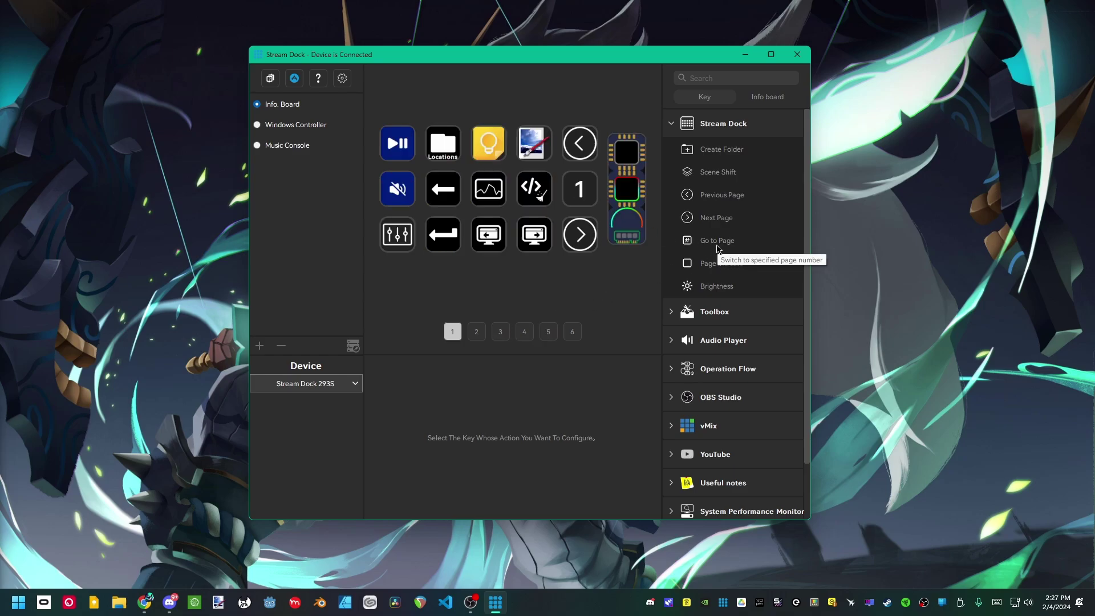
left_click(549, 336)
left_click(572, 333)
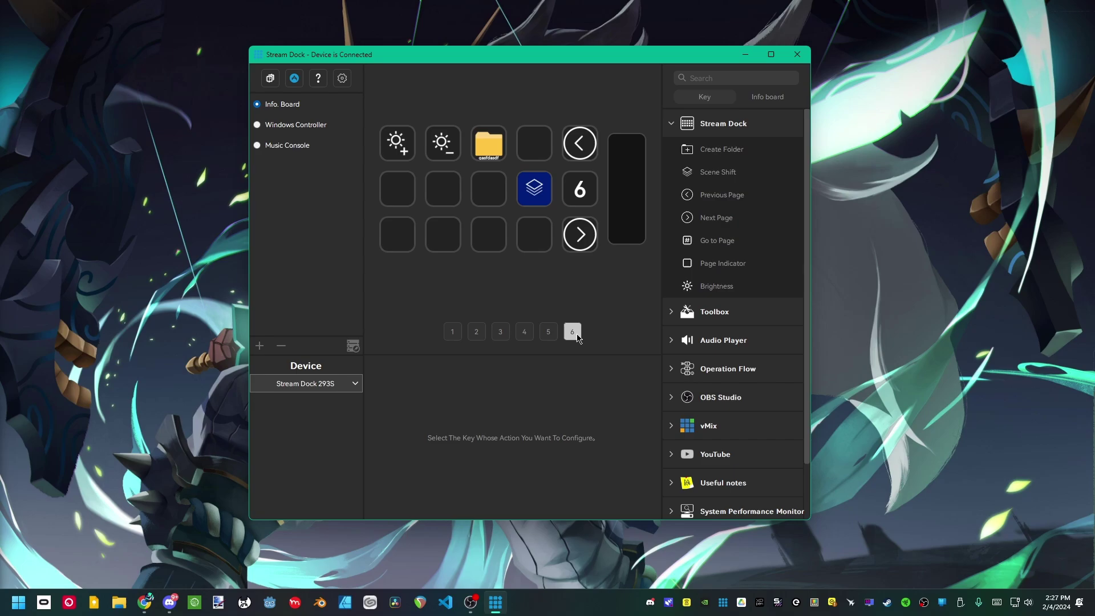
left_click_drag(719, 244, 489, 235)
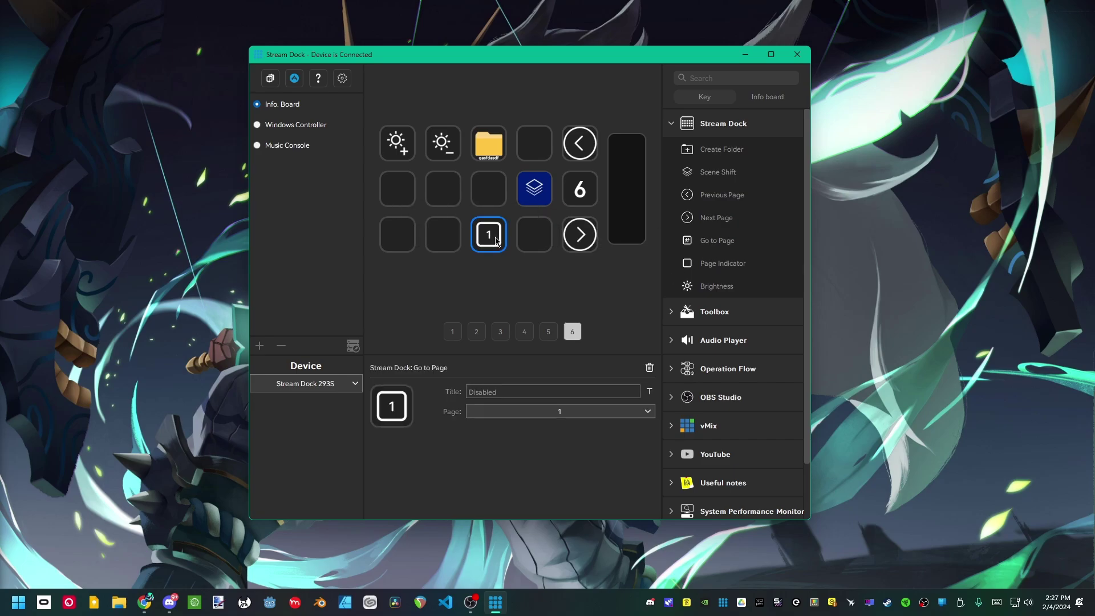
left_click(562, 411)
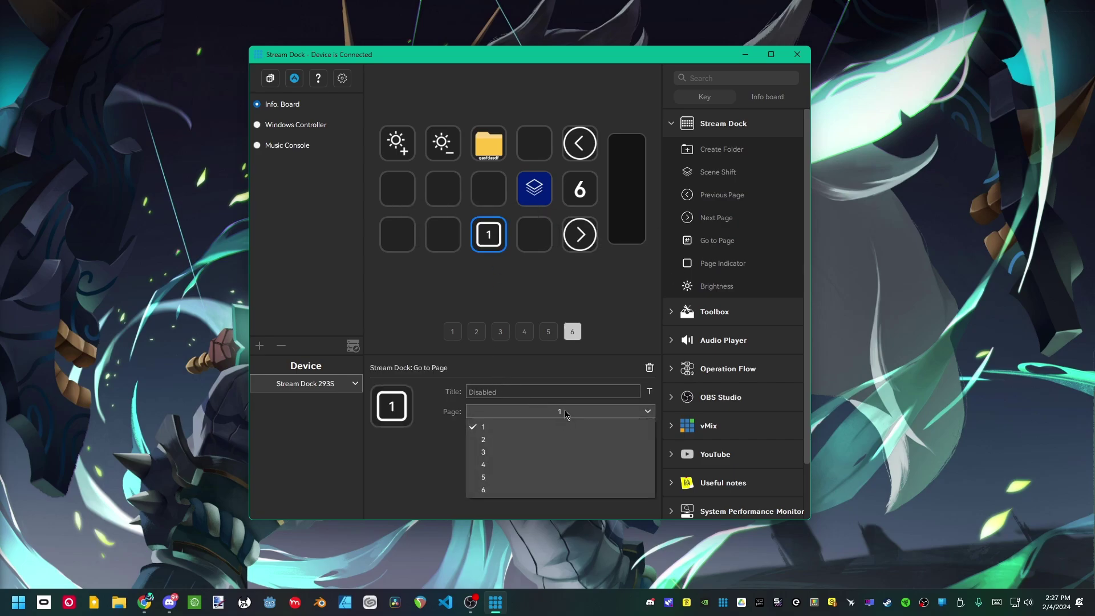
left_click(533, 489)
left_click(529, 413)
left_click(525, 439)
left_click(528, 411)
left_click(528, 426)
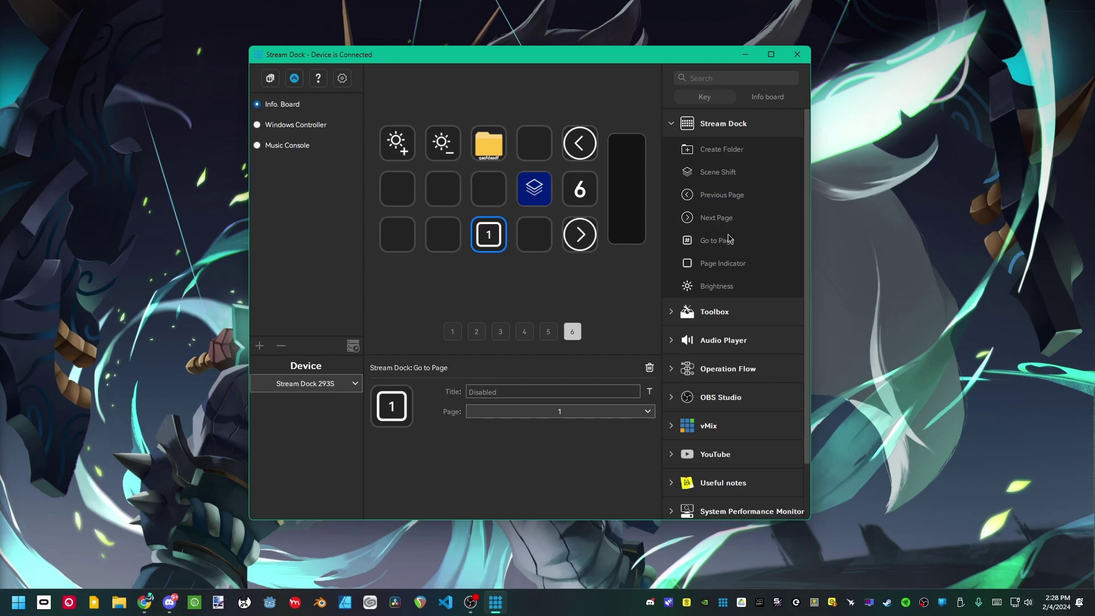
Add a Page Indicator key beside it, then review the page-number and brightness keys.
left_click_drag(732, 272, 540, 234)
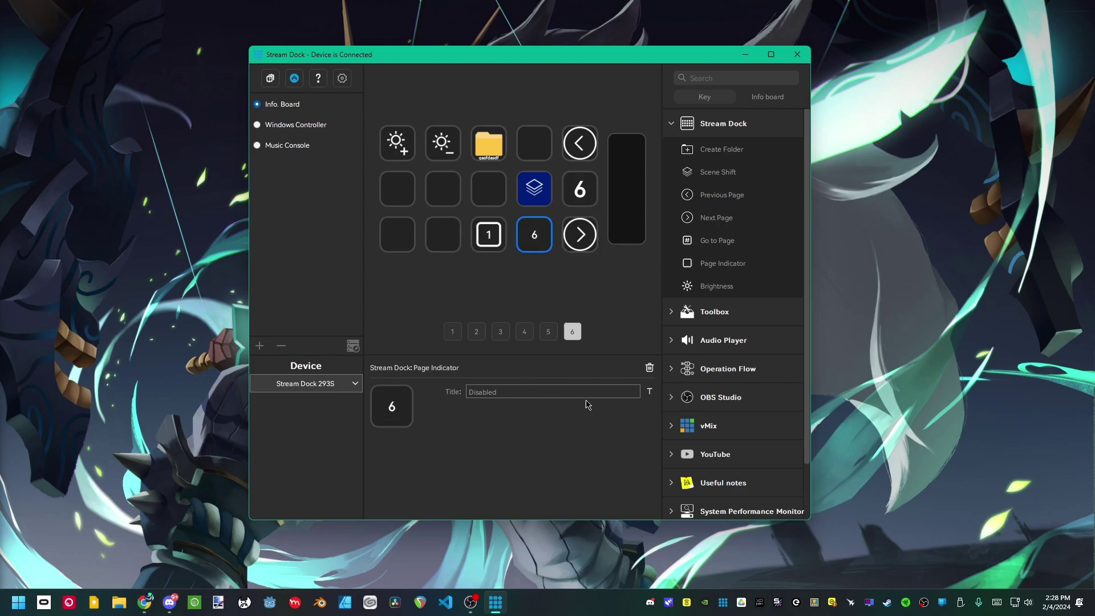
left_click(580, 198)
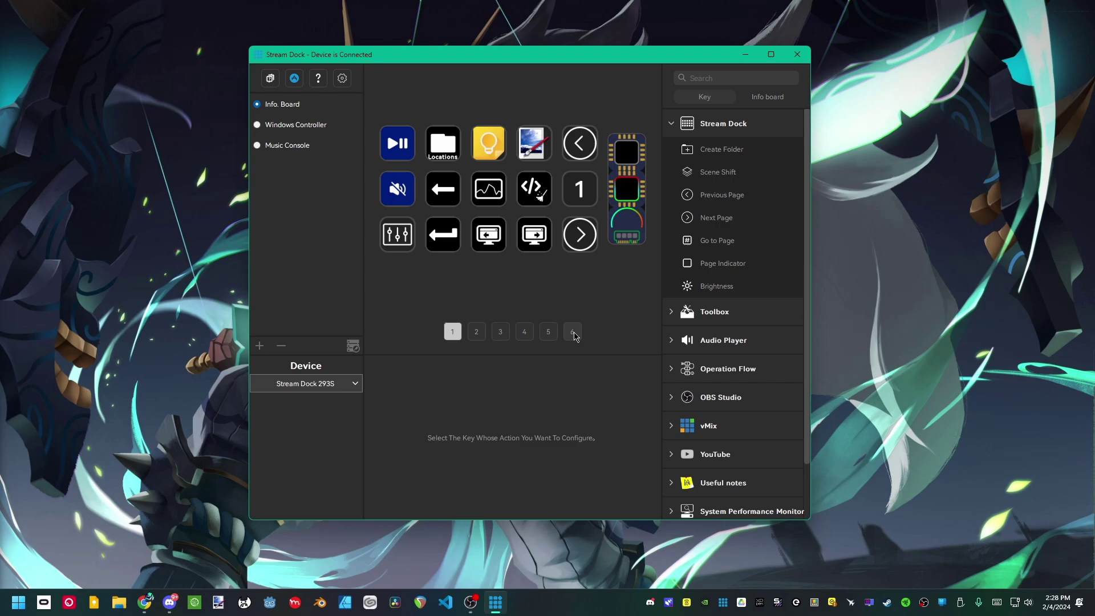
left_click(548, 331)
left_click(571, 331)
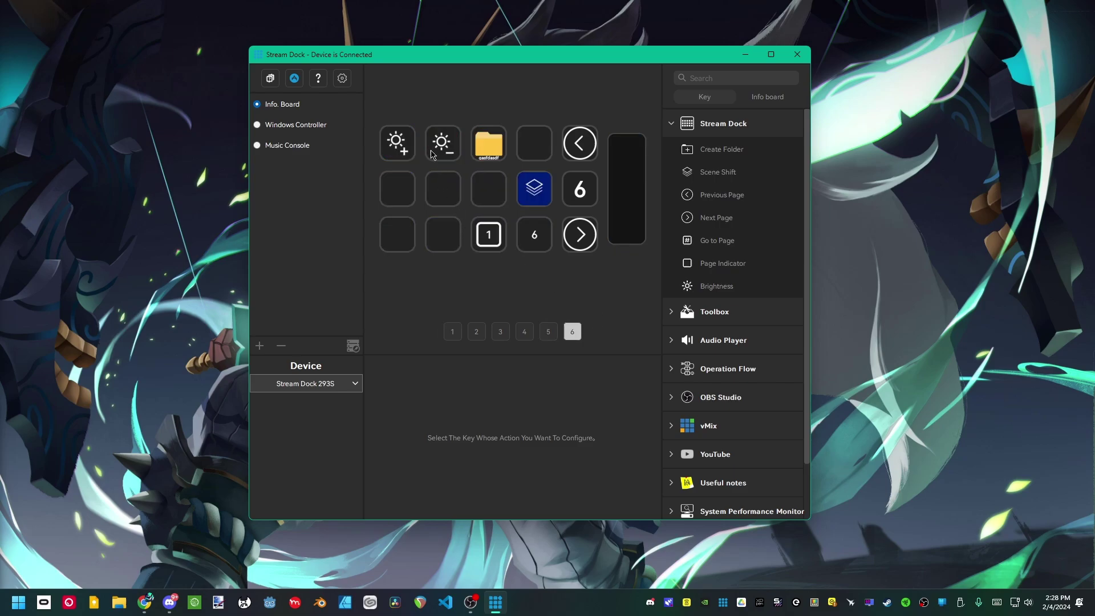
left_click(401, 151)
left_click(445, 148)
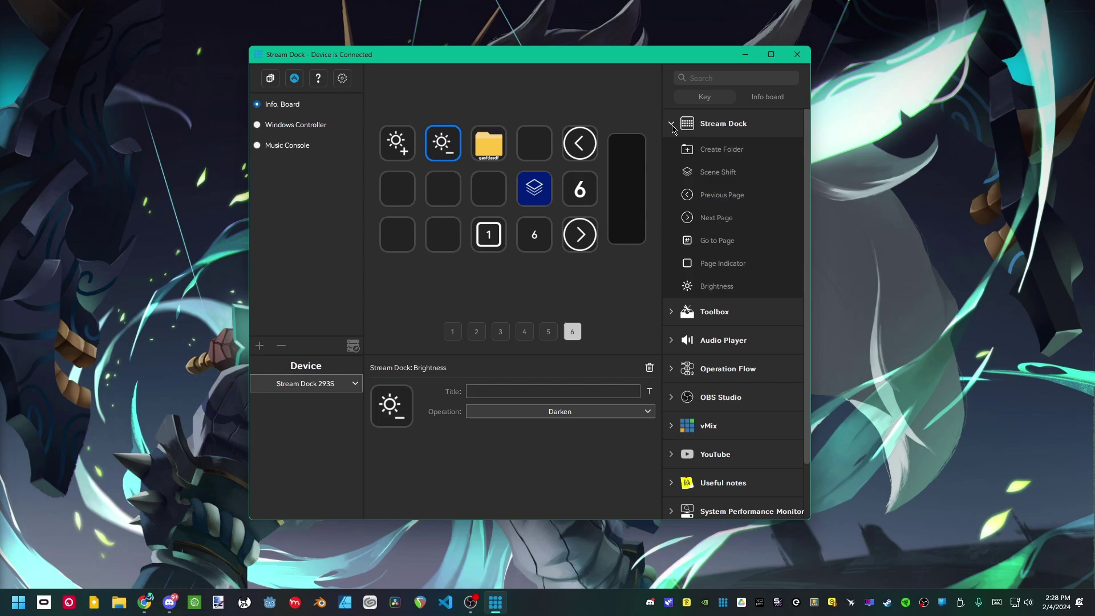
List the Toolbox actions and select the Instagram website key on page 2.
left_click(672, 126)
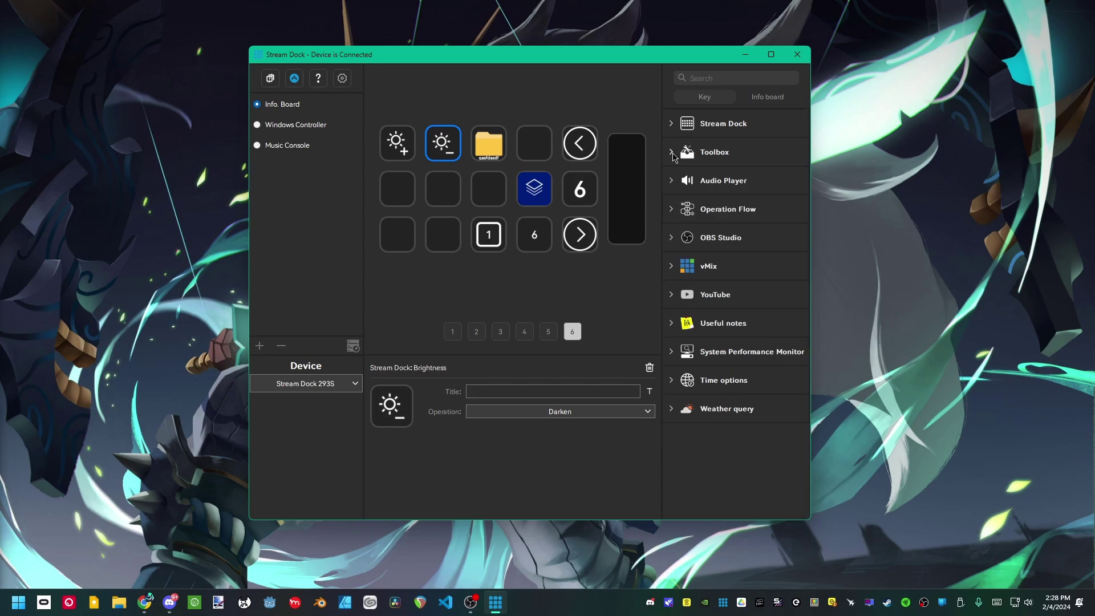
left_click(672, 153)
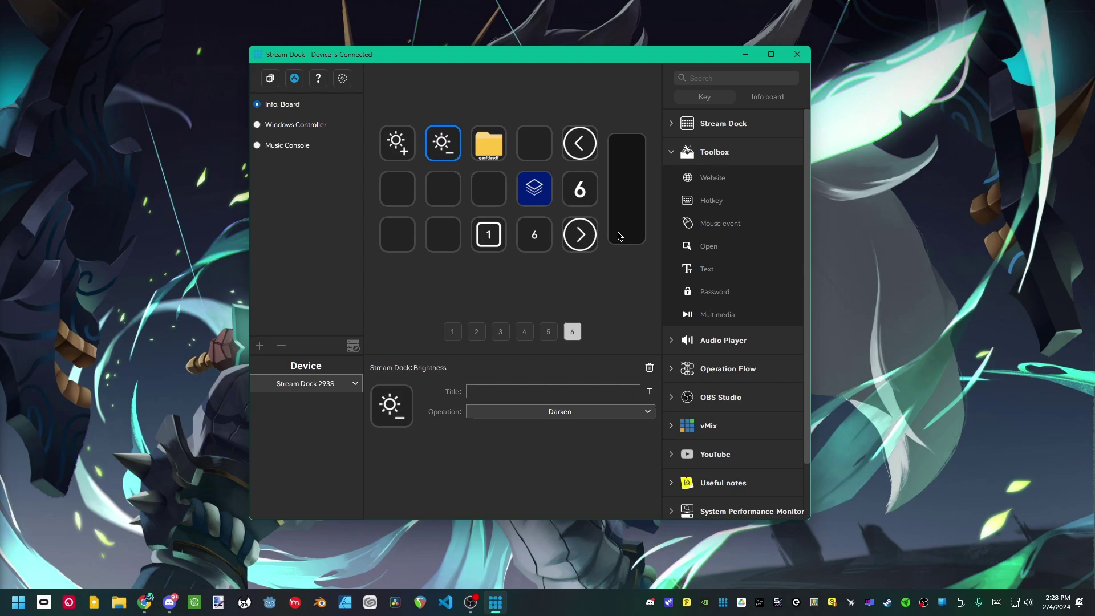
left_click(483, 337)
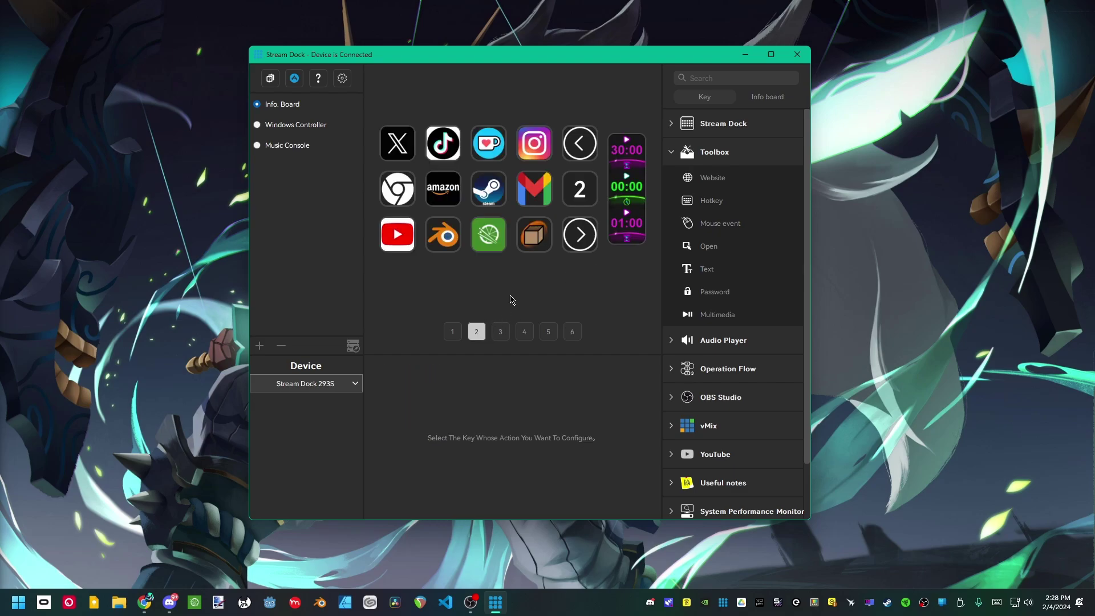
left_click(533, 144)
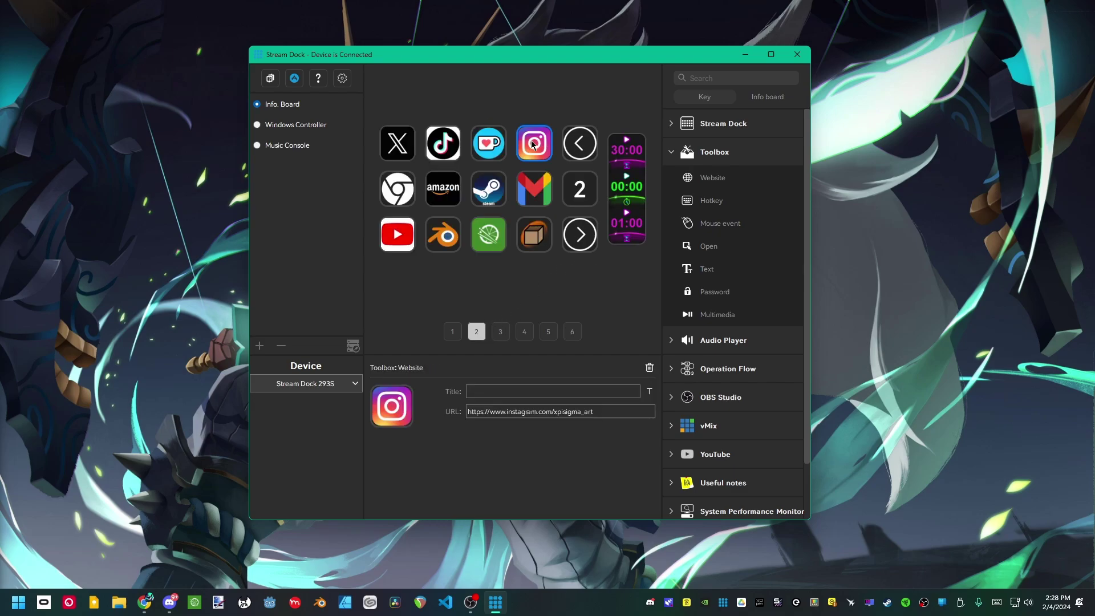
Give the Instagram key a test title styled Archivo 21 pt, bold, vertically centred.
left_click(473, 393)
type("fdfdasfasdfsdaf")
left_click(650, 392)
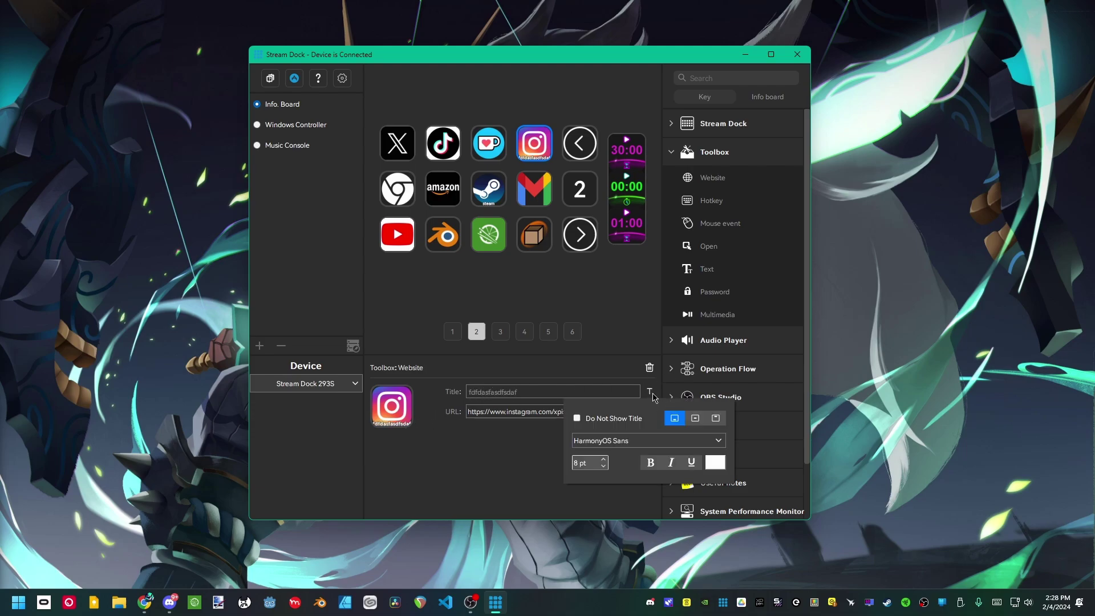
left_click(625, 441)
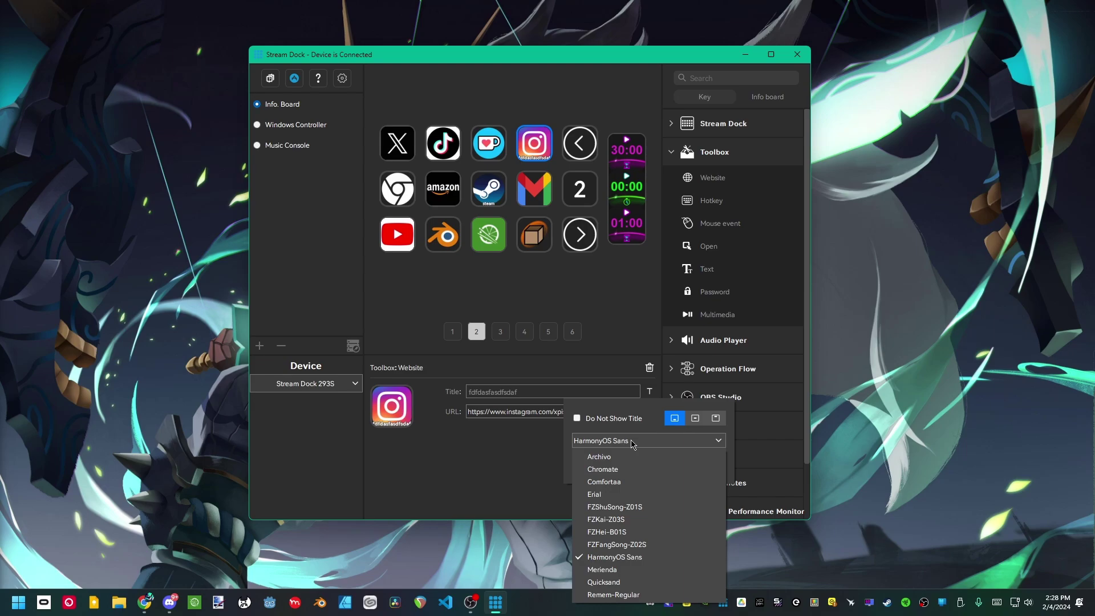
left_click(613, 457)
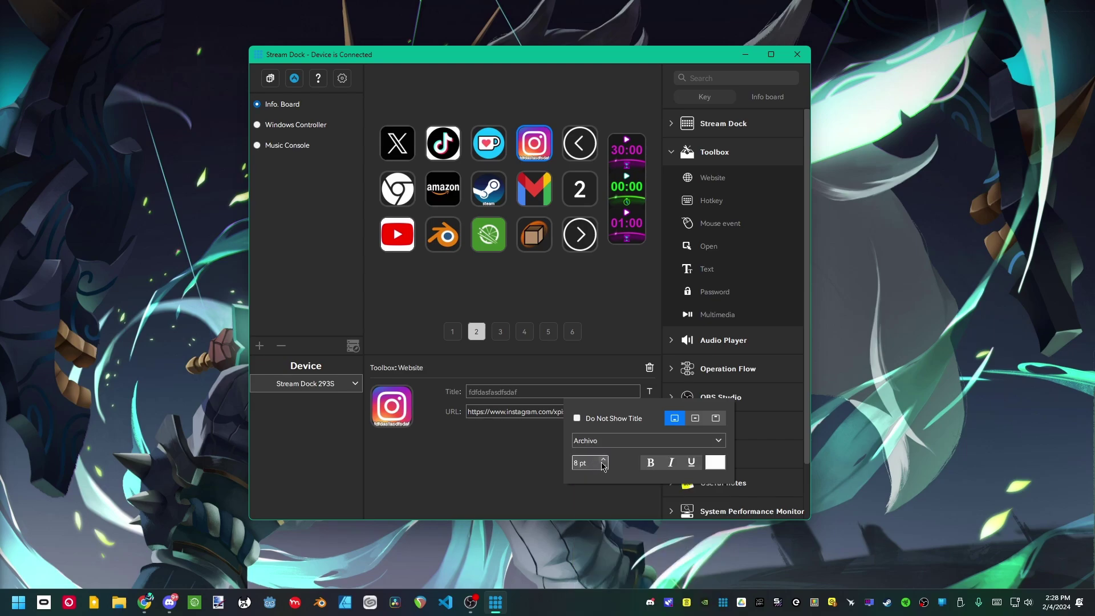
scroll(605, 460, "up", 9)
scroll(605, 462, "up", 4)
left_click(650, 462)
left_click(695, 419)
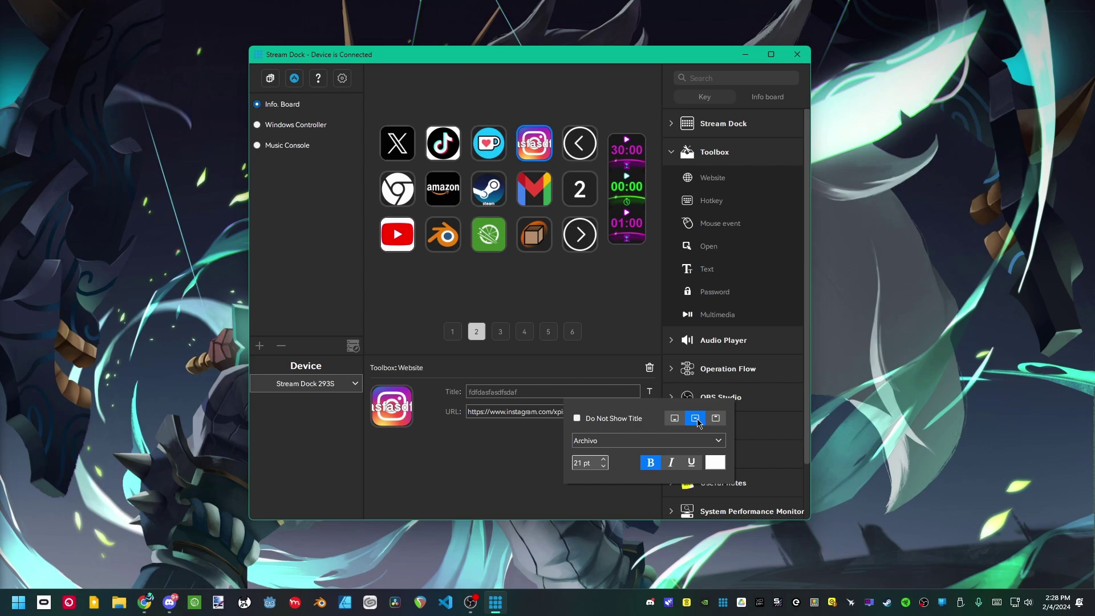
left_click(427, 453)
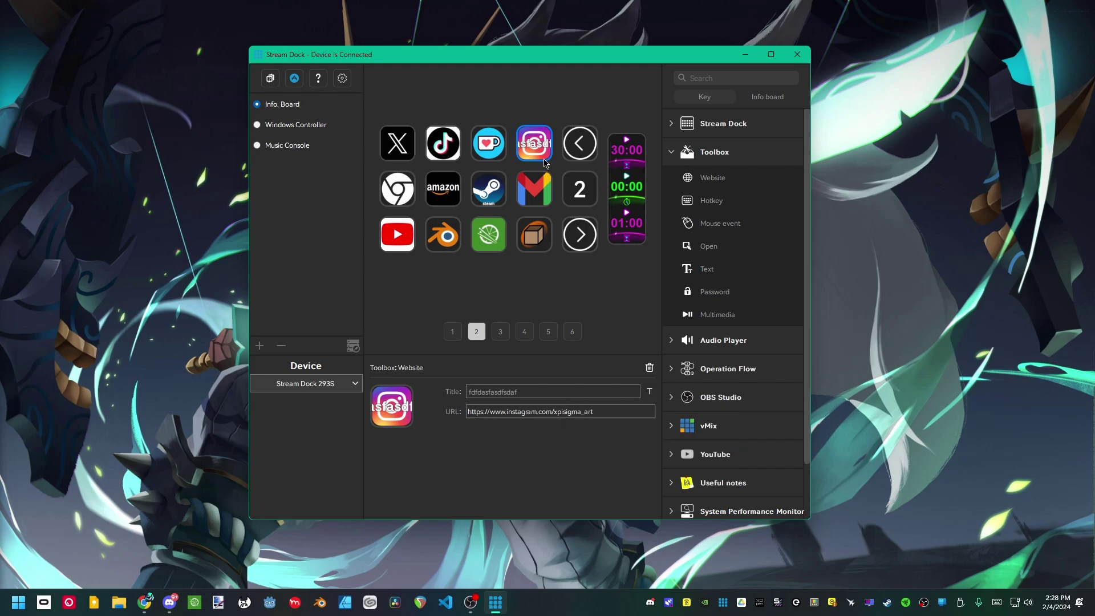
Delete the Instagram key's title text so only the icon shows.
left_click_drag(582, 391, 451, 411)
key("BackSpace")
left_click(610, 412)
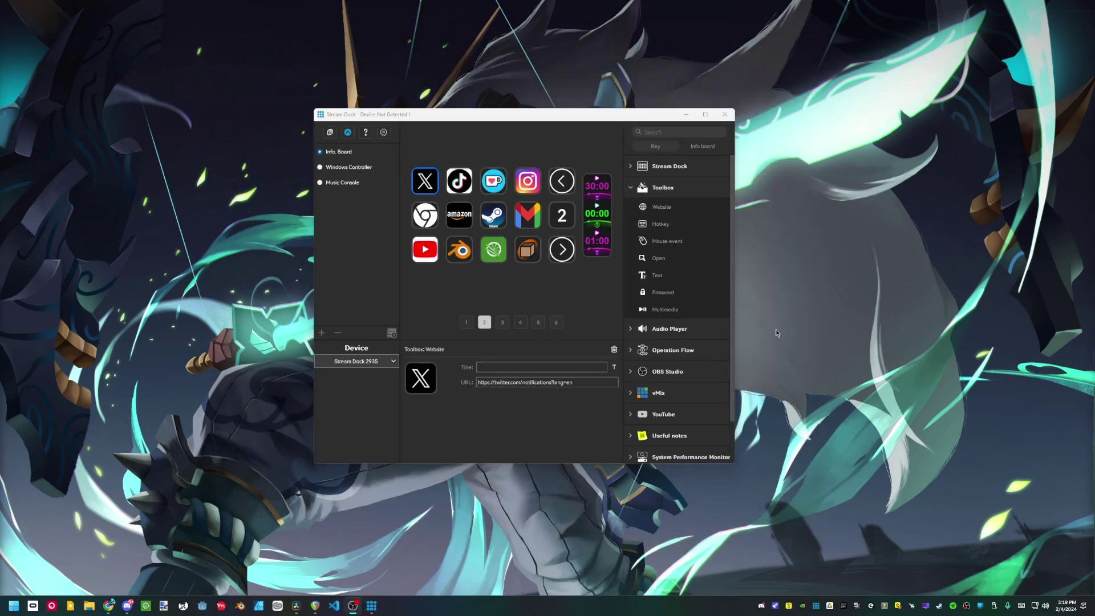
Give the X key the blank frame icon from the Icon Library's OBS Studio Icon Pack.
left_click(423, 382)
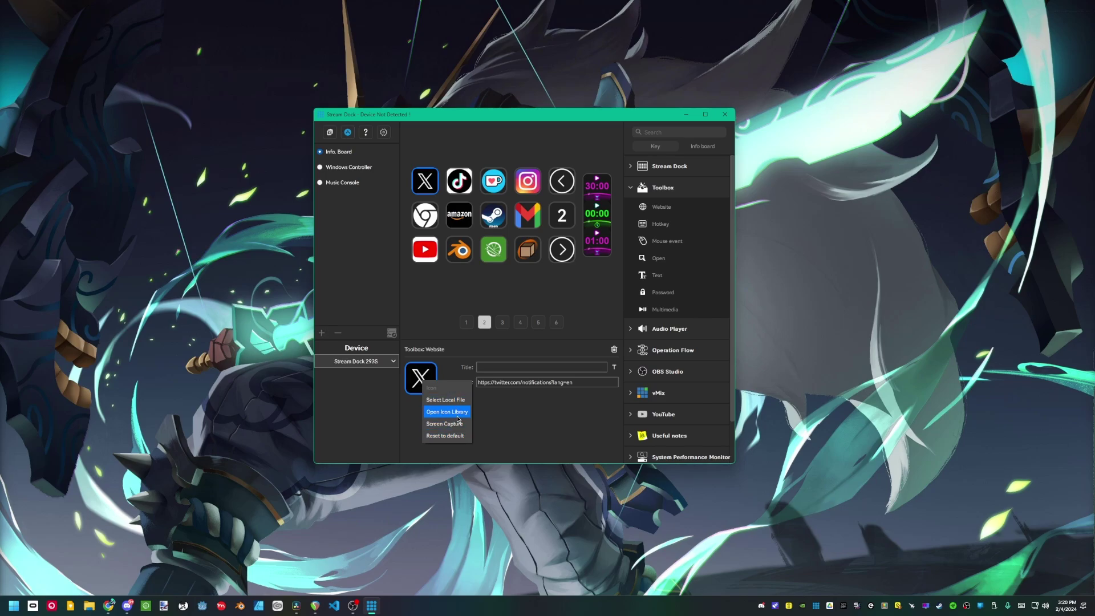
left_click(452, 417)
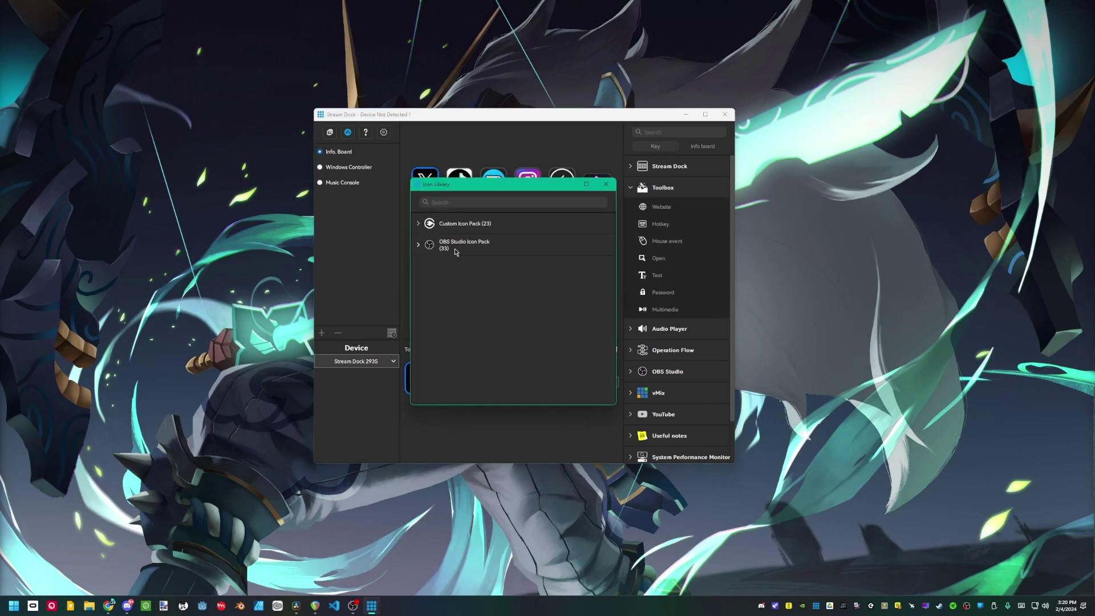
left_click(419, 224)
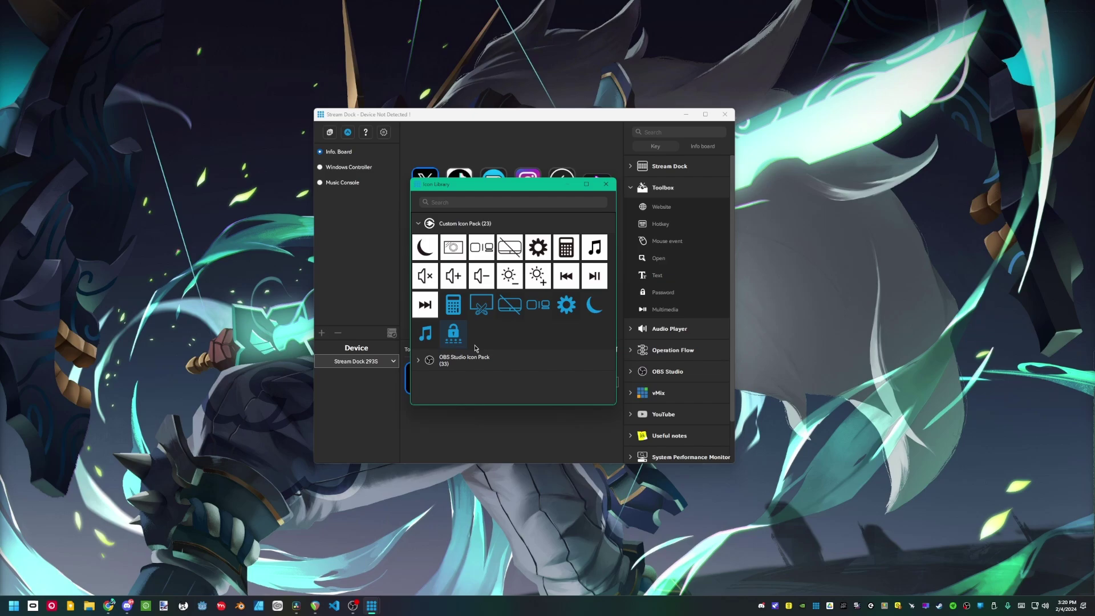
left_click(420, 361)
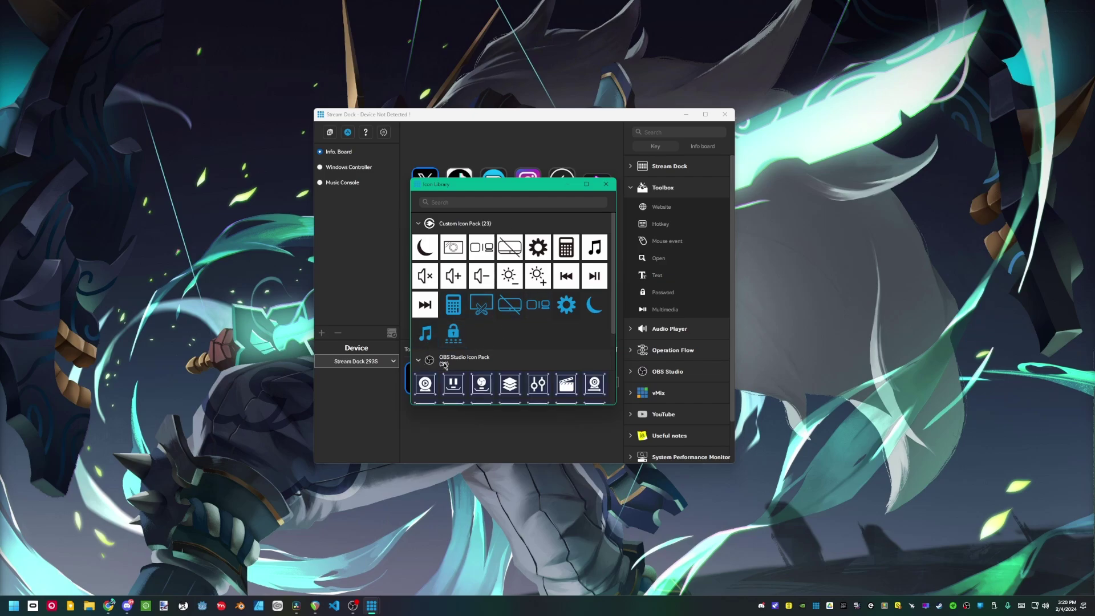
scroll(528, 354, "down", 2)
scroll(528, 353, "down", 1)
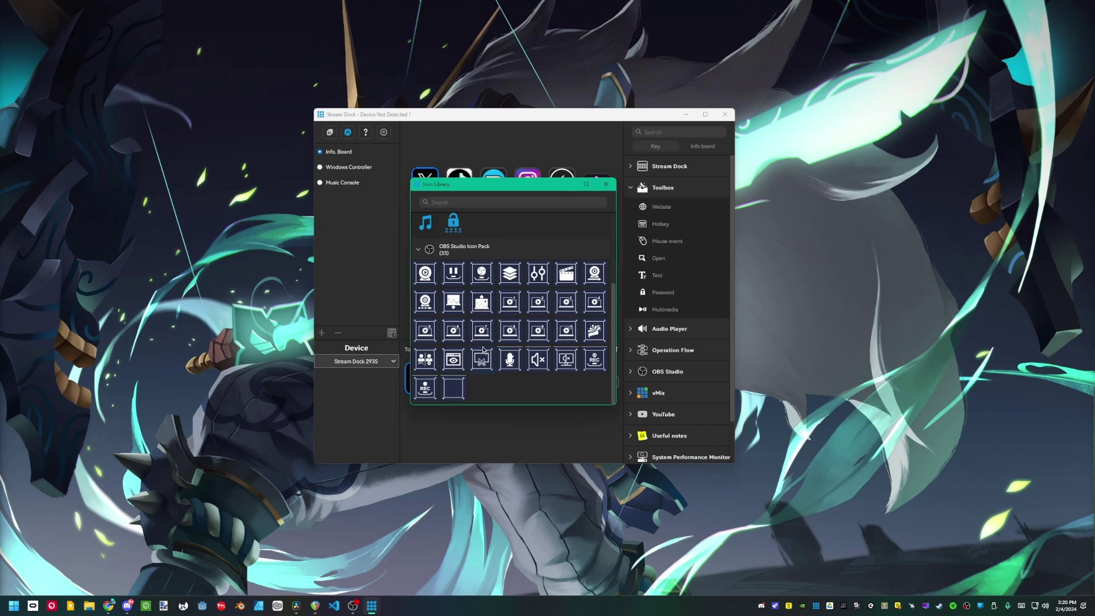
left_click(454, 392)
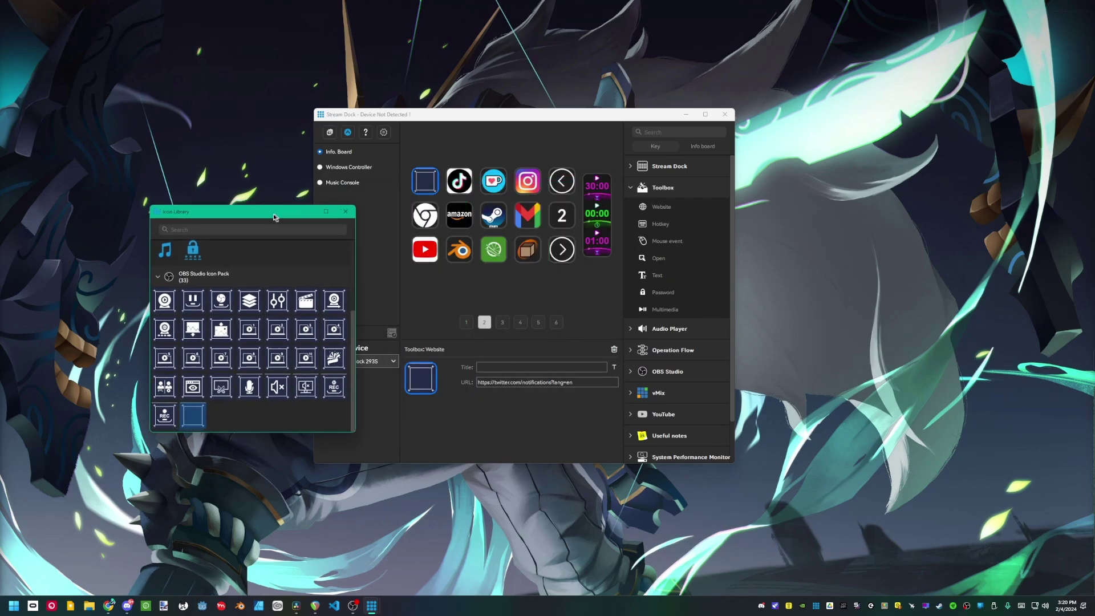
Review the hotkeys of the left- and right-monitor keys on page 1 without changing them.
left_click_drag(278, 209, 327, 180)
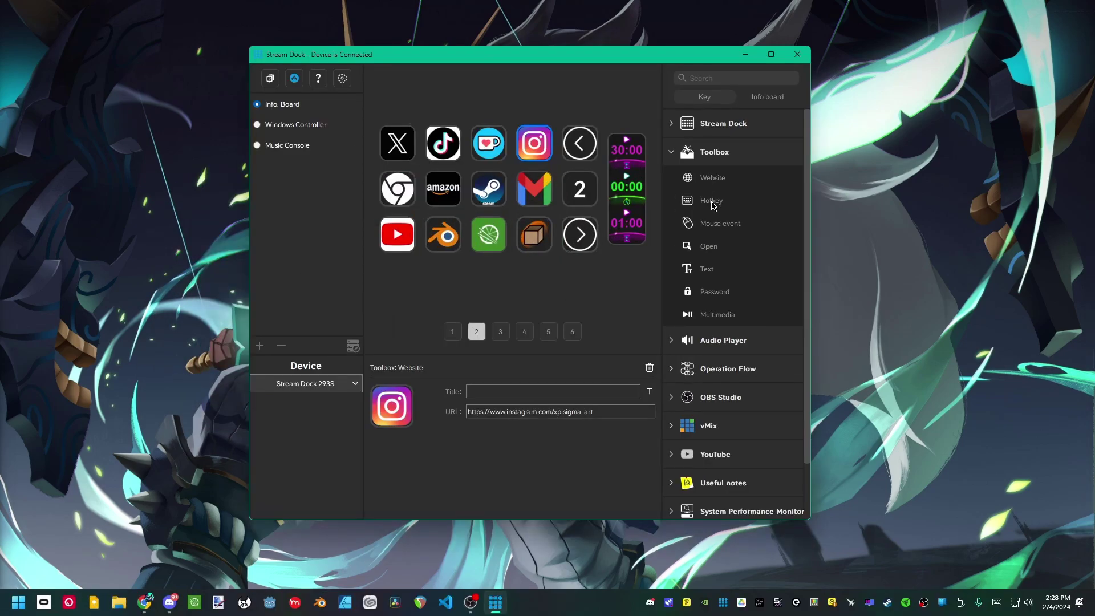
left_click(452, 331)
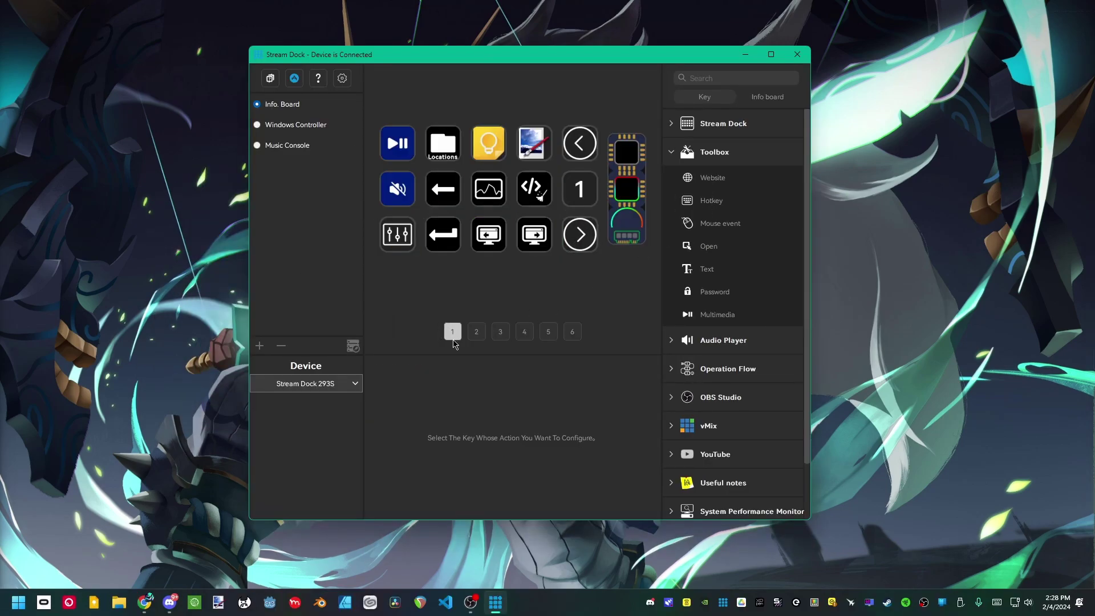
left_click(490, 247)
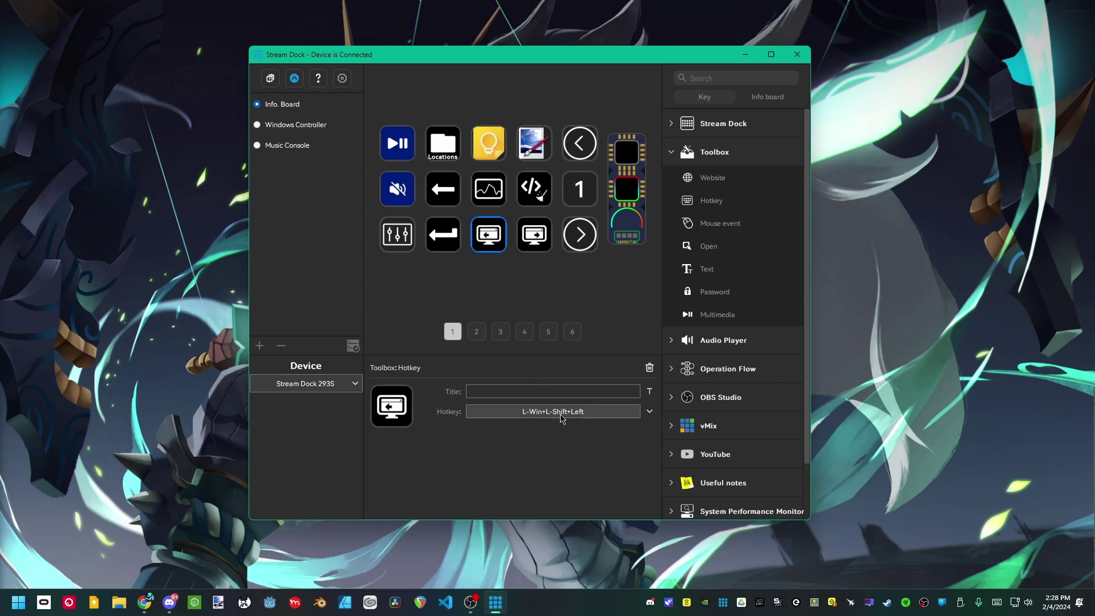
left_click(648, 411)
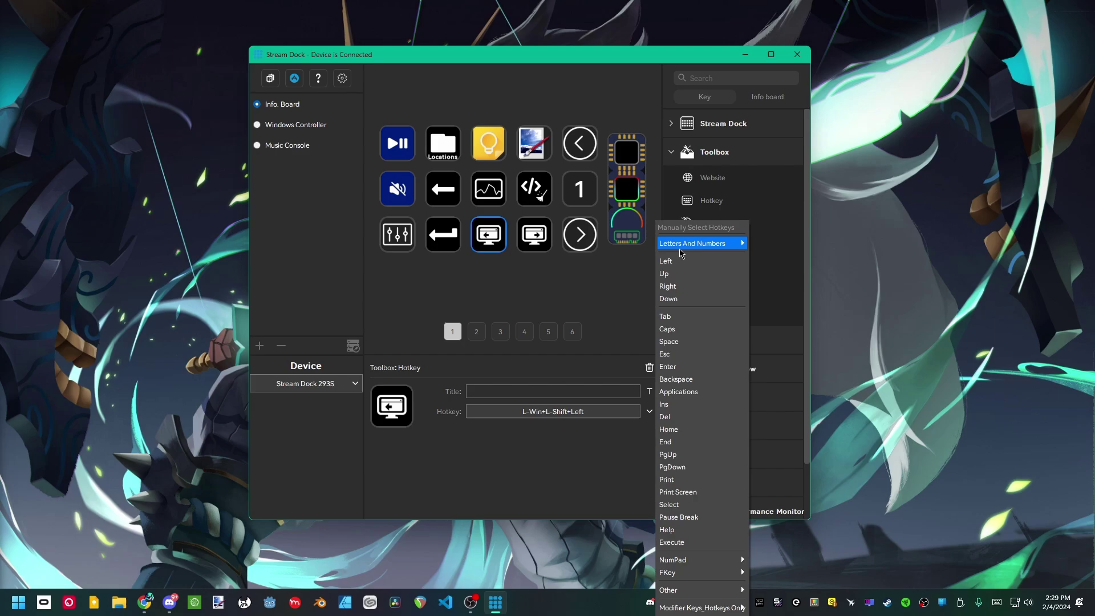
left_click(516, 487)
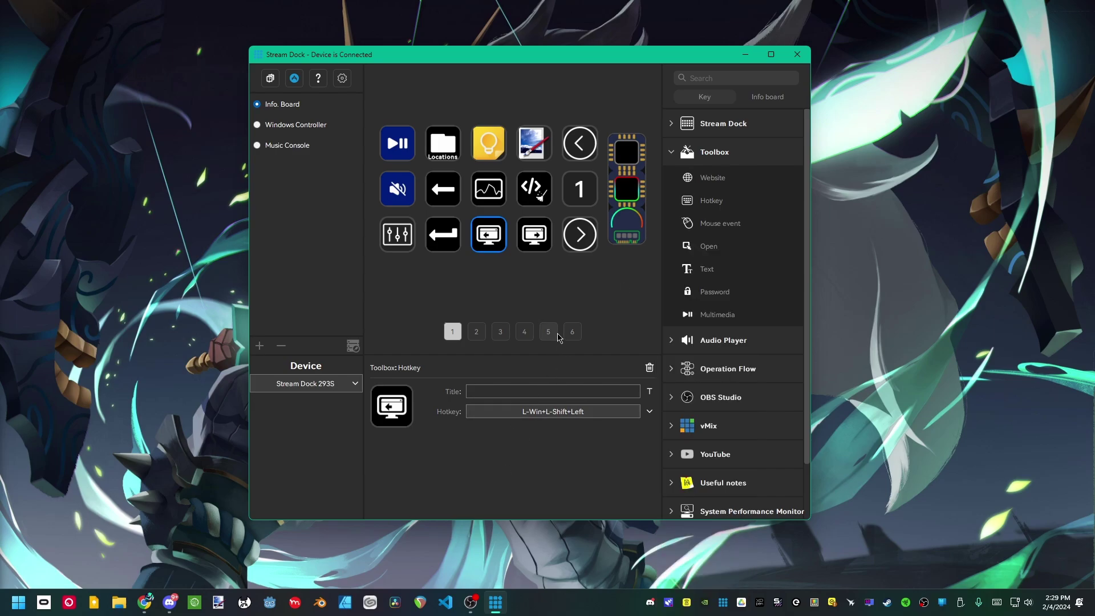
left_click(527, 238)
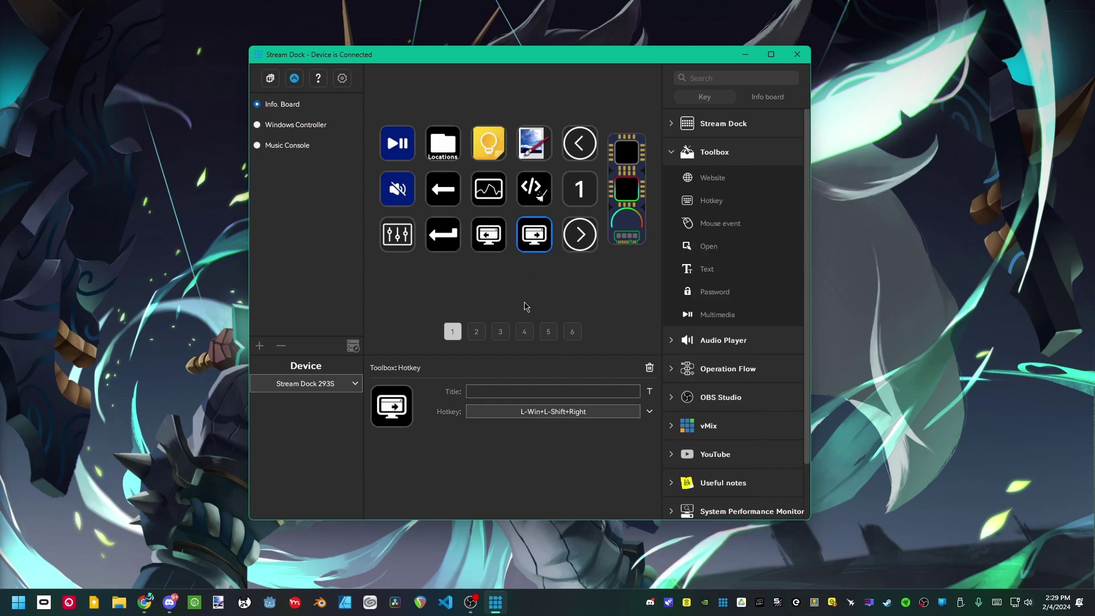
Add a Mouse event key on page 6 set to Mouse Click with Mouse Left Button.
left_click(573, 331)
left_click_drag(713, 223, 443, 248)
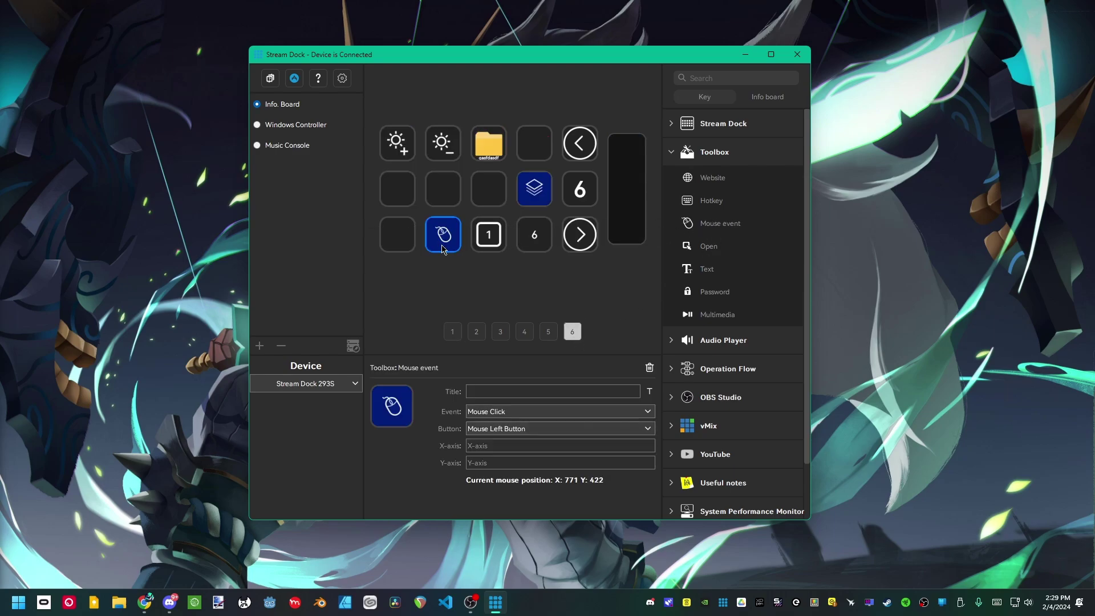
left_click(529, 411)
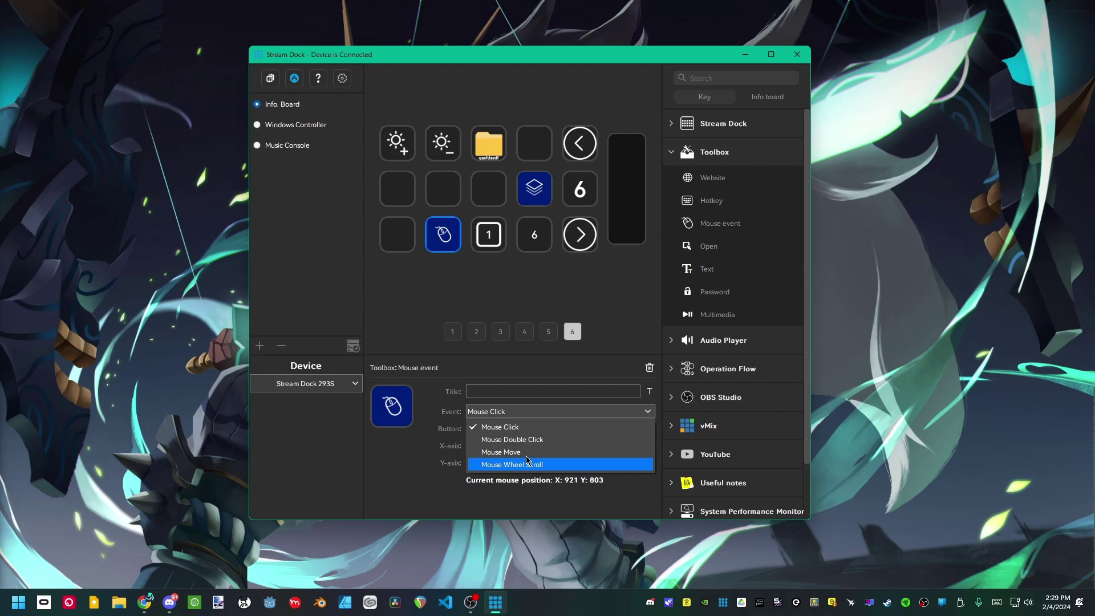
left_click(502, 427)
left_click(522, 433)
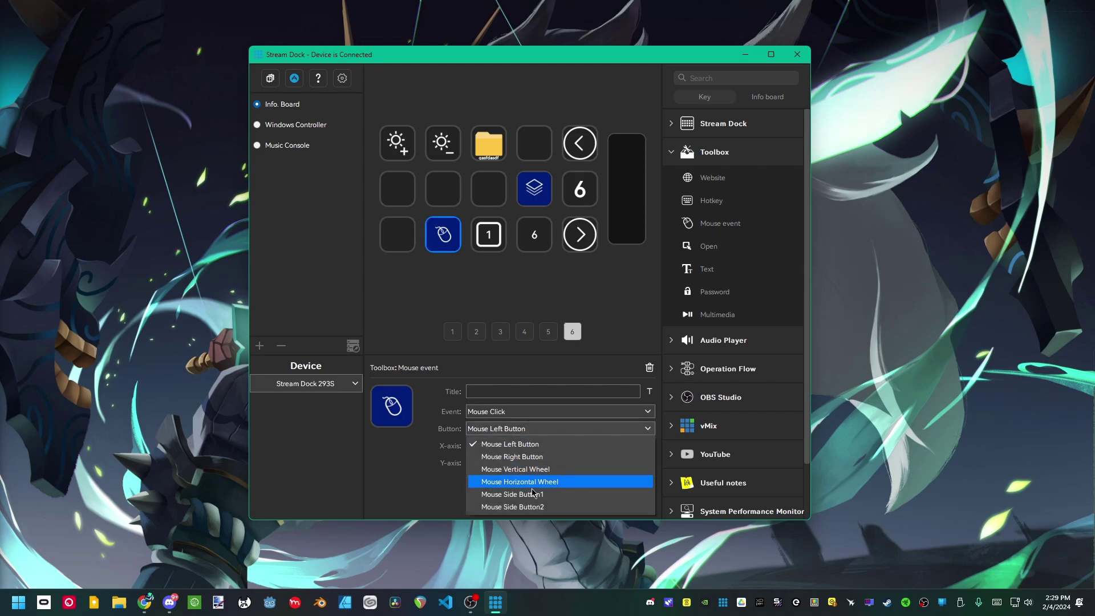
left_click(463, 503)
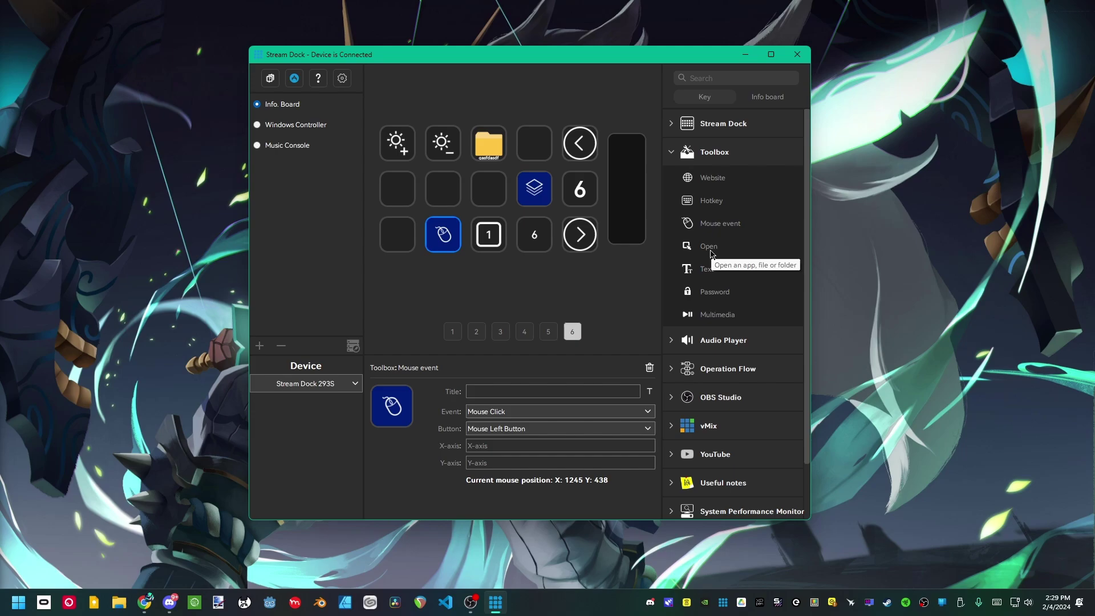
Add an Open key to page 6, then inspect the paint.net and Locations folder Capture keys.
left_click_drag(710, 250, 488, 190)
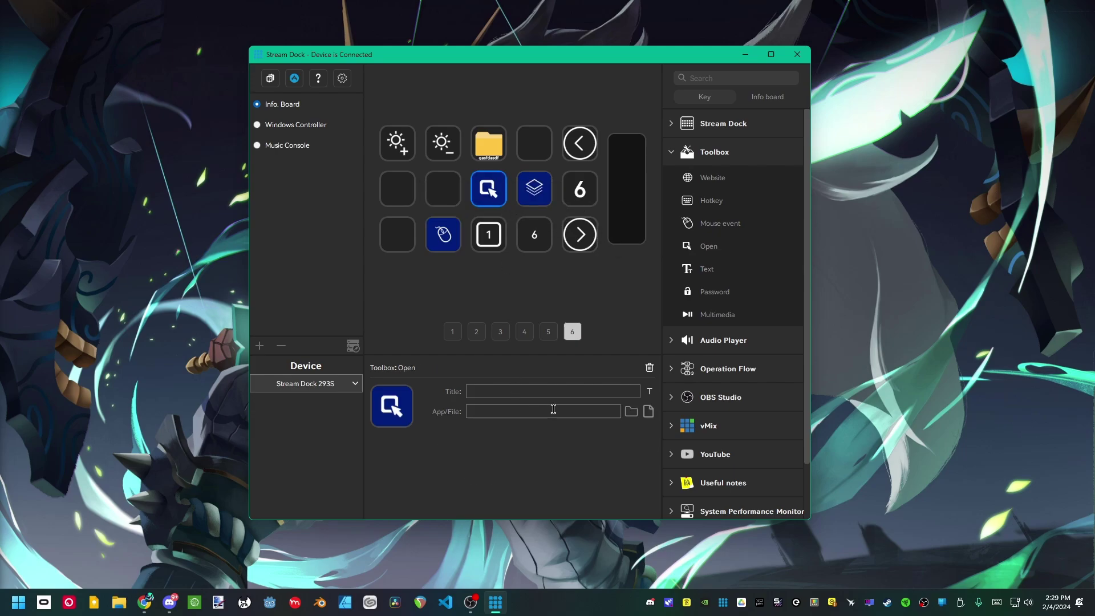
left_click(453, 331)
left_click(530, 146)
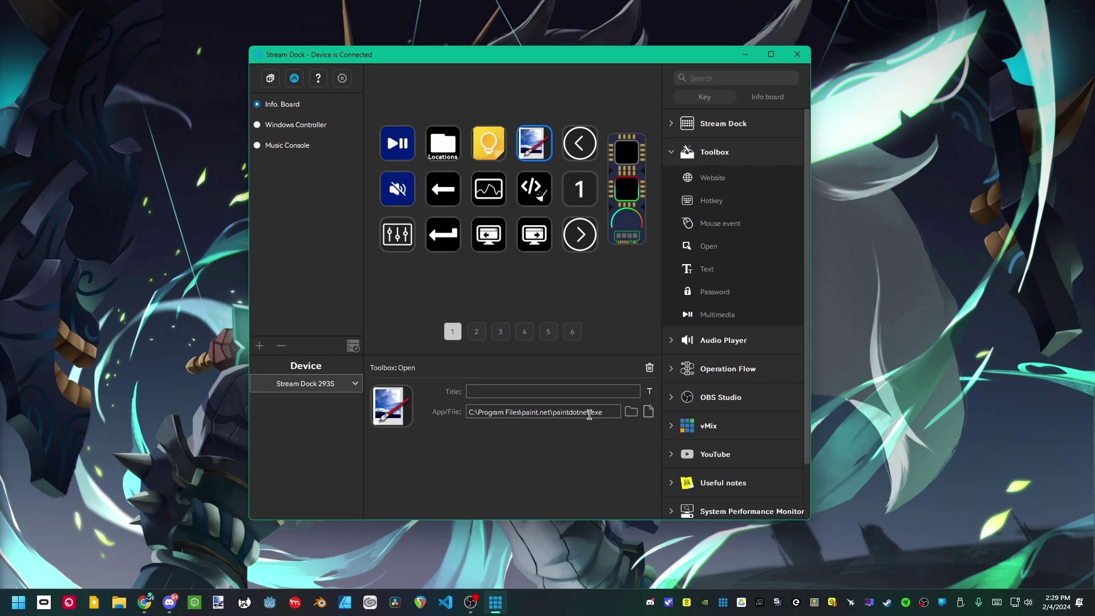
double_click(447, 153)
left_click(449, 155)
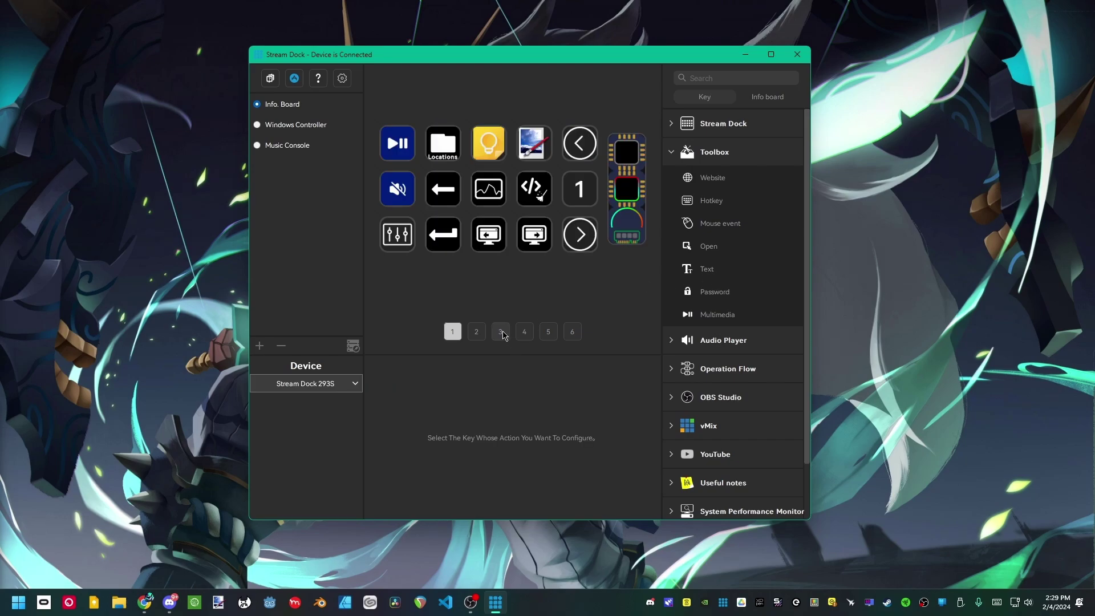
Add a page 3 Text key titled 'words' whose text is a pasted run of repeated 'words'.
left_click_drag(724, 275, 442, 234)
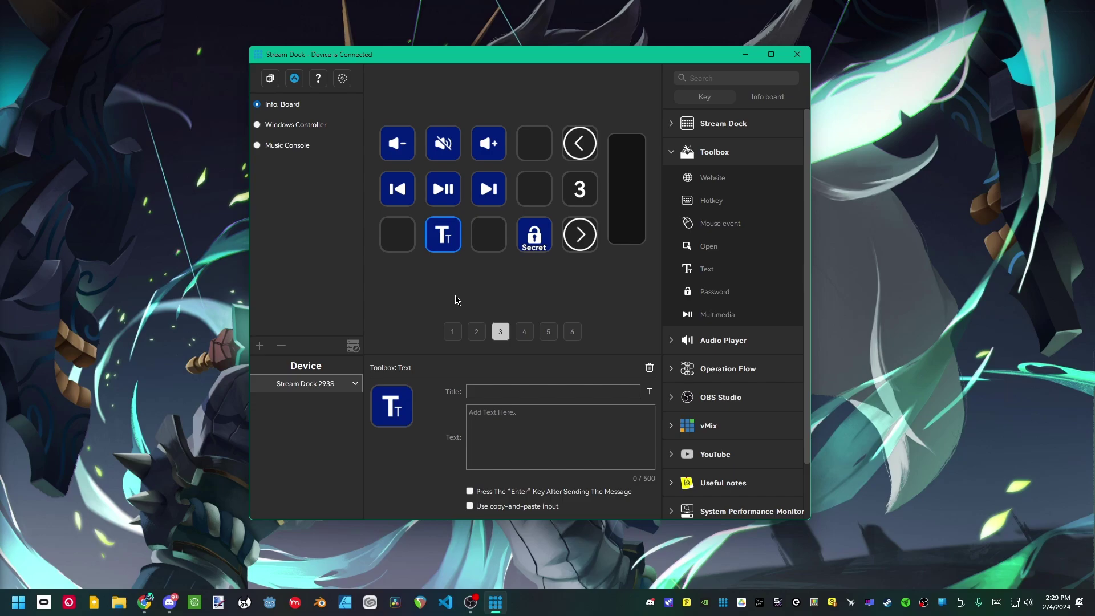
left_click(480, 390)
type("words")
type("worsk")
type(" words words")
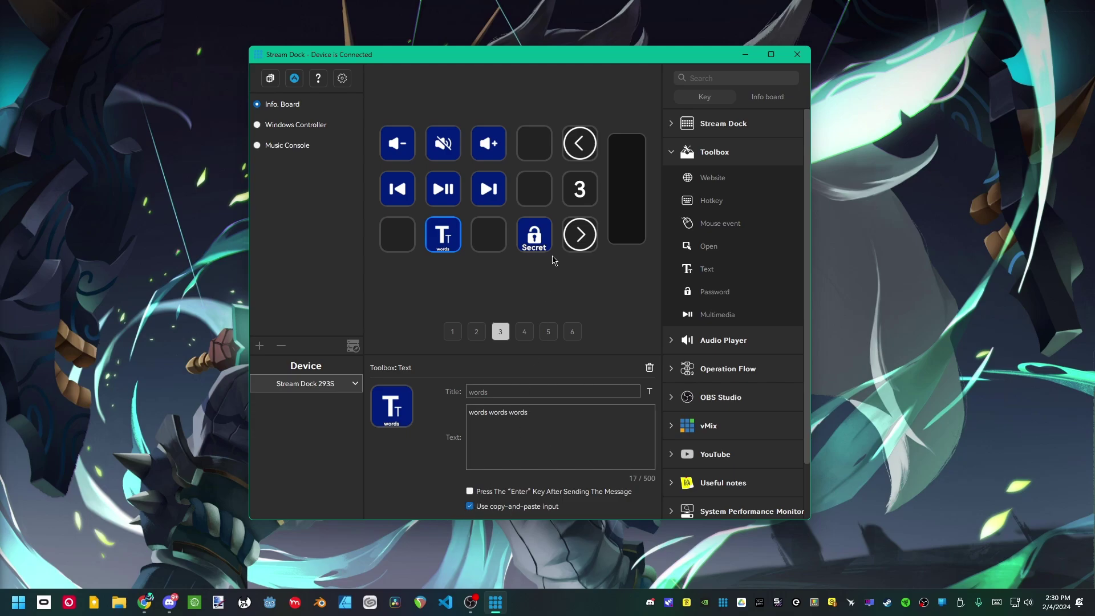
left_click(538, 411)
key("ctrl+v")
key("ctrl+v")
key("ctrl+v")
key("ctrl+v")
key("ctrl+v")
key("ctrl+v")
key("ctrl+v")
key("ctrl+v")
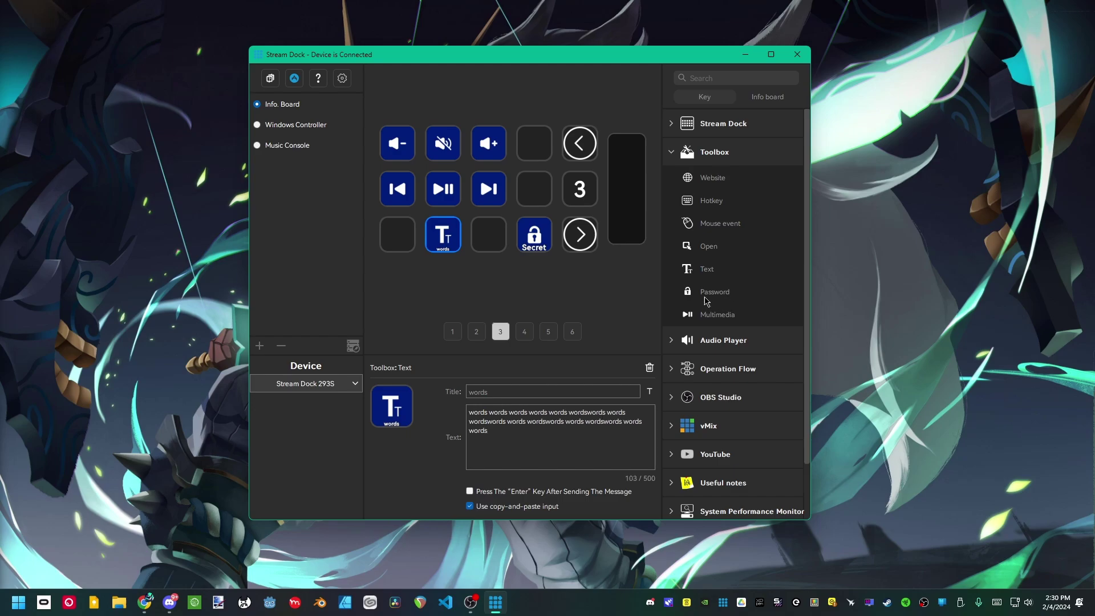
Add a Password key on page 3 with a title and stored password, using copy-and-paste input.
left_click_drag(706, 291, 488, 234)
left_click(507, 390)
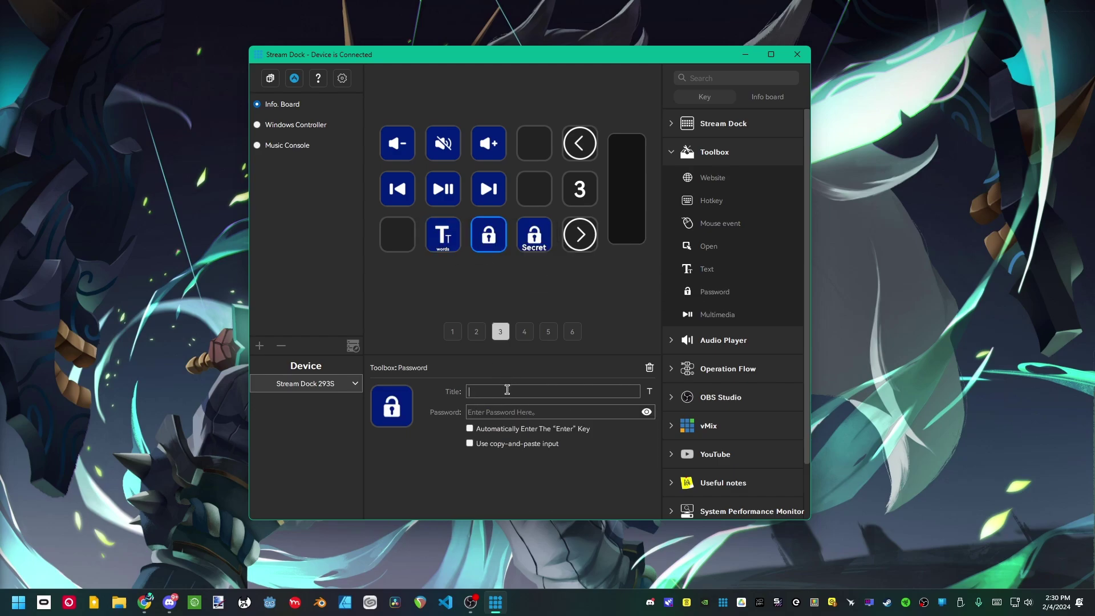
type("supersecretpassword")
type("supe")
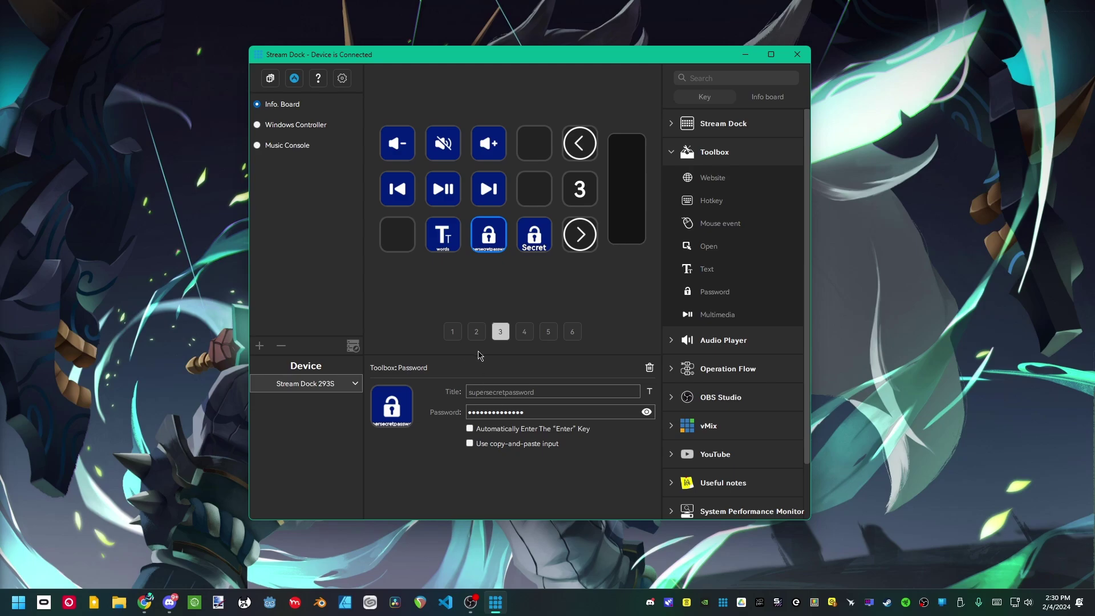
left_click(646, 411)
left_click(646, 412)
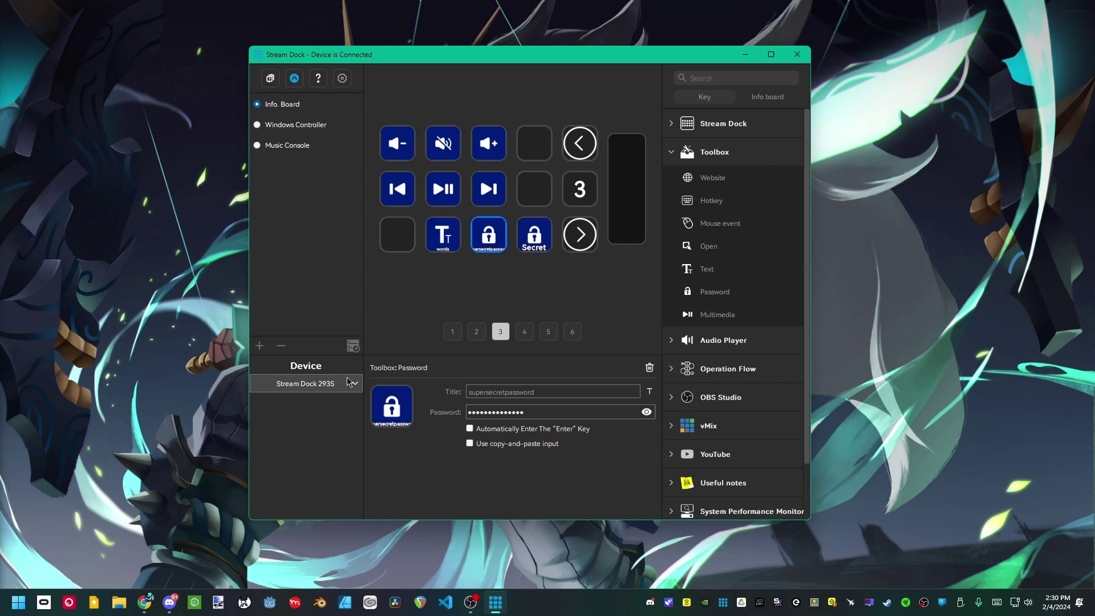
left_click(496, 443)
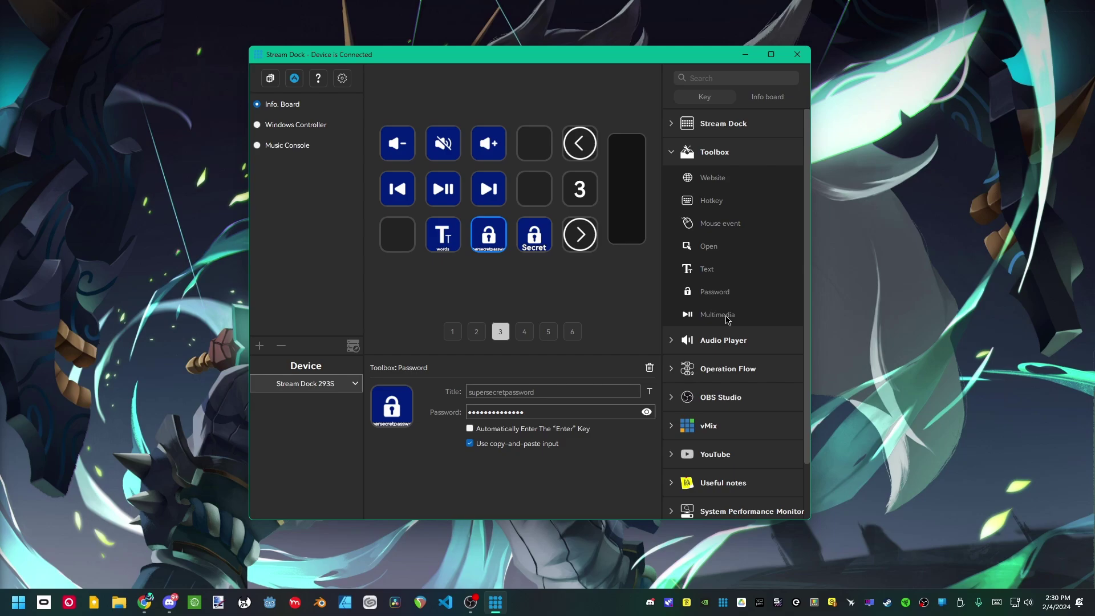
Add a Multimedia key with operation Previous on page 3, then delete it.
left_click_drag(728, 320, 534, 189)
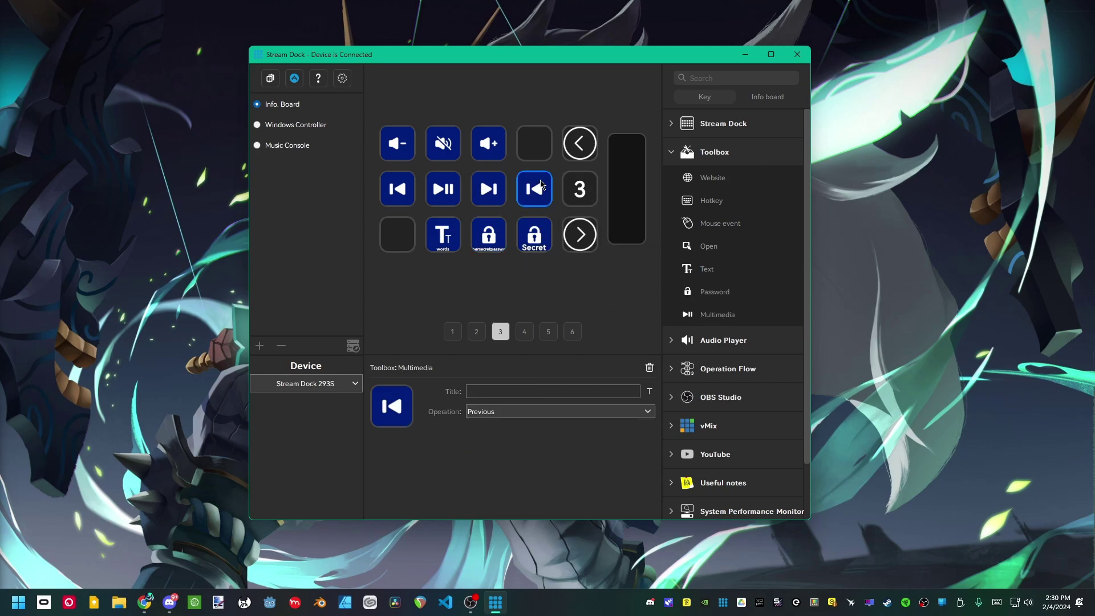
left_click(517, 417)
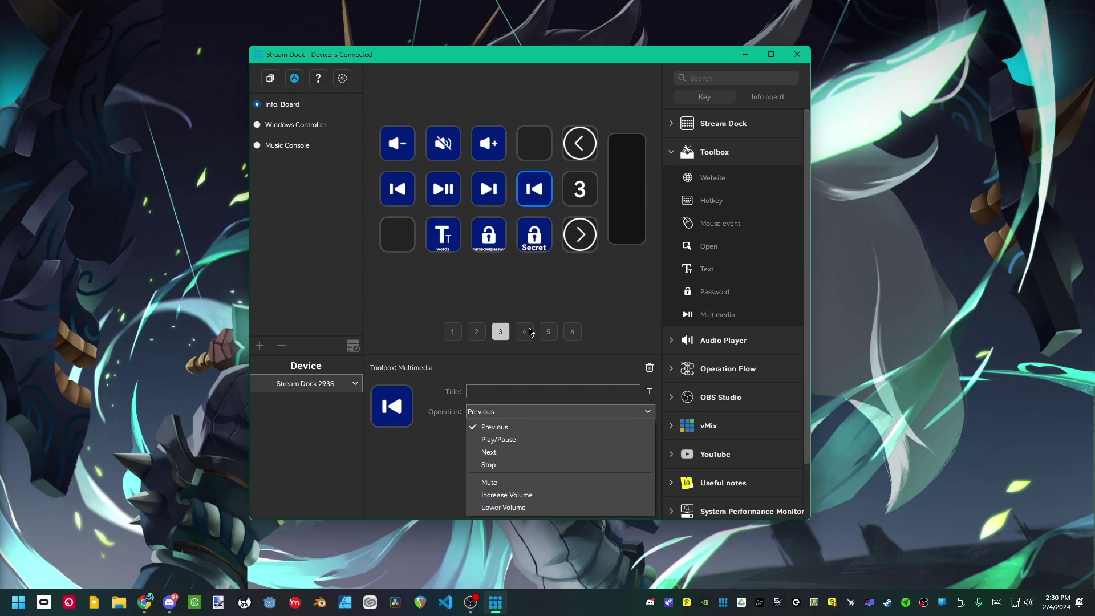
left_click(545, 297)
left_click(535, 195)
right_click(534, 195)
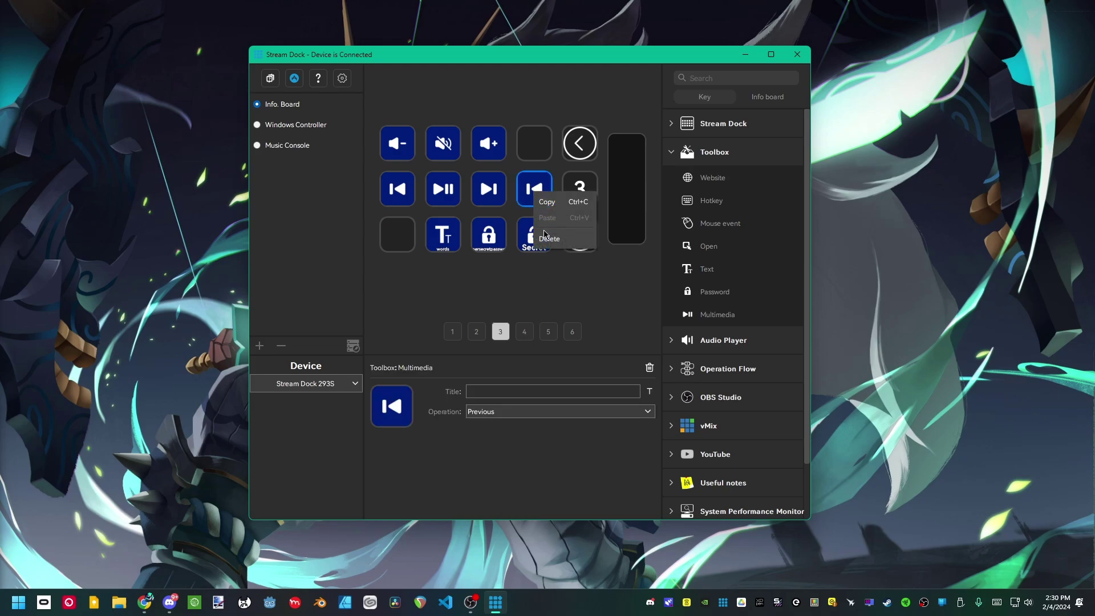
left_click(547, 239)
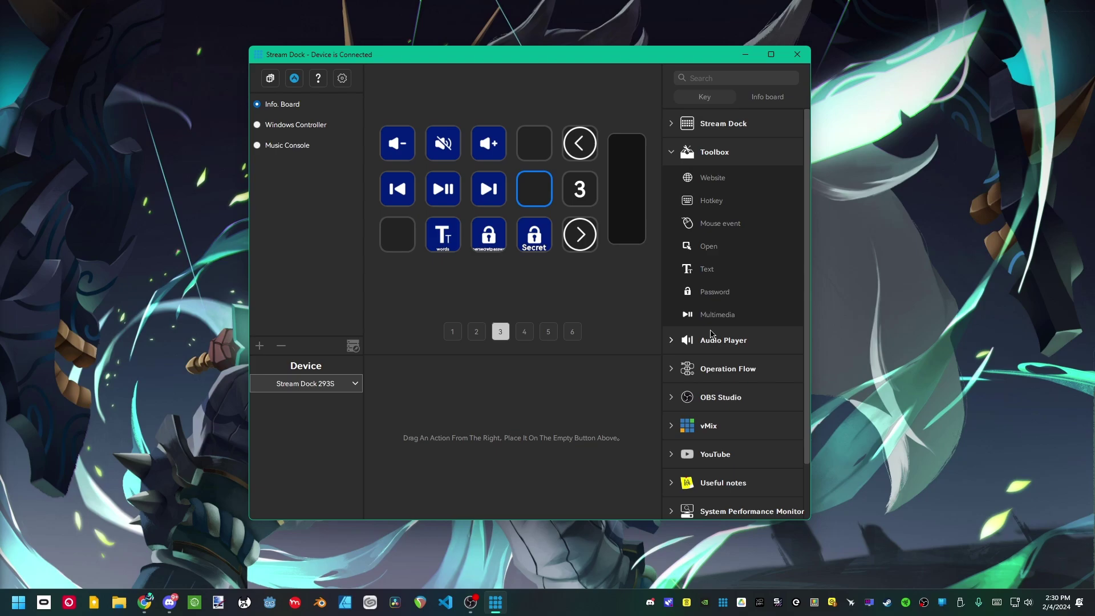
Swap the Toolbox action list for the Audio Player actions and return to page 1.
left_click(670, 155)
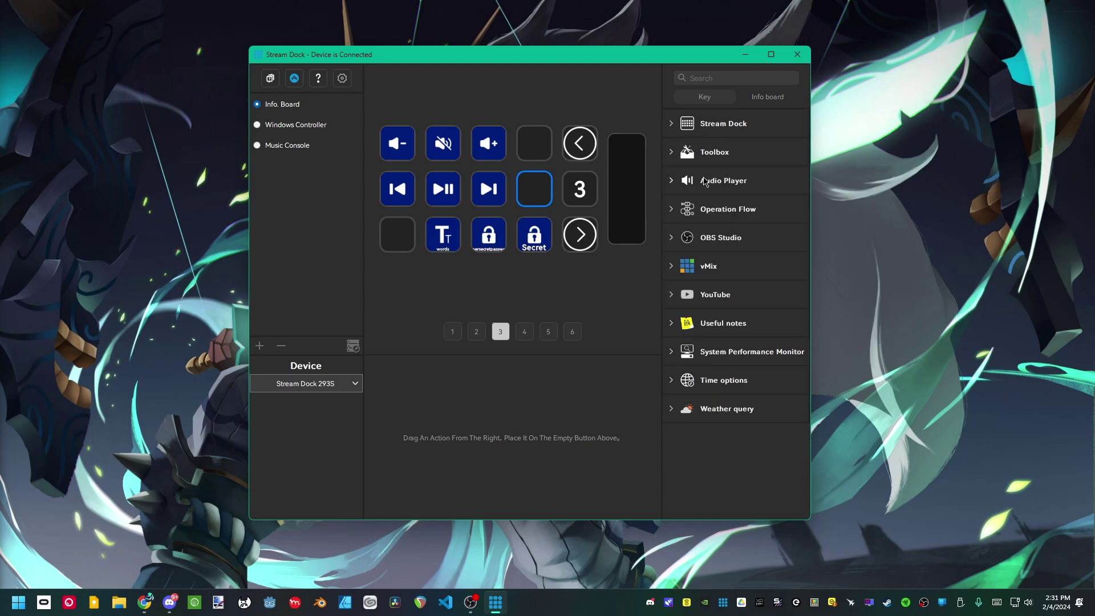
left_click(671, 181)
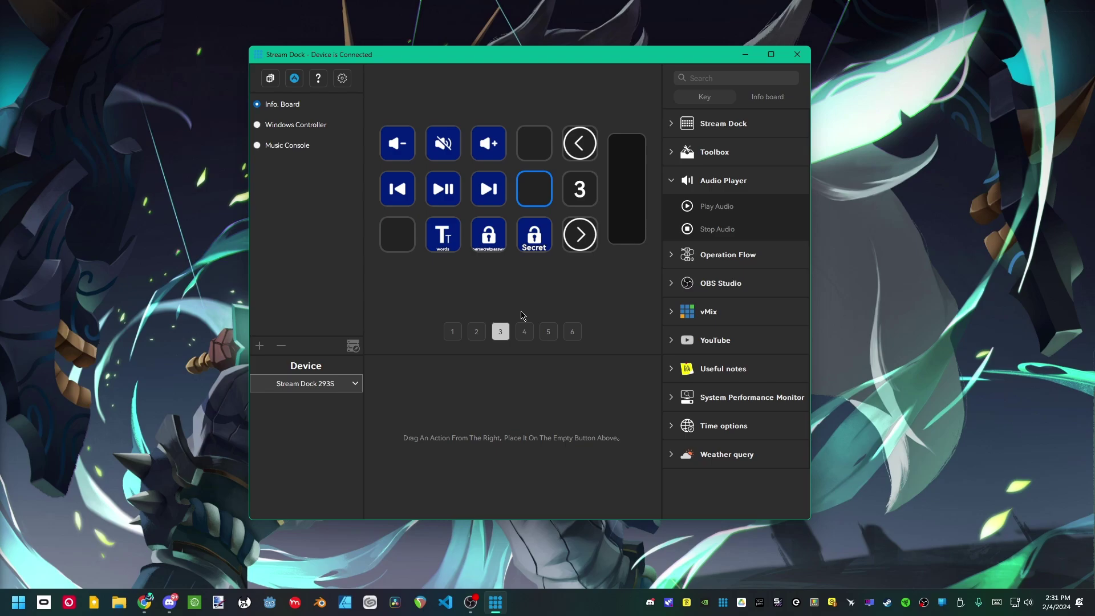
left_click(478, 332)
left_click(455, 333)
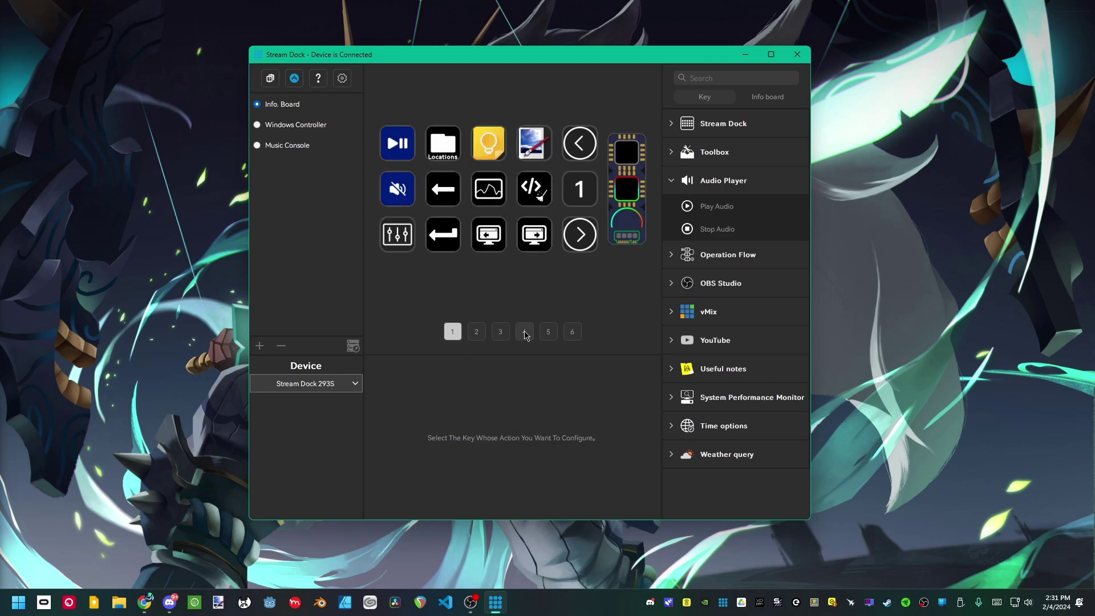
Nudge the Sad Sound key's volume up on page 4, then add a Stop Audio key to page 6.
left_click(524, 333)
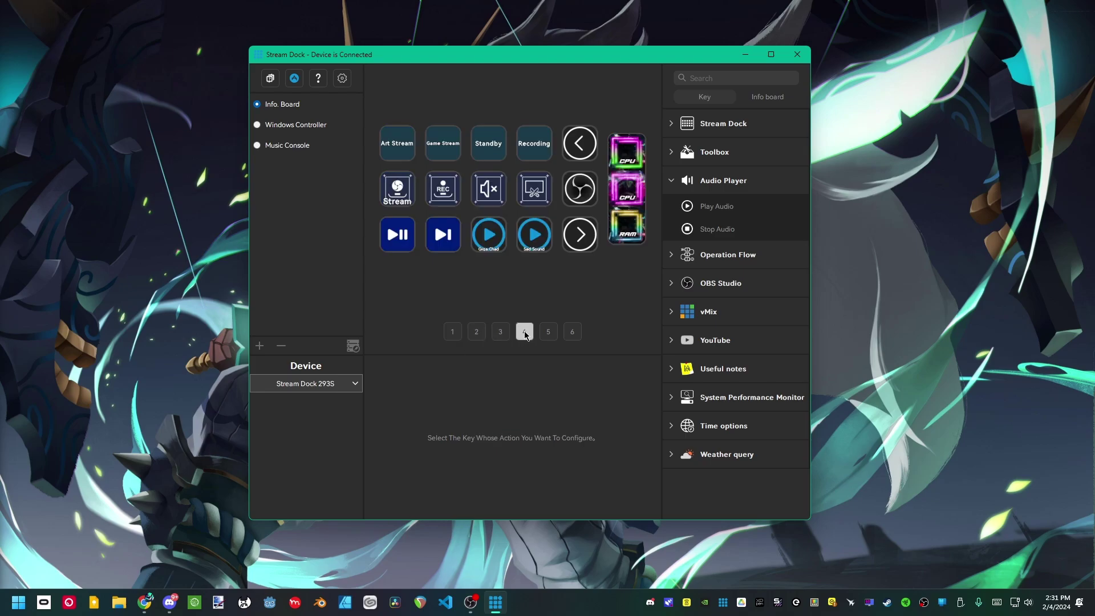
left_click(536, 232)
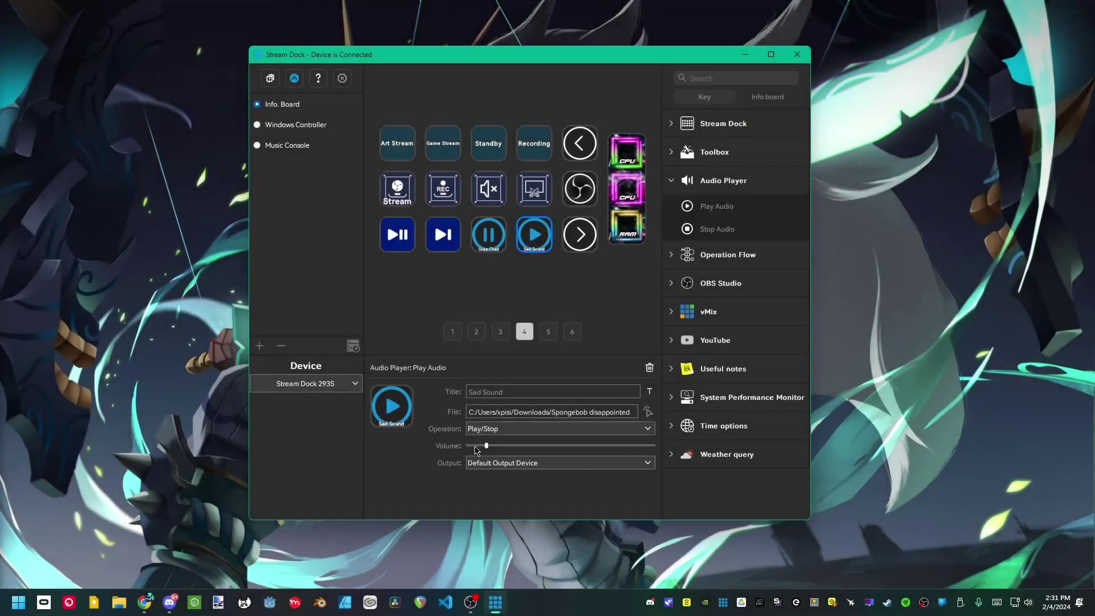
left_click(557, 449)
left_click(492, 236)
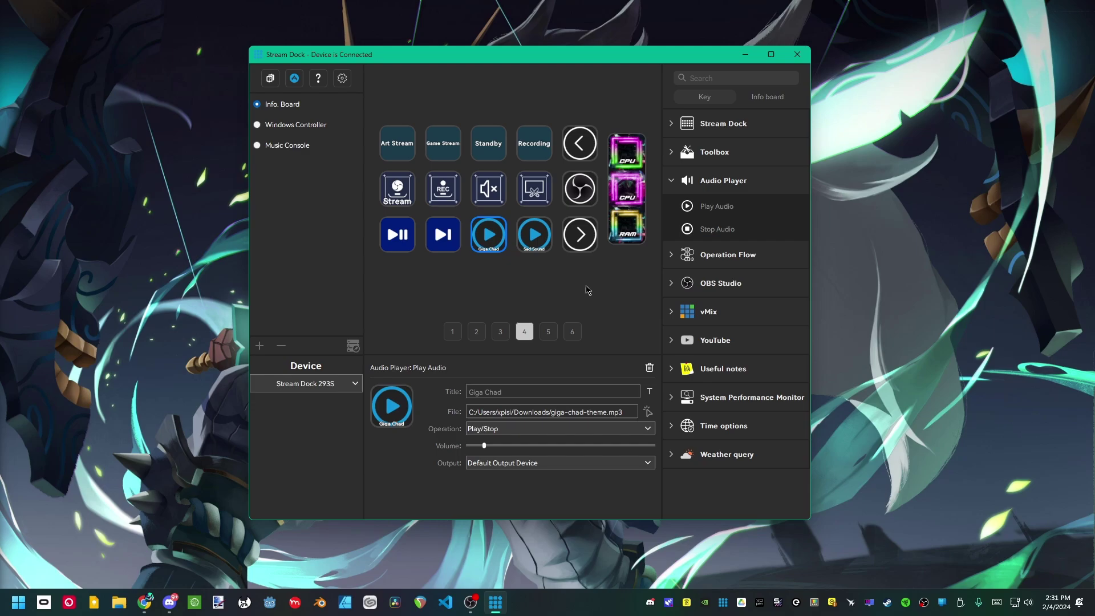
left_click(571, 331)
left_click_drag(707, 229, 448, 196)
Add an untitled Operation Flow 'Action flow' key with 0 items to the bottom-left slot.
left_click(511, 390)
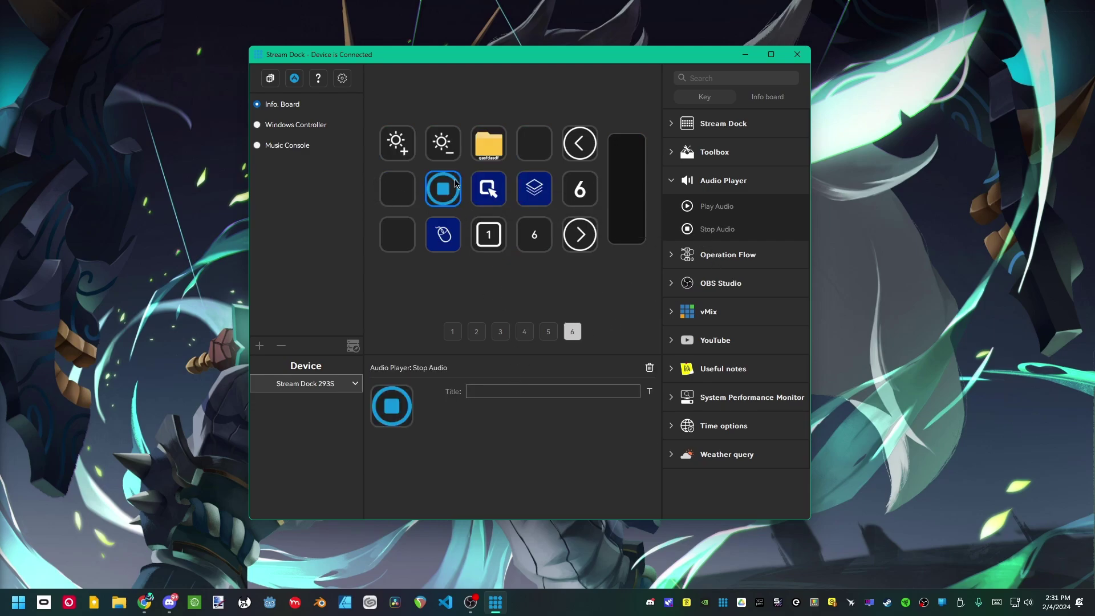
left_click(671, 181)
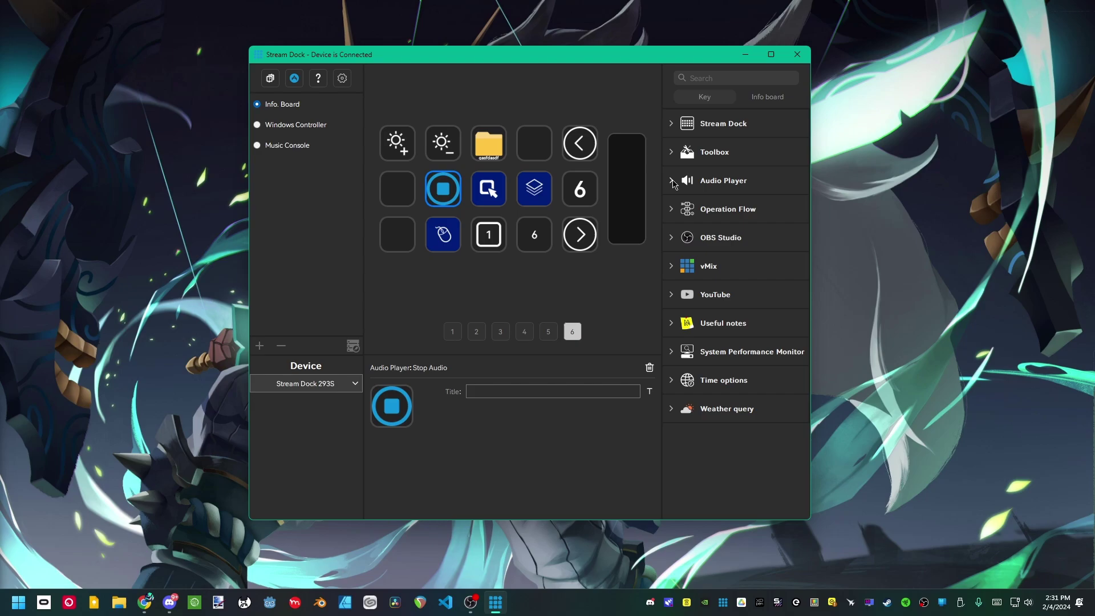
left_click(672, 210)
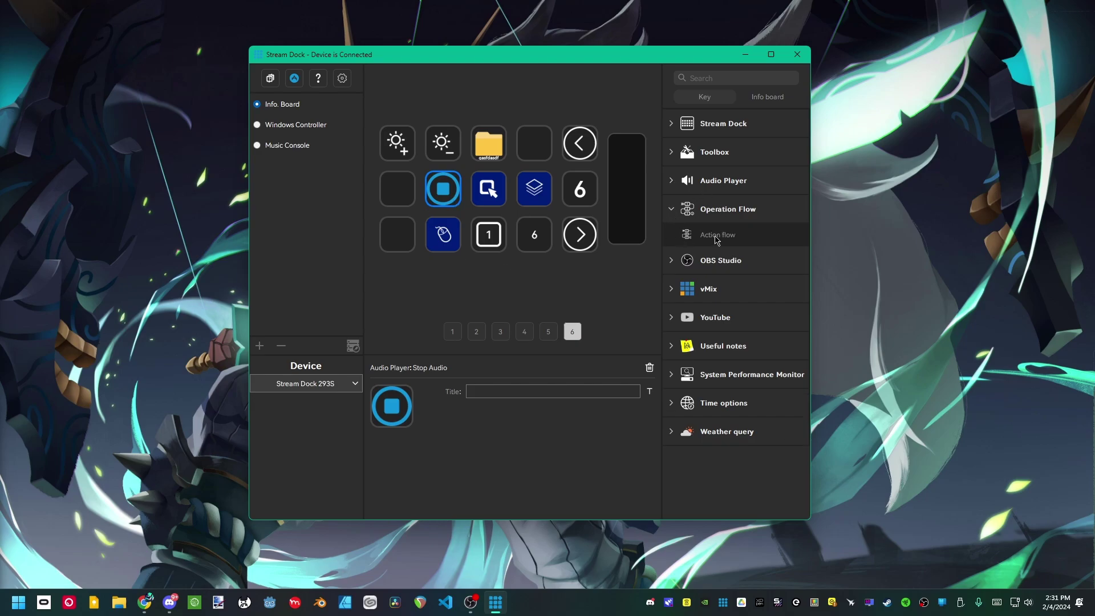
left_click_drag(688, 236, 397, 235)
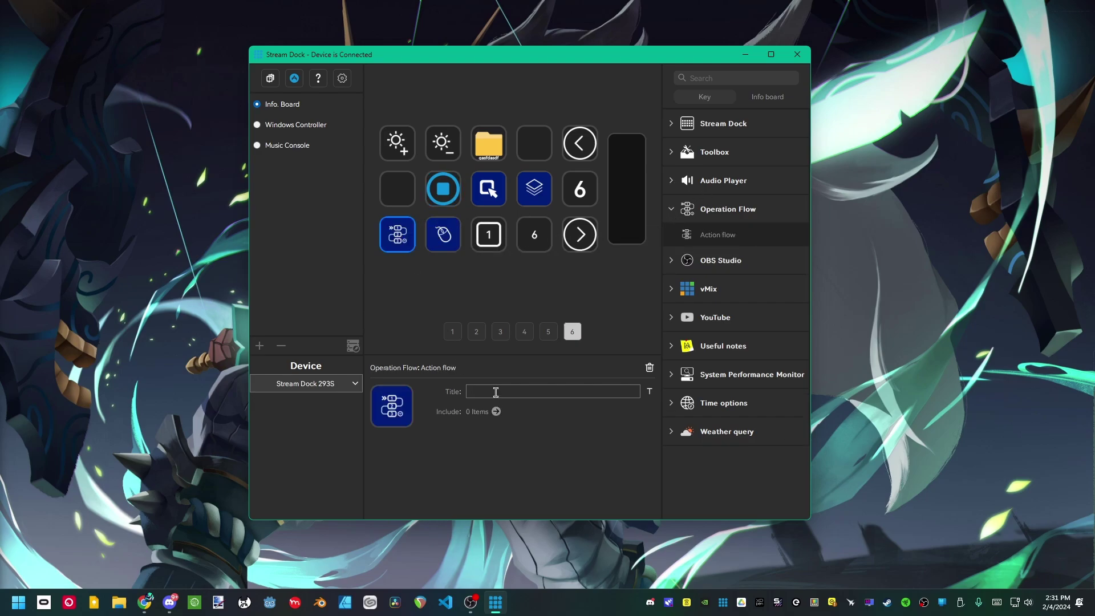
left_click(496, 411)
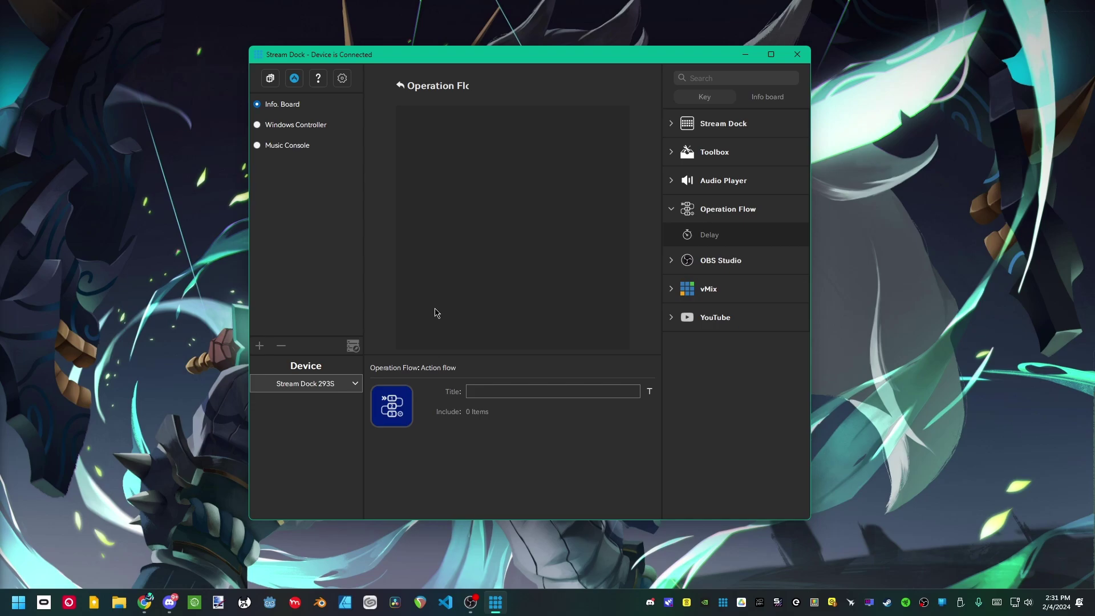
left_click(401, 85)
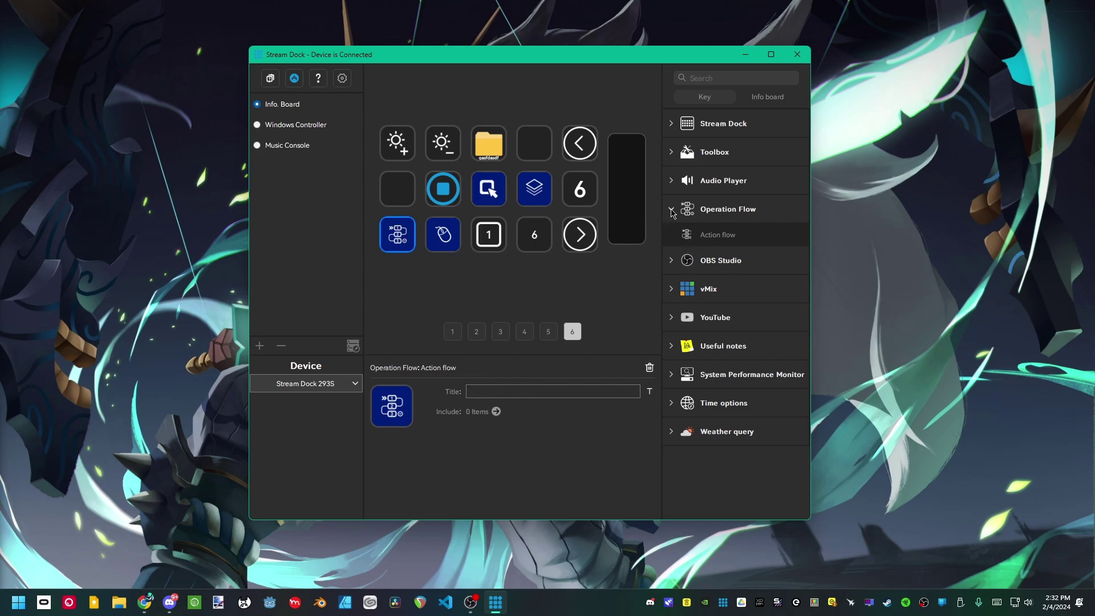
Put an OBS Studio Record key on the first slot of the Music Console page.
left_click(671, 210)
left_click(672, 240)
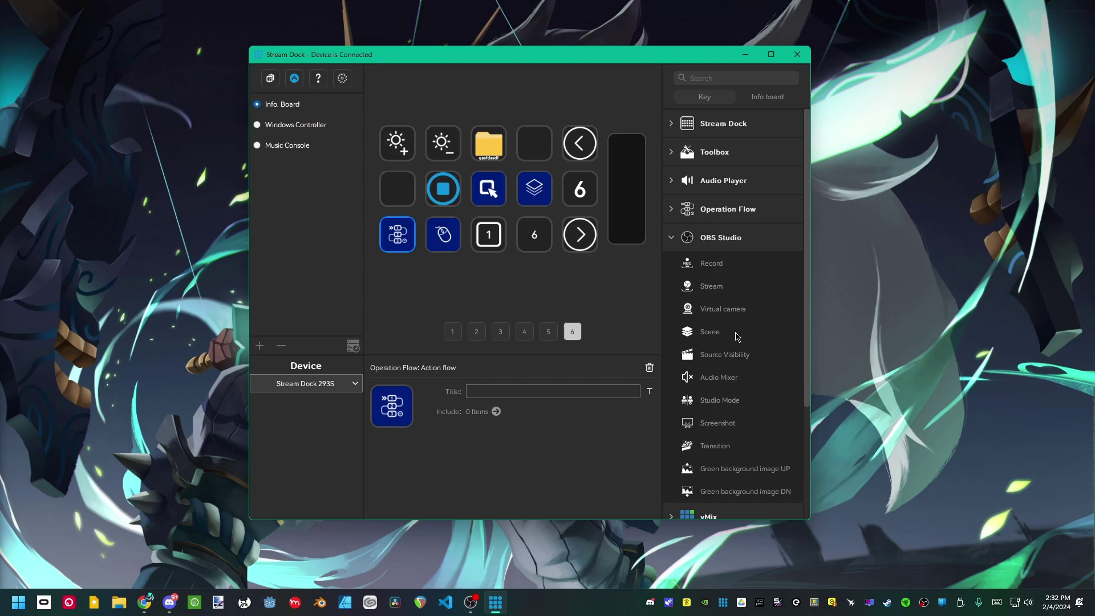
scroll(735, 336, "down", 2)
scroll(736, 336, "up", 2)
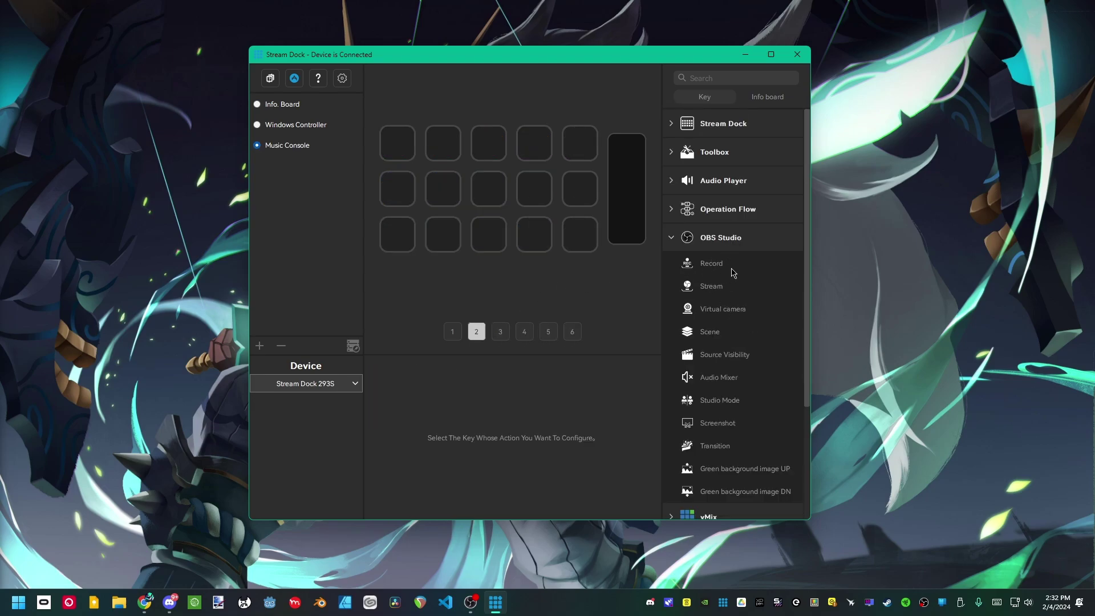
left_click_drag(700, 266, 397, 142)
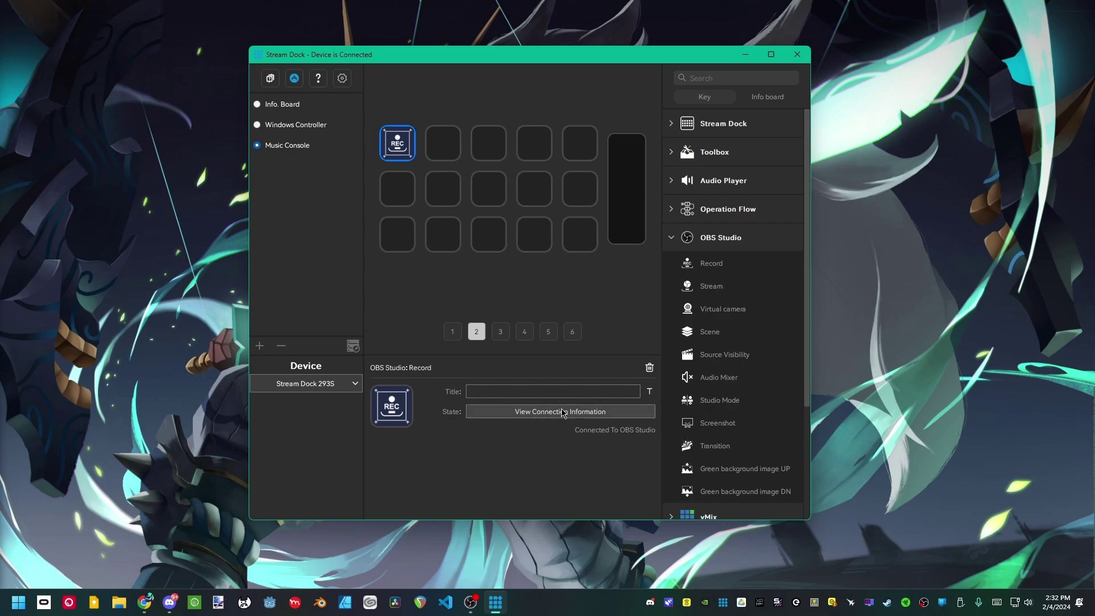
Bring up the OBS connection information showing the server IP and port 4455.
left_click_drag(598, 59, 354, 79)
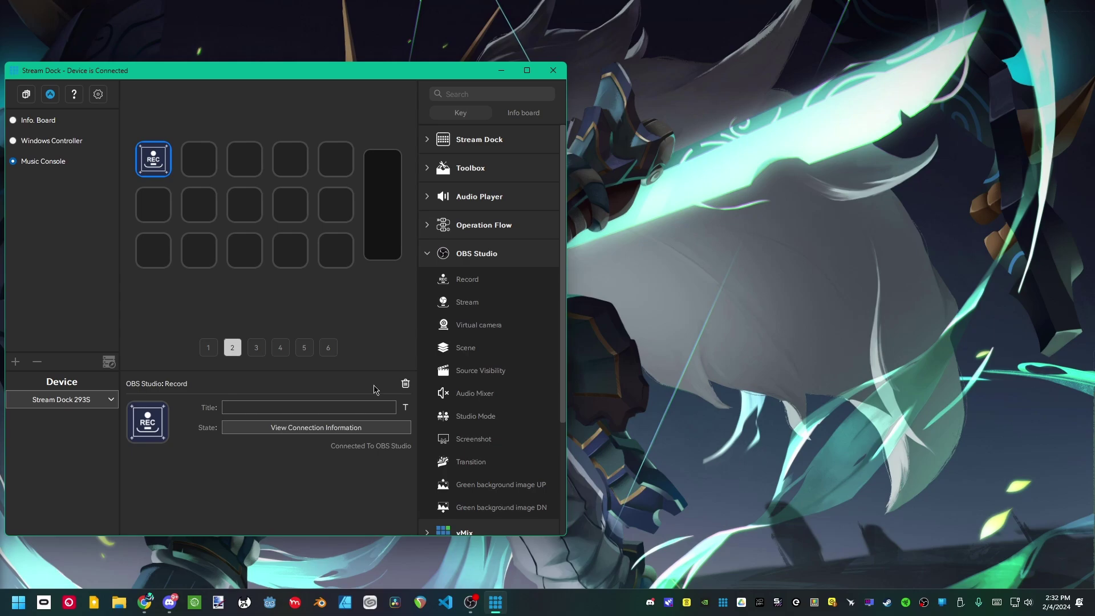
left_click(361, 430)
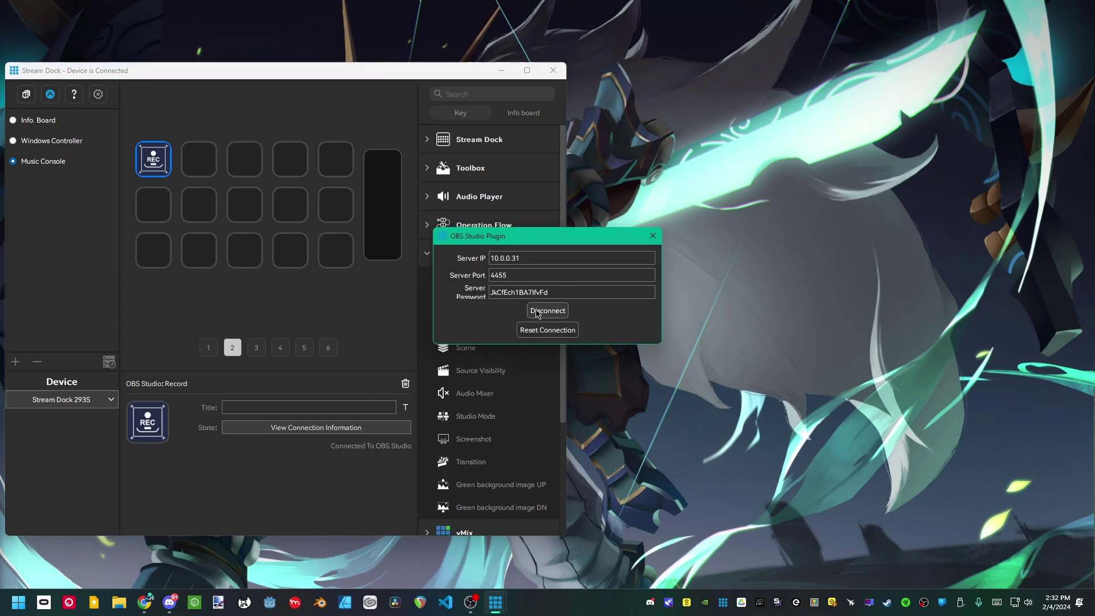
left_click_drag(542, 235, 366, 243)
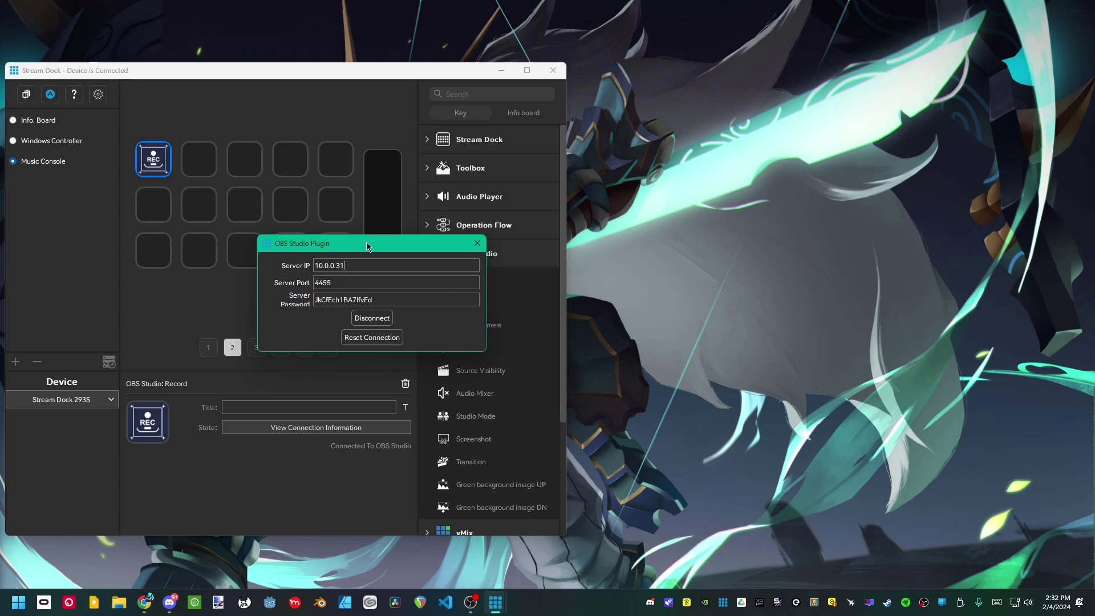
left_click(378, 262)
Open OBS Studio's WebSocket Server Settings from the Tools menu.
left_click(471, 602)
left_click_drag(562, 261, 753, 63)
left_click(650, 76)
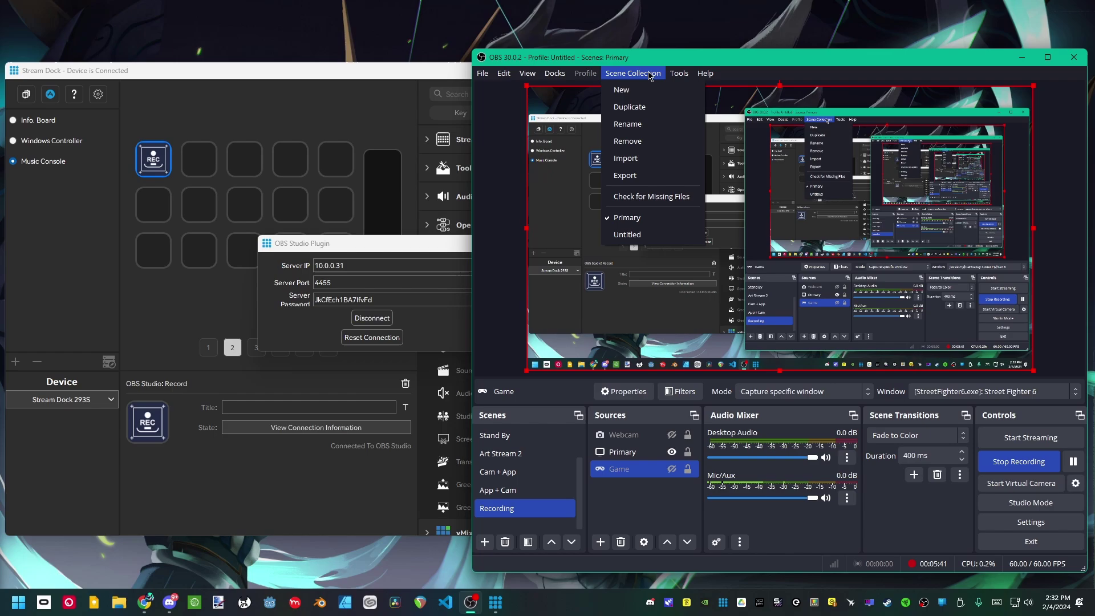
mouse_move(677, 75)
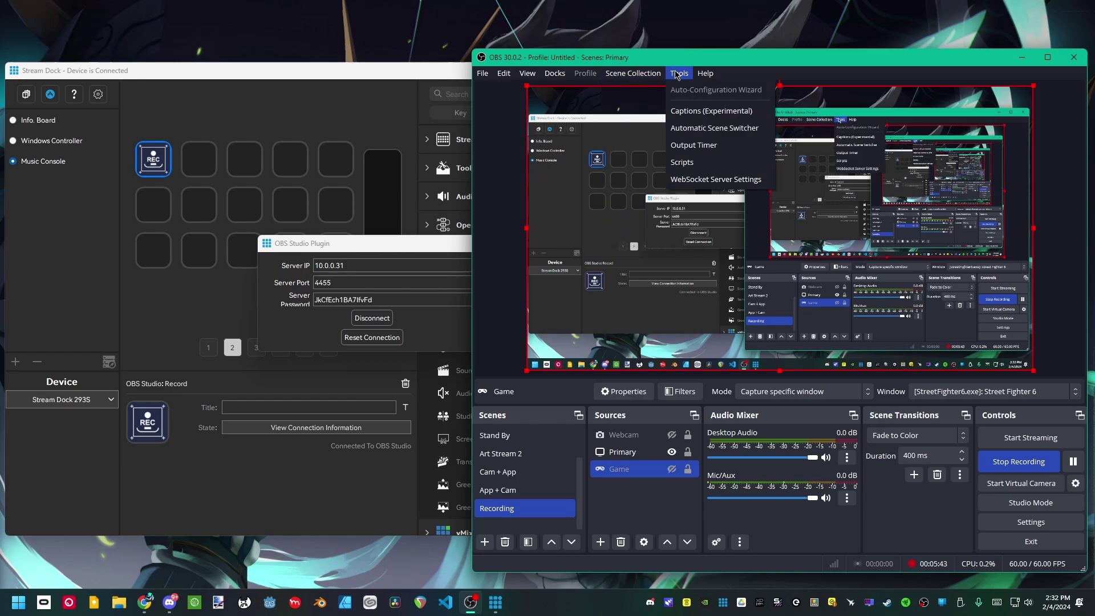
left_click(710, 180)
left_click_drag(751, 149, 580, 149)
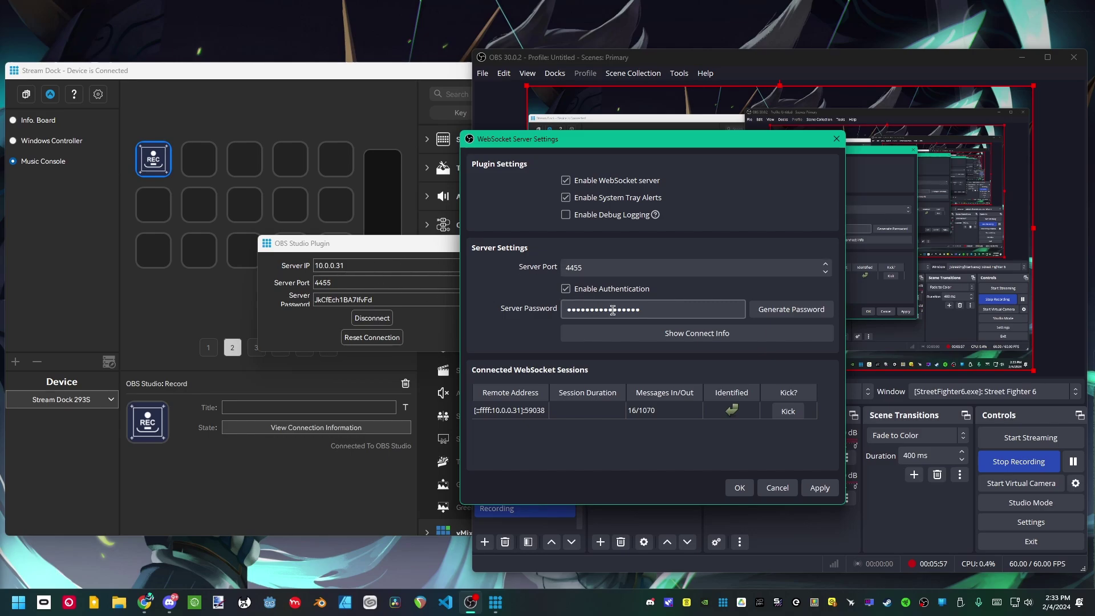
Dismiss the Show Connect Info warning, then apply and close the WebSocket settings.
left_click(681, 337)
left_click(661, 247)
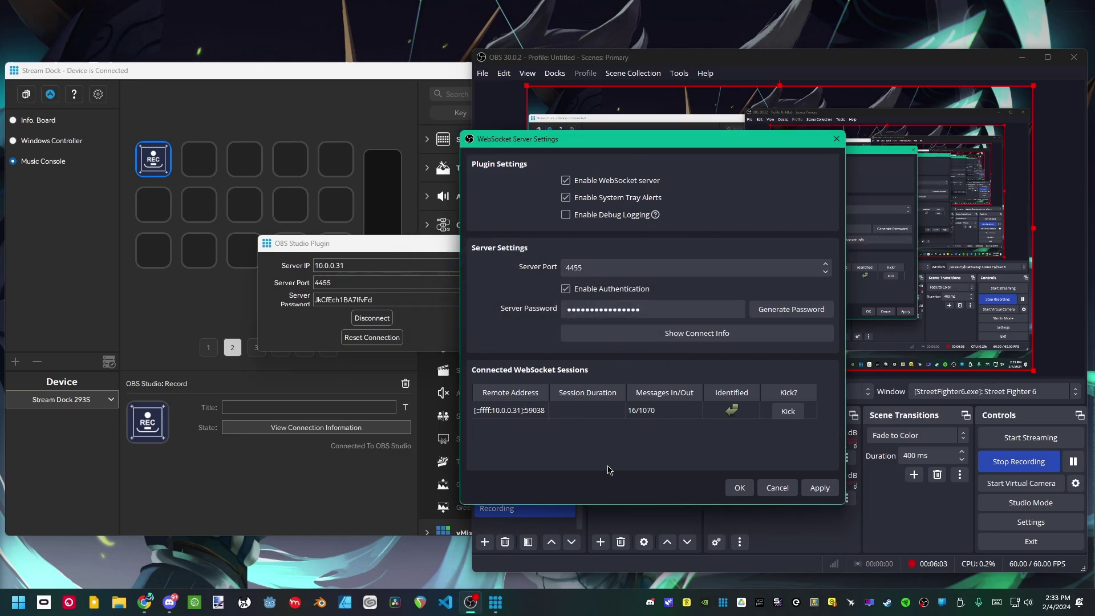
left_click(819, 488)
left_click(740, 488)
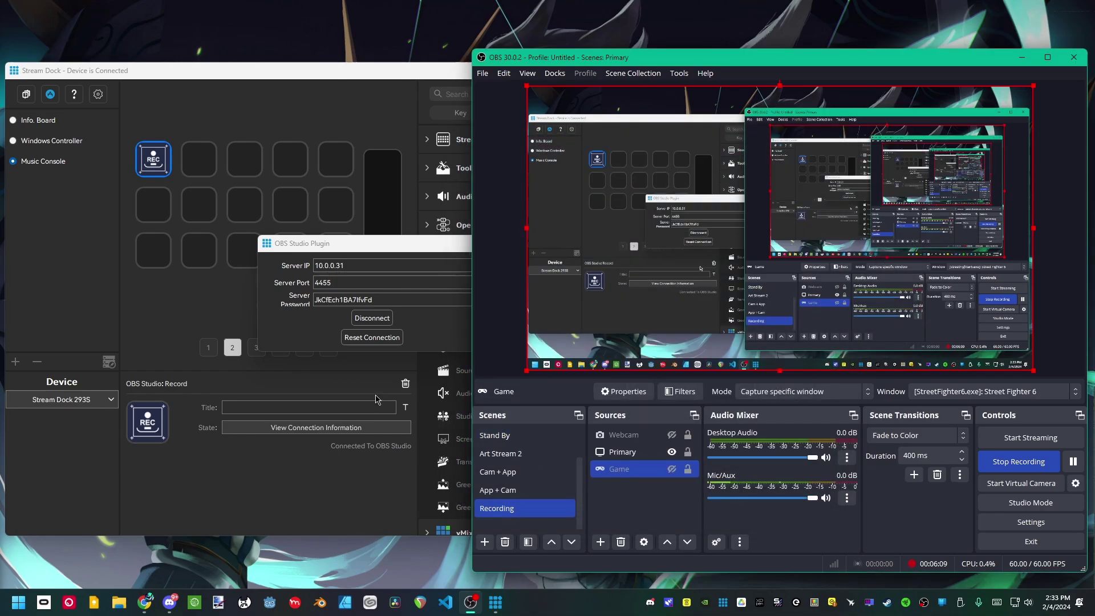
Close and reopen Stream Dock's OBS connection details.
left_click_drag(406, 244, 387, 230)
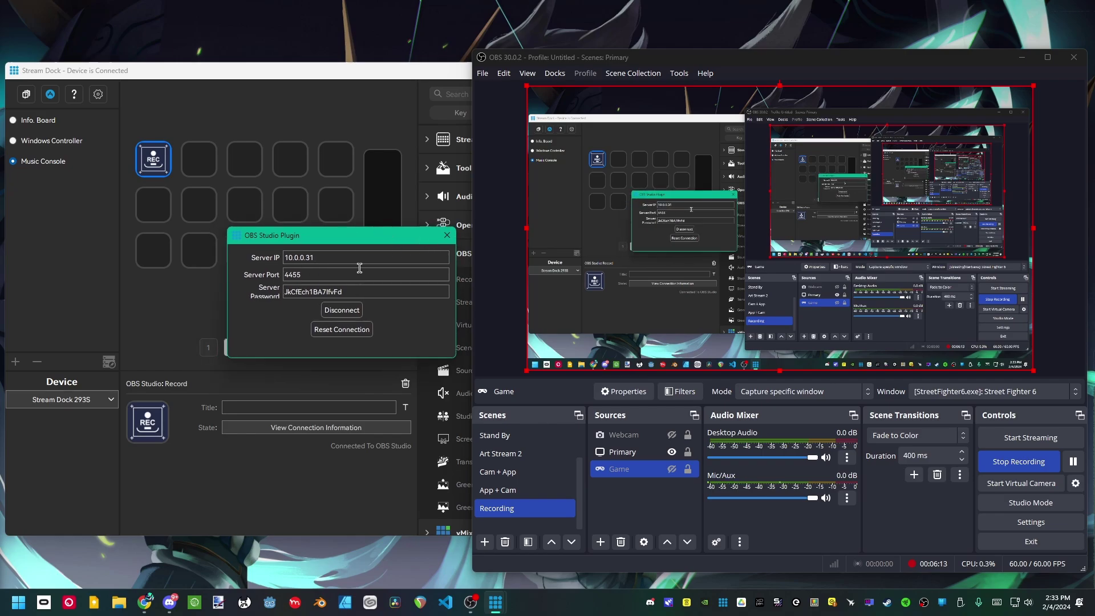
left_click(441, 240)
left_click(313, 434)
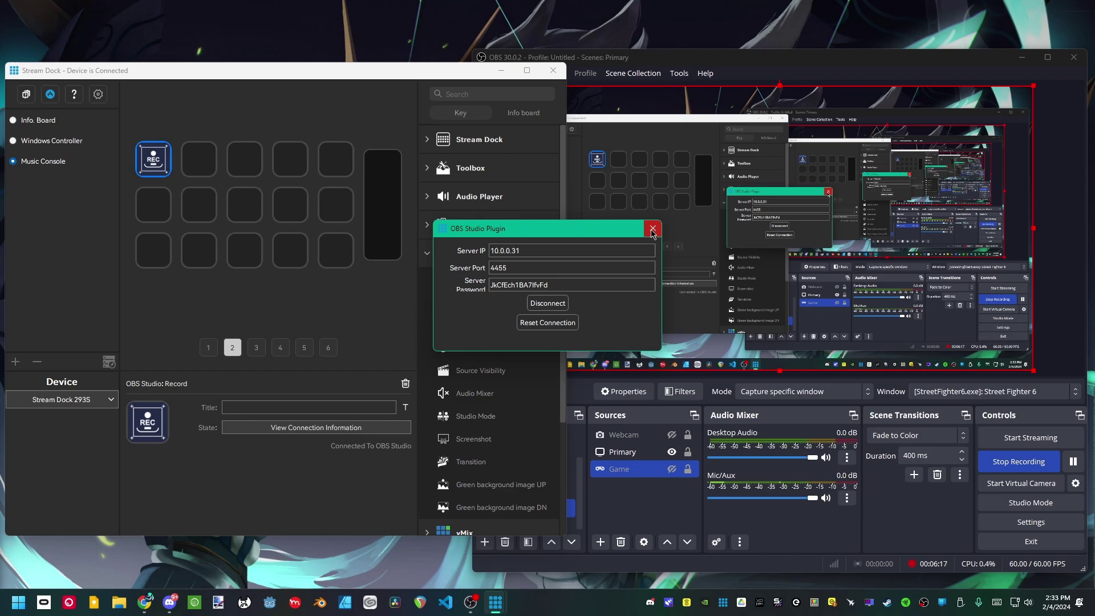
Close the OBS Studio Plugin dialog and place Stream, Virtual camera and Scene keys in slots two to four.
left_click(645, 230)
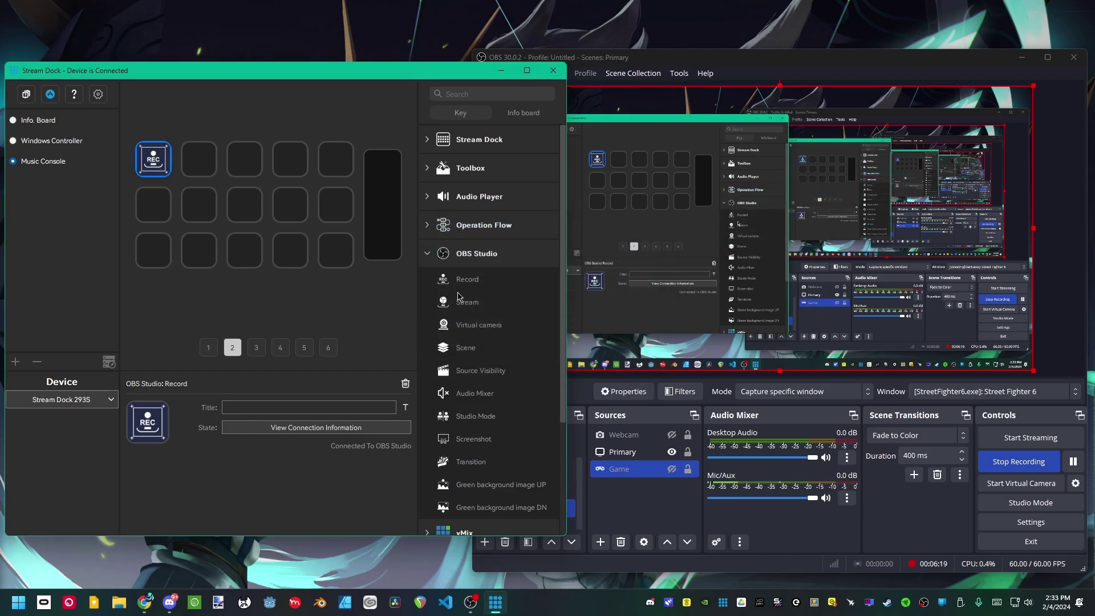
left_click_drag(467, 302, 200, 180)
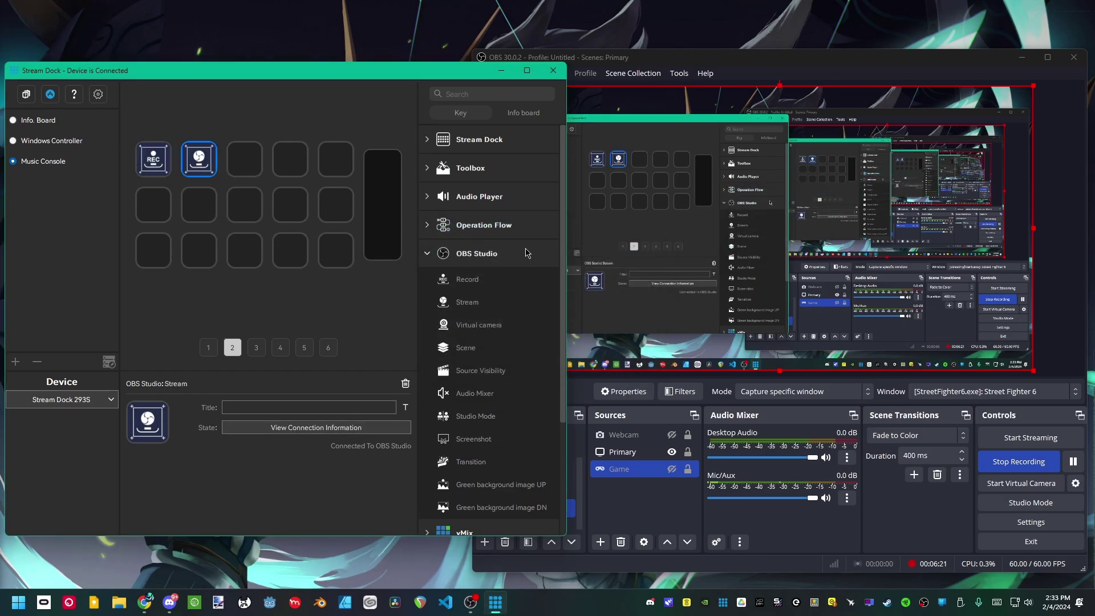
left_click_drag(479, 330, 243, 162)
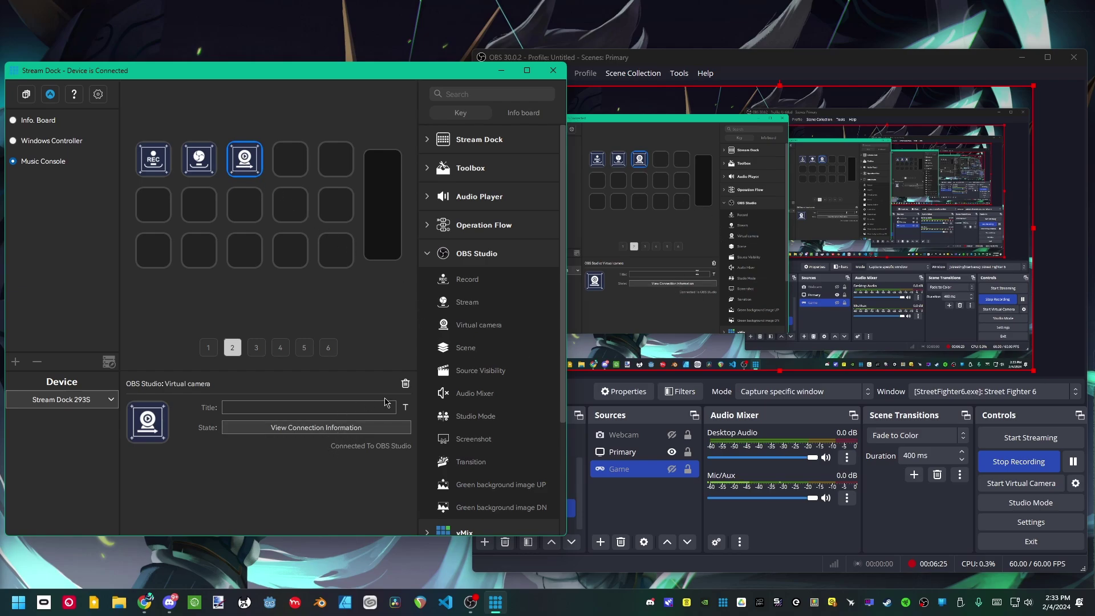
left_click_drag(471, 354, 288, 159)
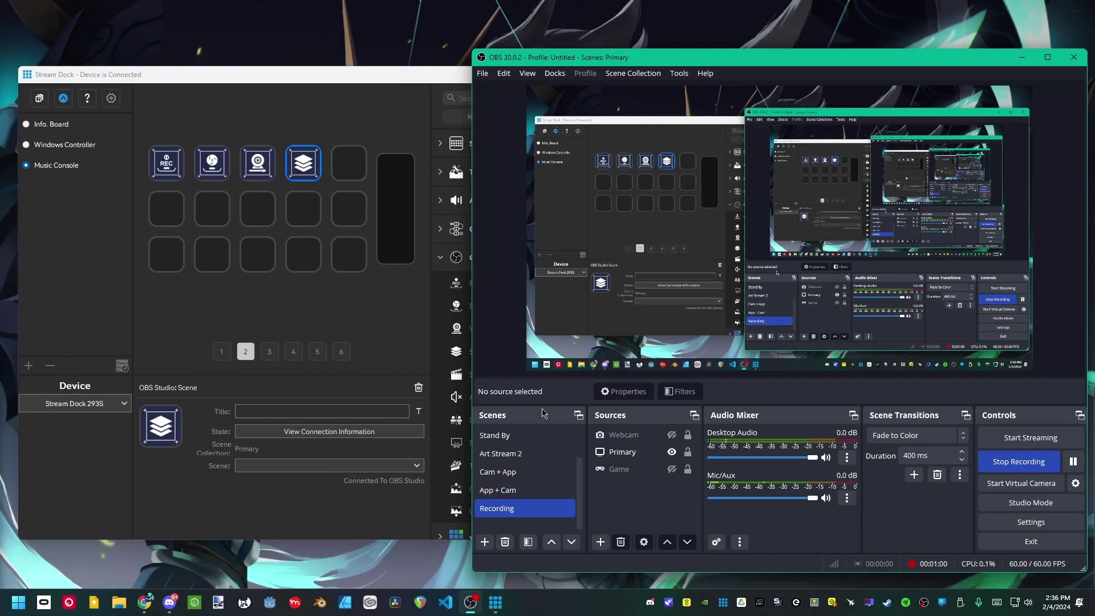
Add a Source Visibility key in slot five with scene Recording and source Primary.
left_click(387, 72)
scroll(500, 311, "down", 1)
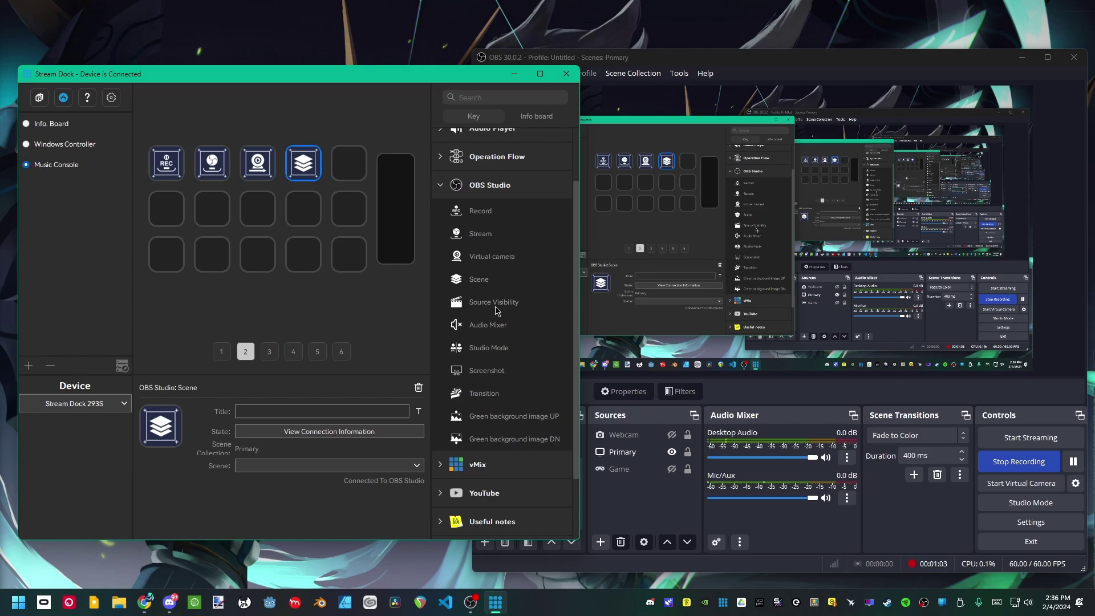
left_click_drag(481, 310, 348, 162)
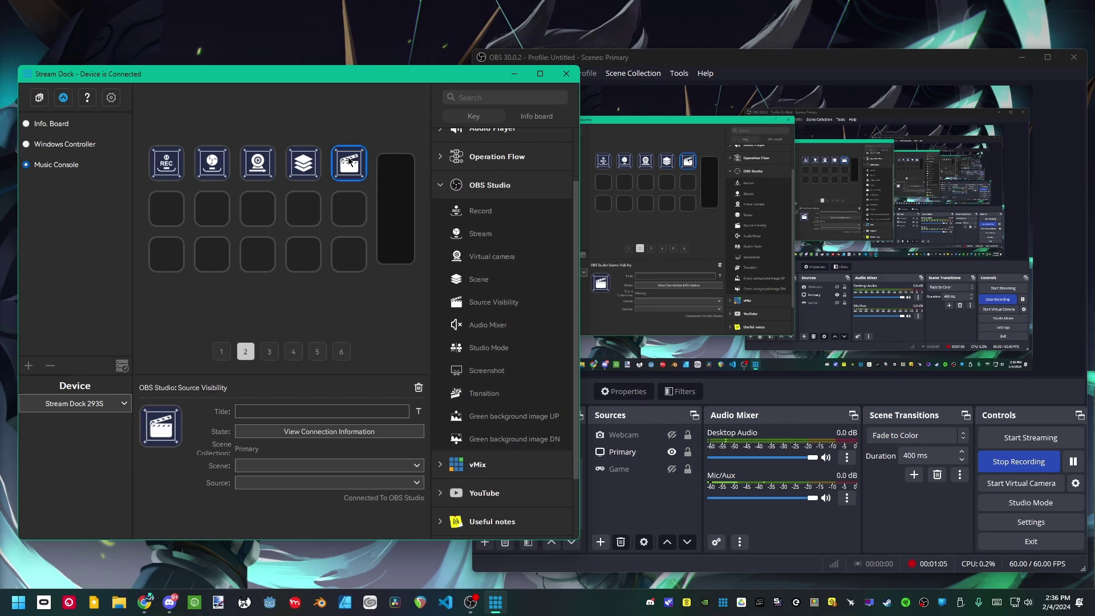
left_click(289, 471)
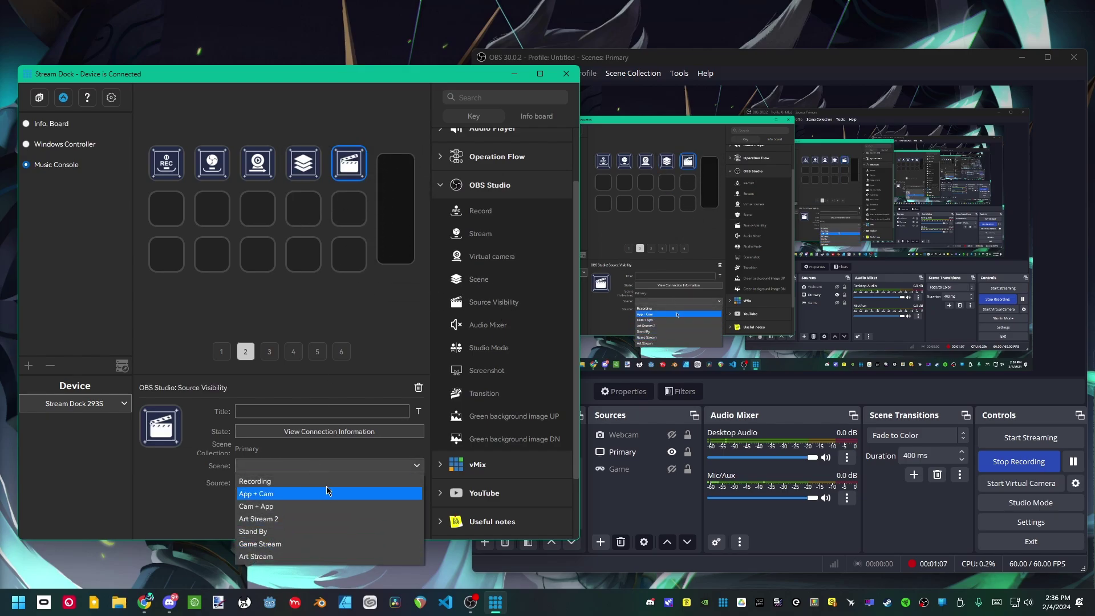
left_click(354, 462)
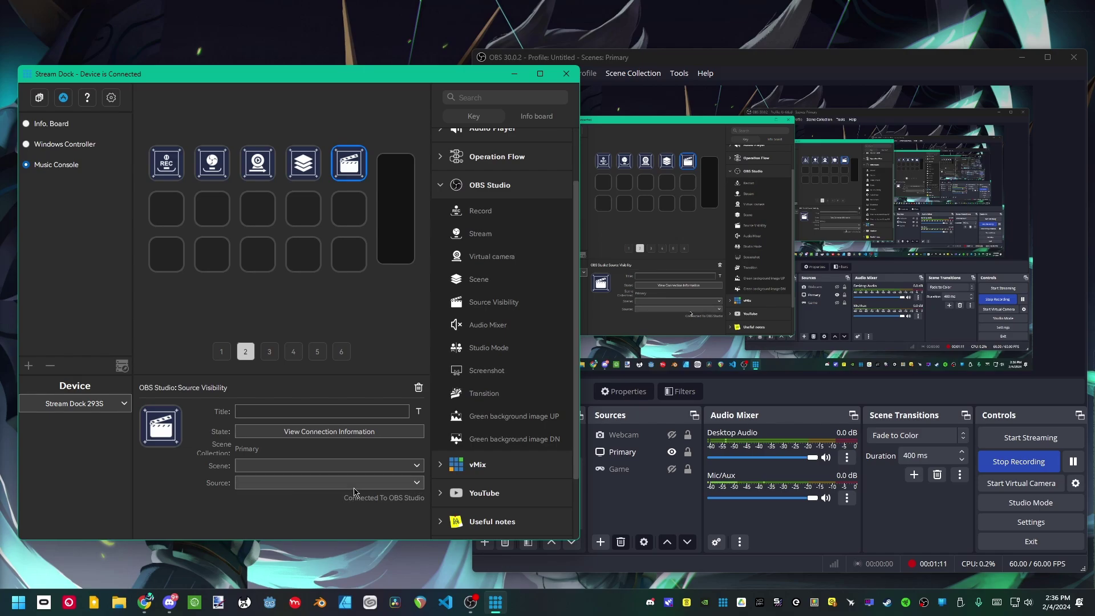
left_click(280, 465)
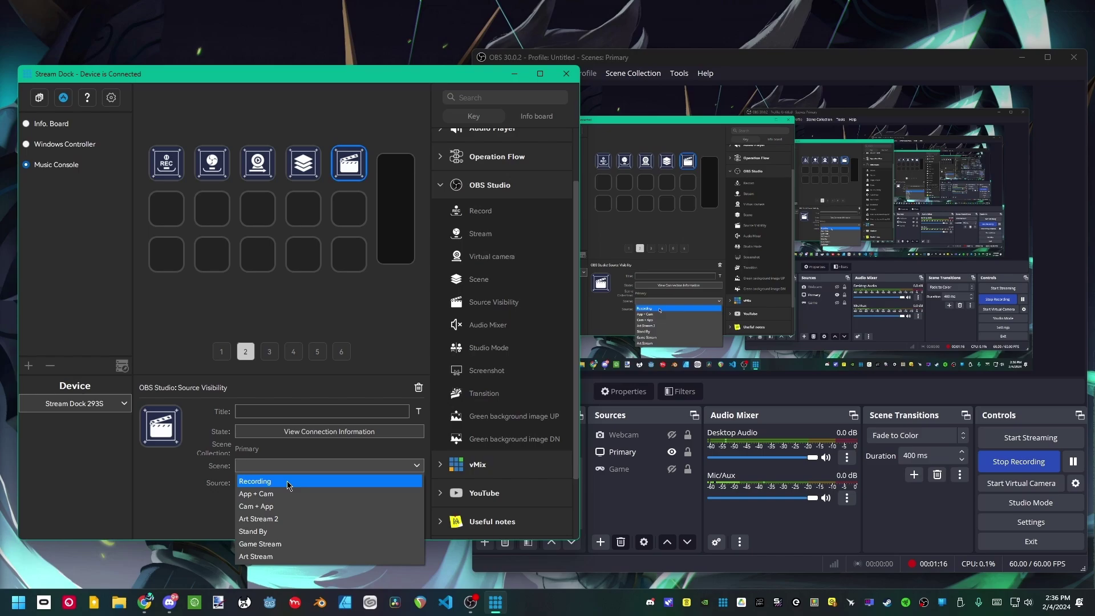
left_click(288, 485)
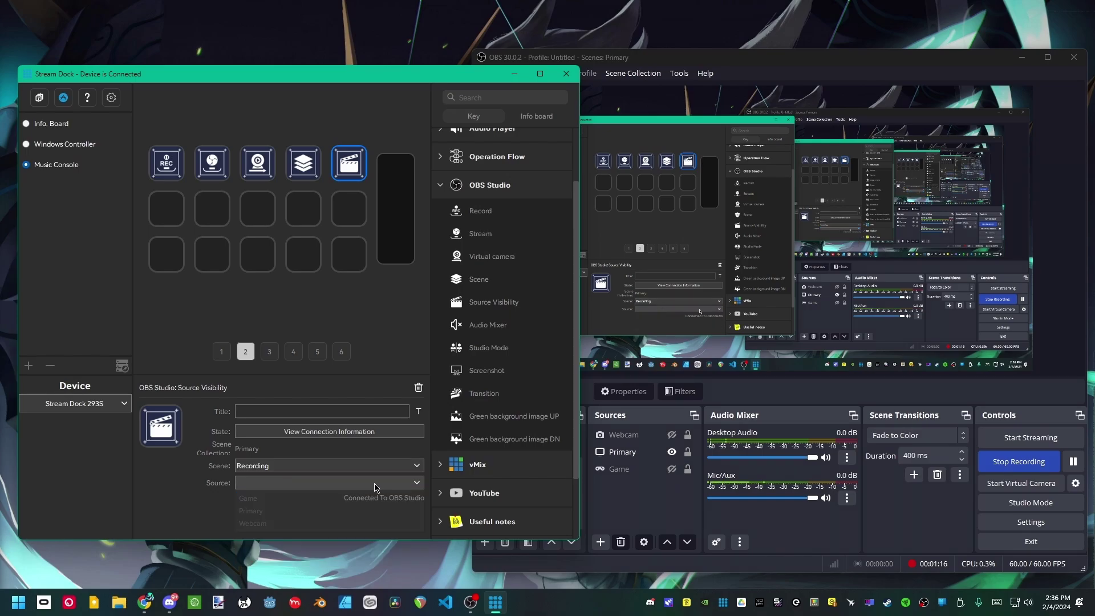
left_click(287, 483)
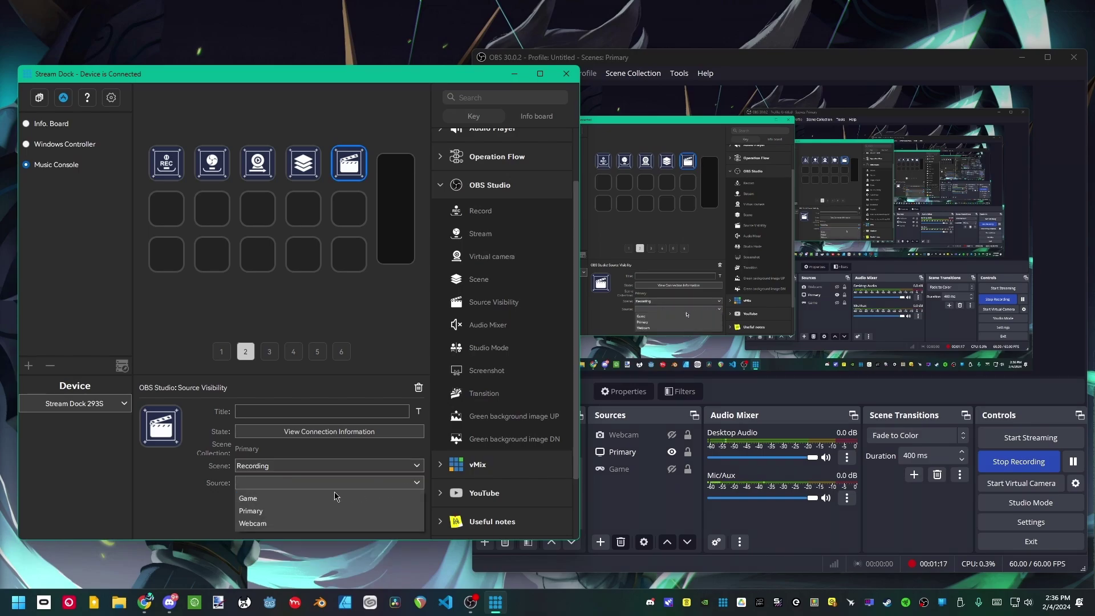
left_click(289, 509)
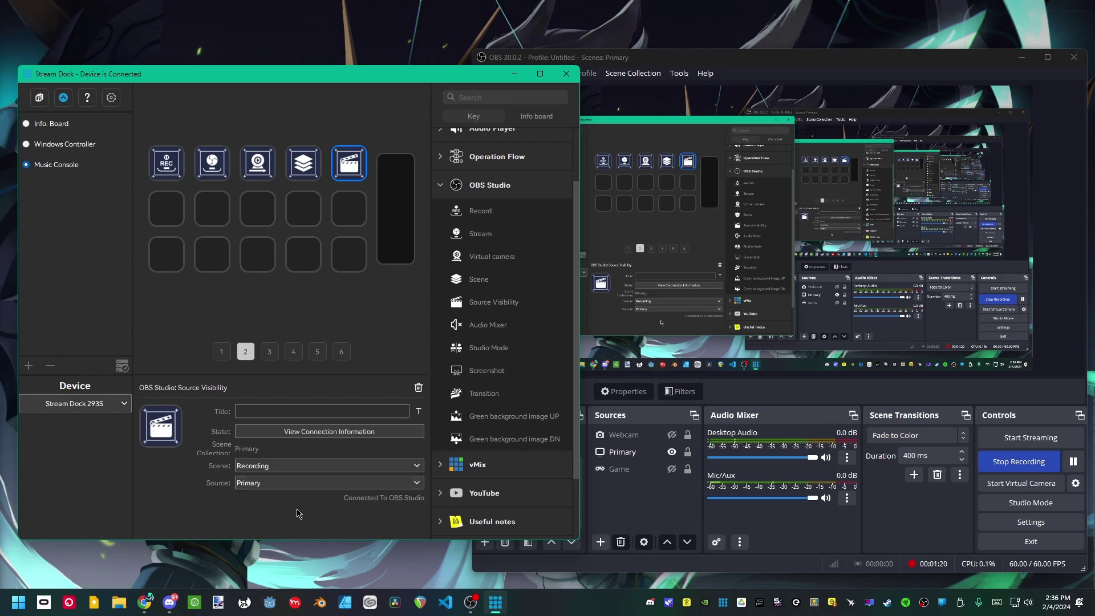
left_click(470, 602)
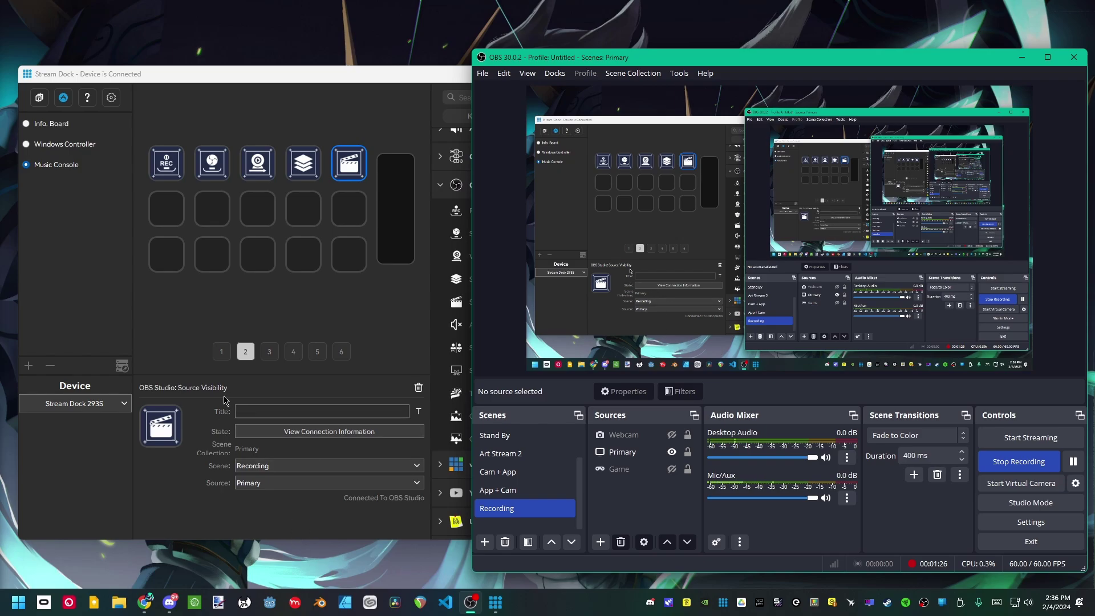
left_click(411, 72)
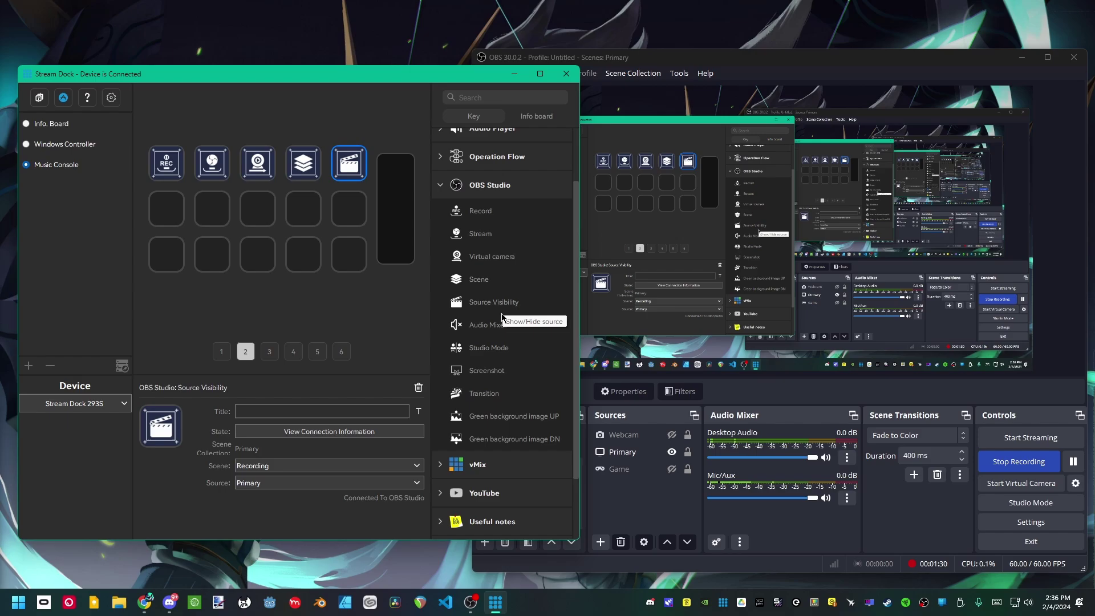
Add an OBS Audio Mixer key to page 2 with its source set to Desktop Audio.
left_click_drag(493, 325, 351, 209)
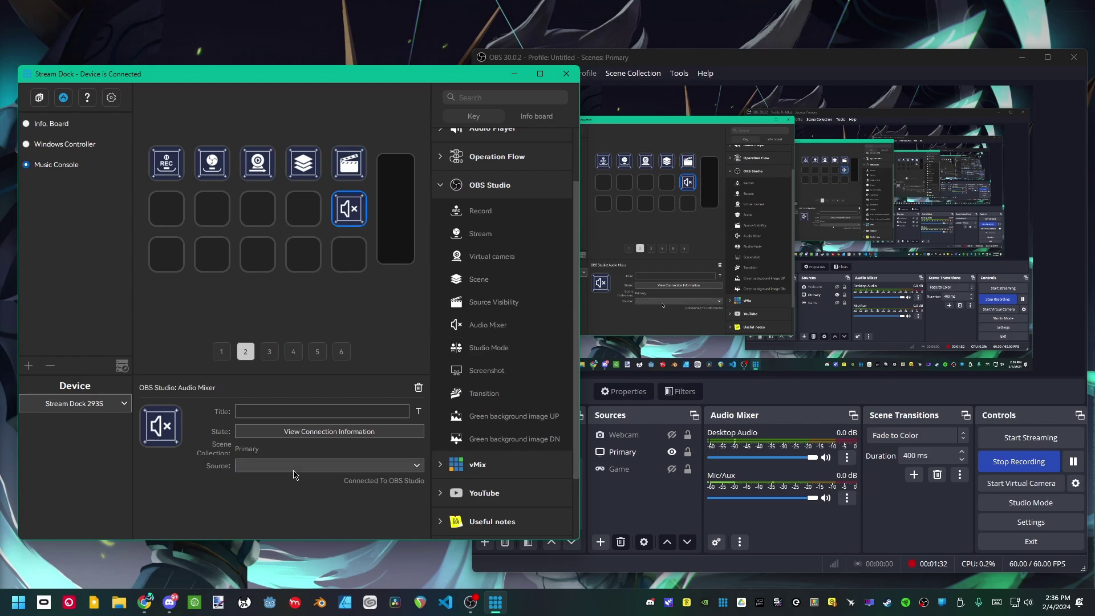
left_click(294, 465)
left_click(294, 484)
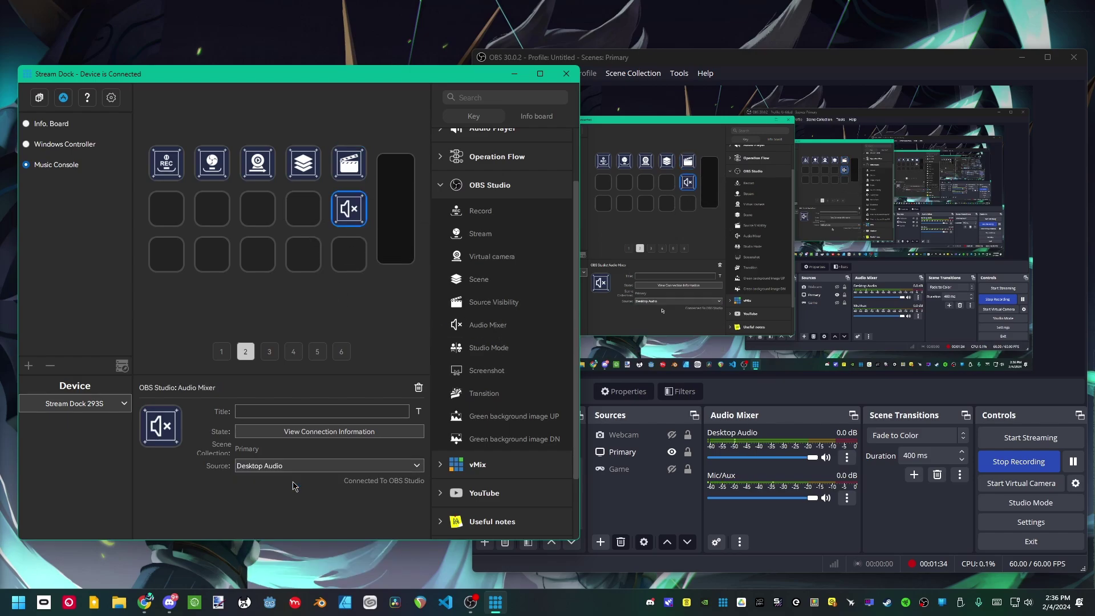
left_click(296, 466)
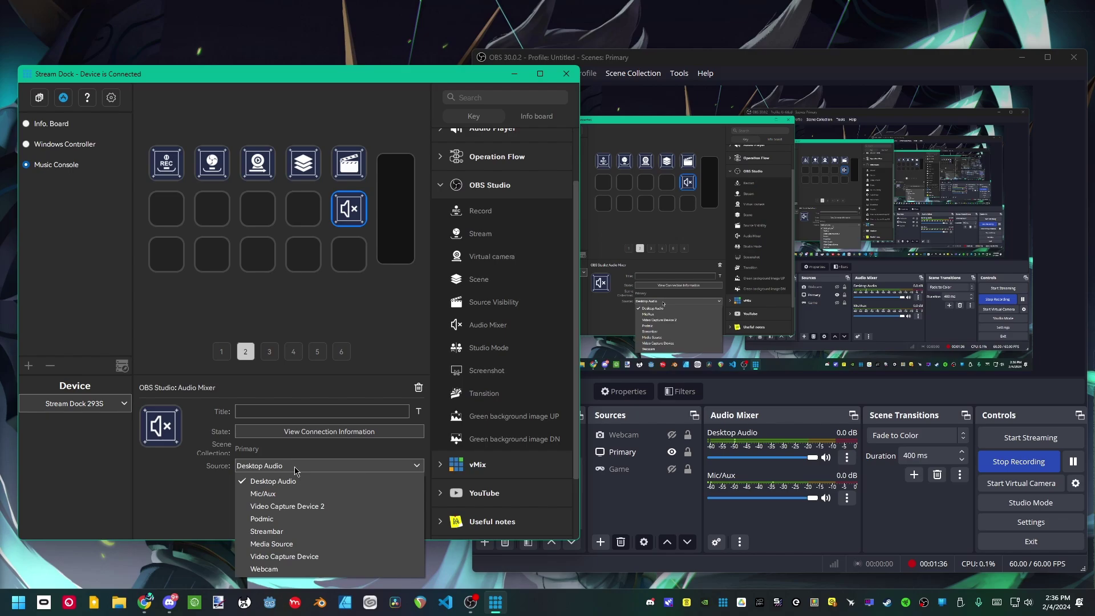
left_click(294, 494)
left_click(296, 465)
left_click(320, 519)
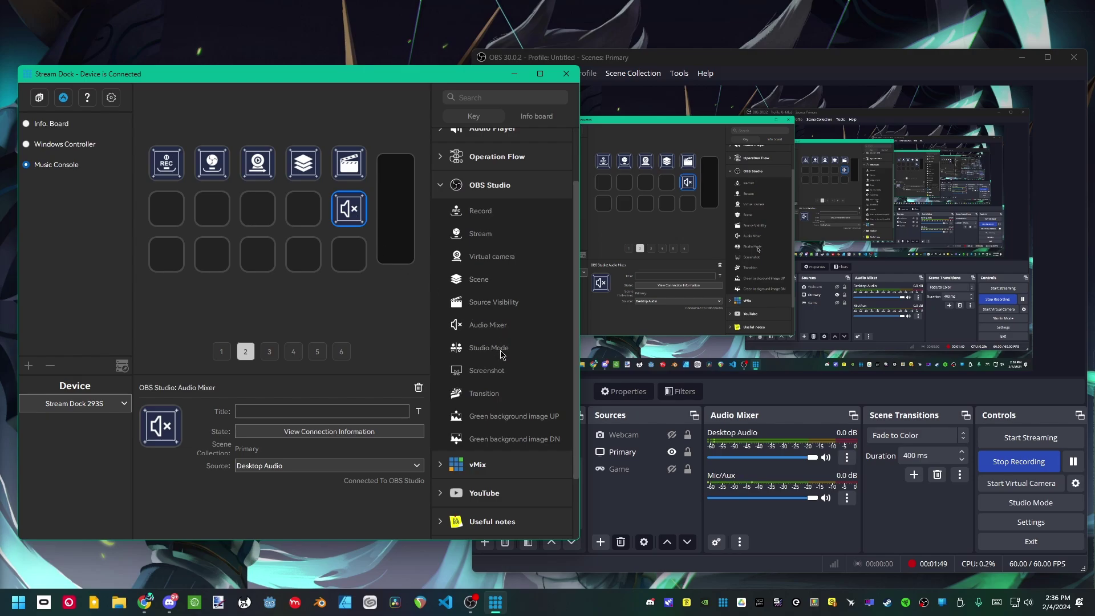
Add Studio Mode, Screenshot, Transition, and Green background image UP and DN keys.
left_click_drag(501, 354, 305, 209)
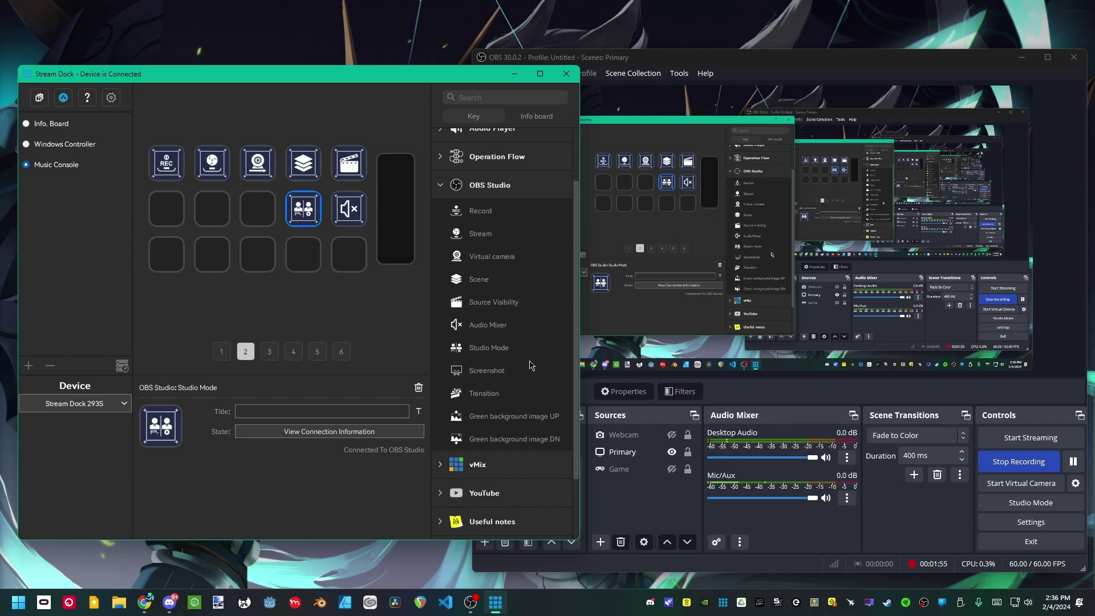
left_click_drag(498, 379, 258, 209)
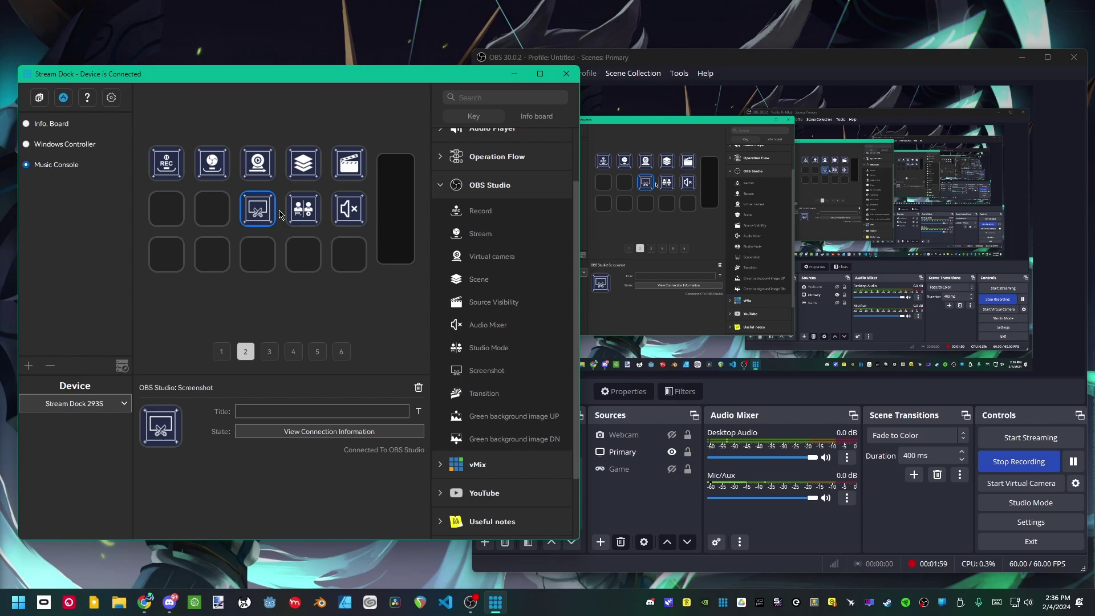
left_click_drag(499, 394, 220, 213)
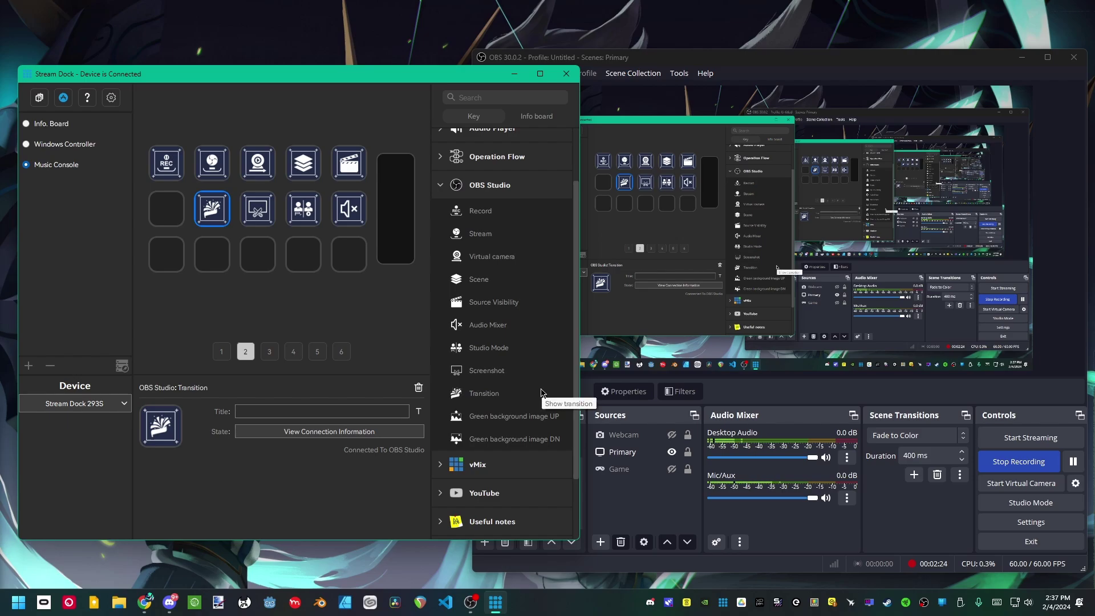
left_click_drag(530, 422, 212, 254)
left_click_drag(526, 439, 246, 251)
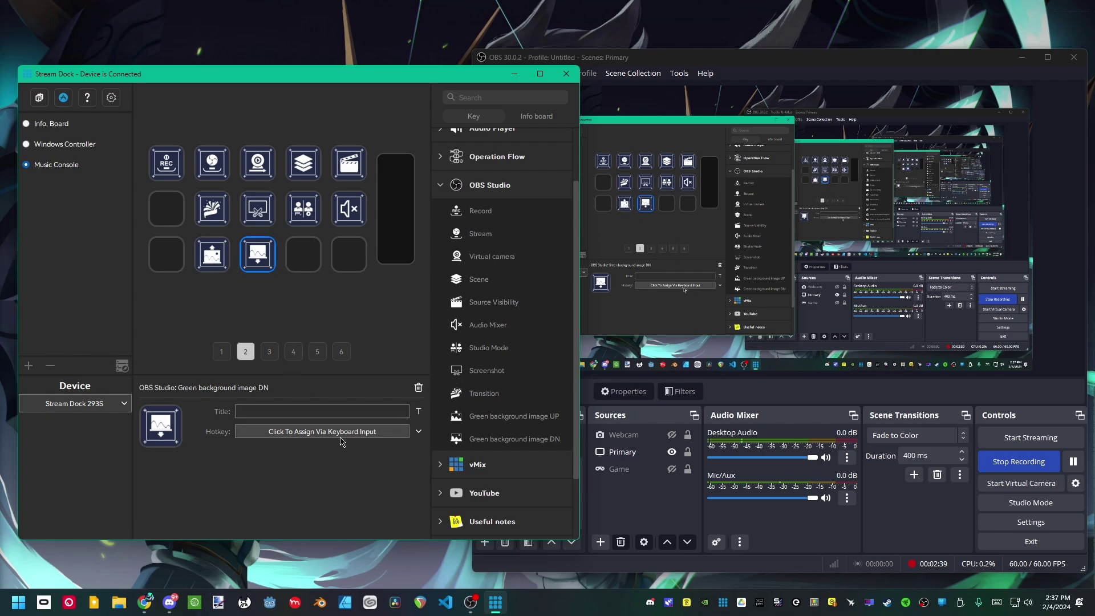
left_click(215, 259)
left_click(259, 261)
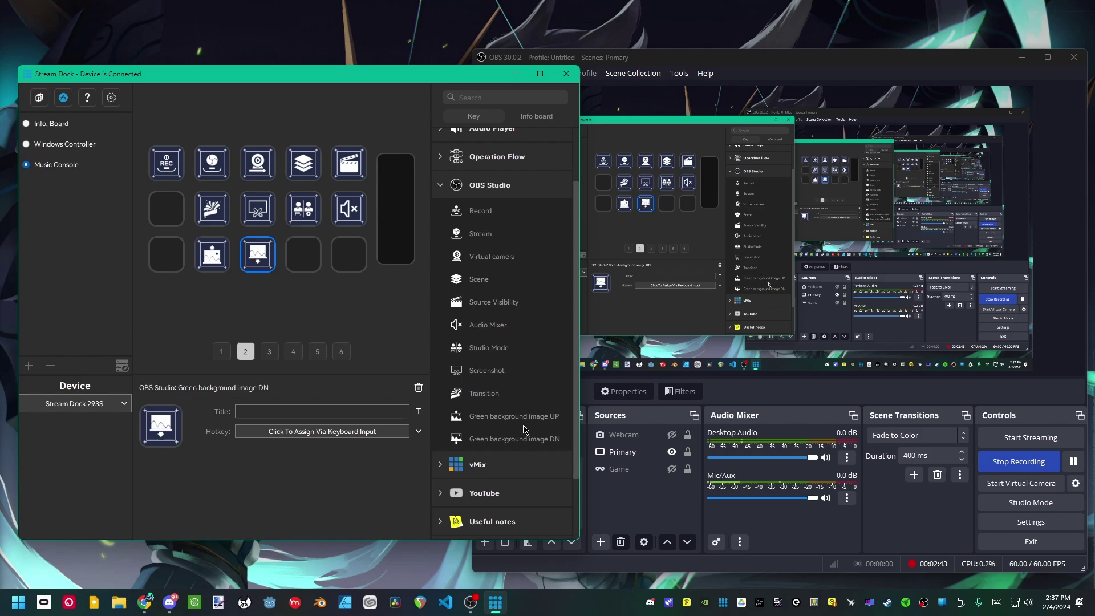
Place a vMix Shortcut key on page 2 with its Function set to Start Or Stop Stream.
left_click(440, 185)
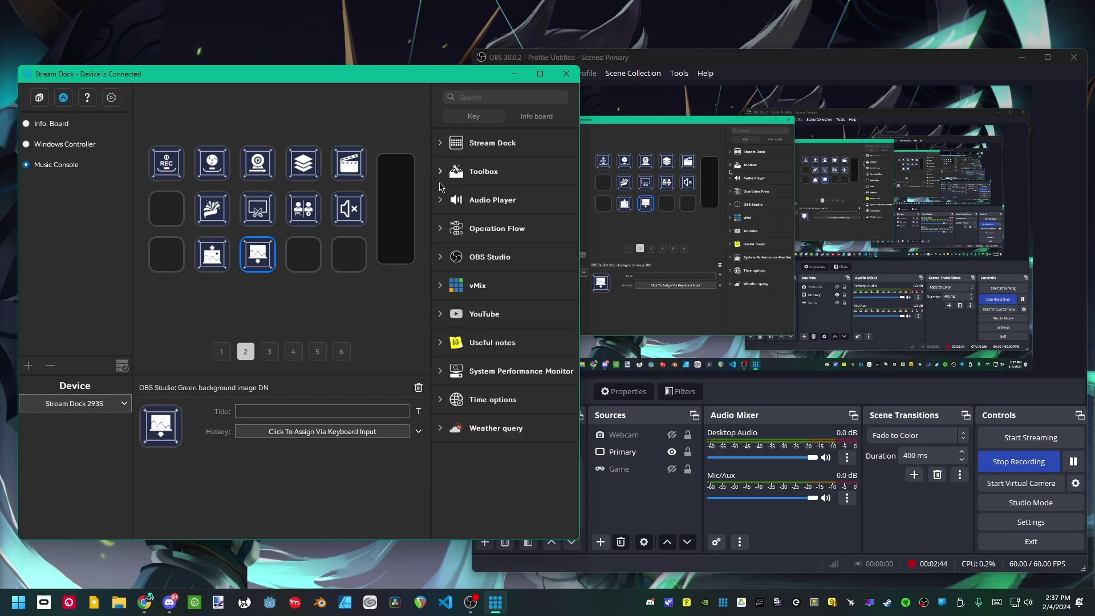
left_click(440, 287)
left_click_drag(484, 312, 301, 254)
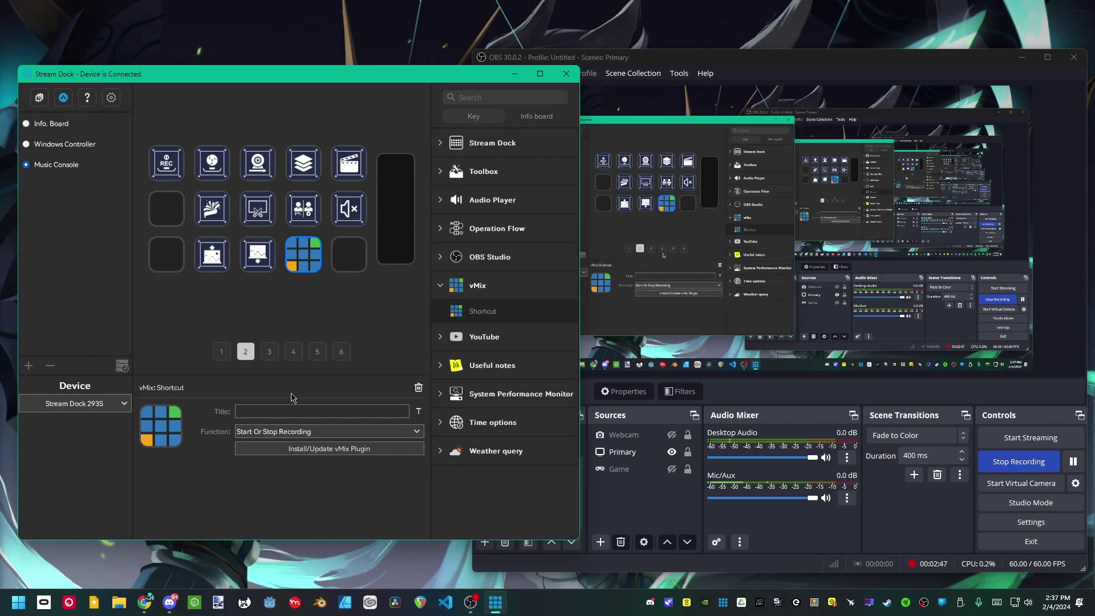
left_click(340, 435)
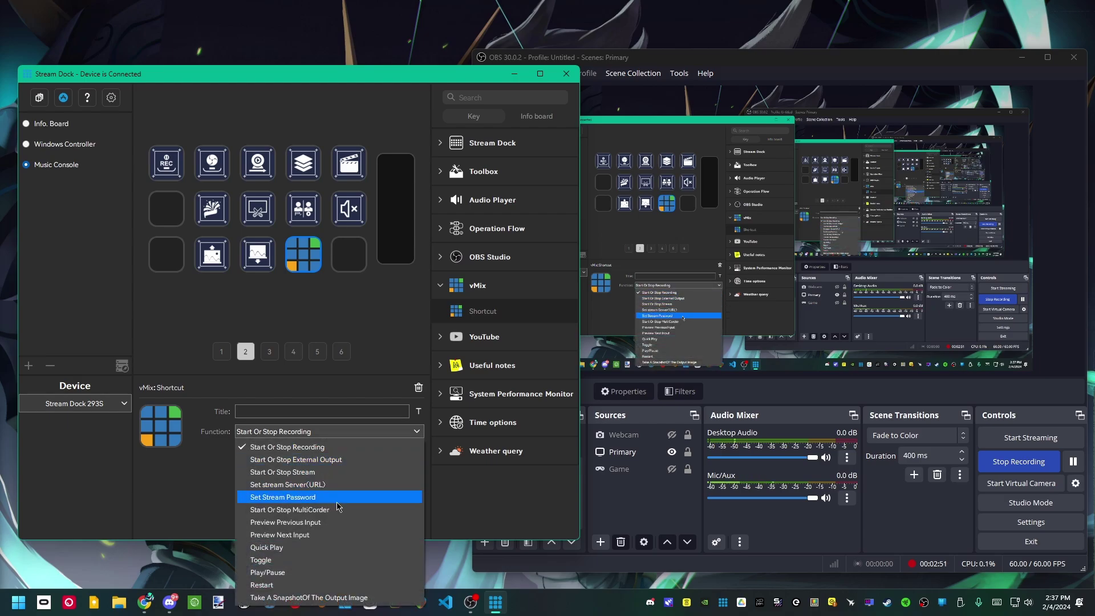
left_click(348, 433)
left_click(348, 434)
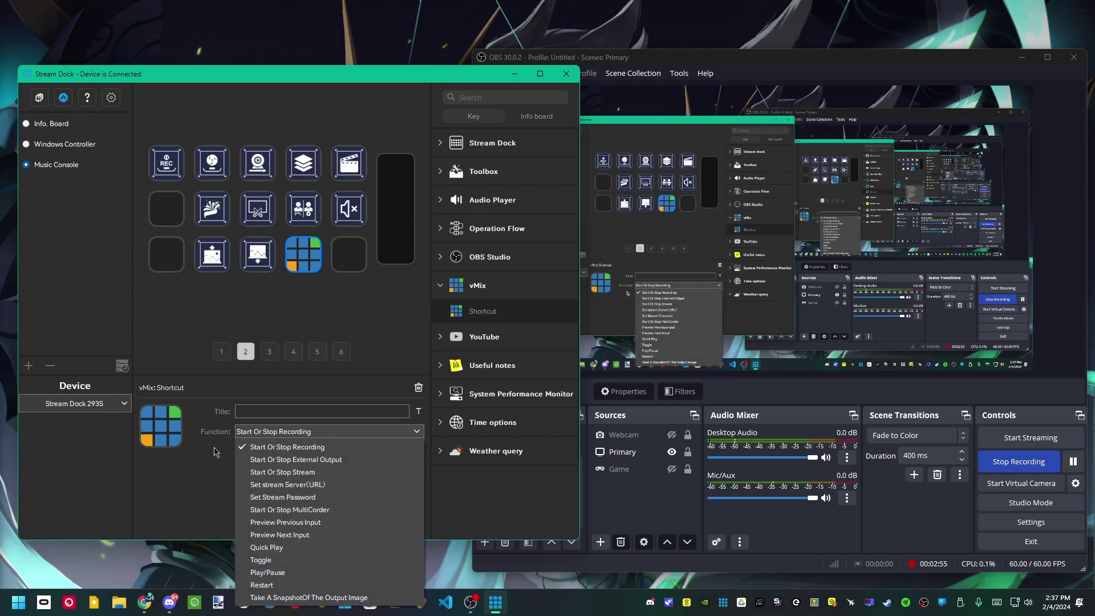
left_click(194, 487)
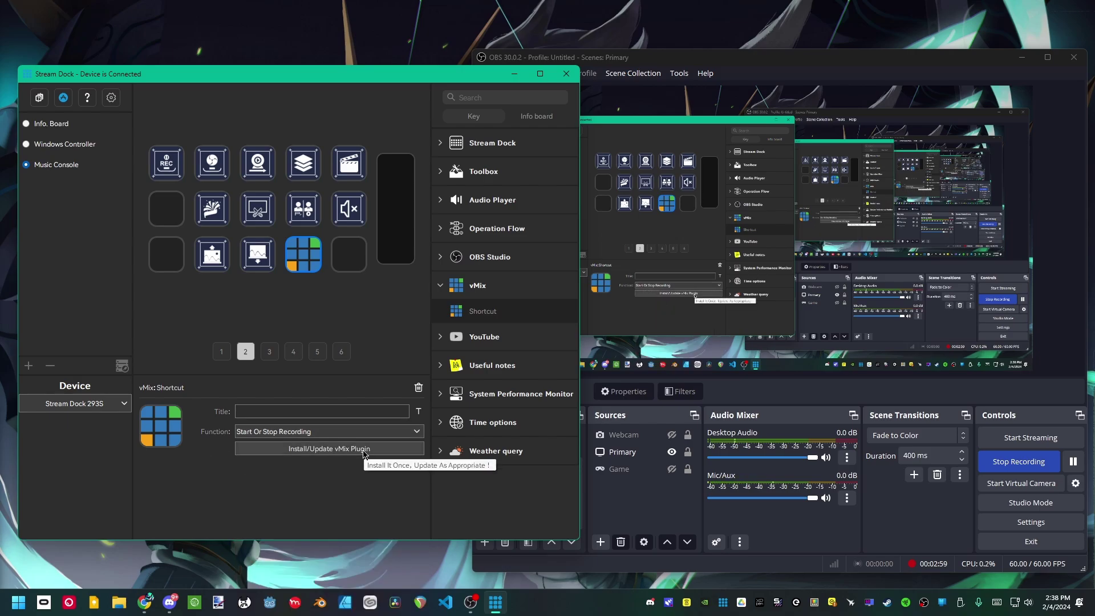
left_click(336, 432)
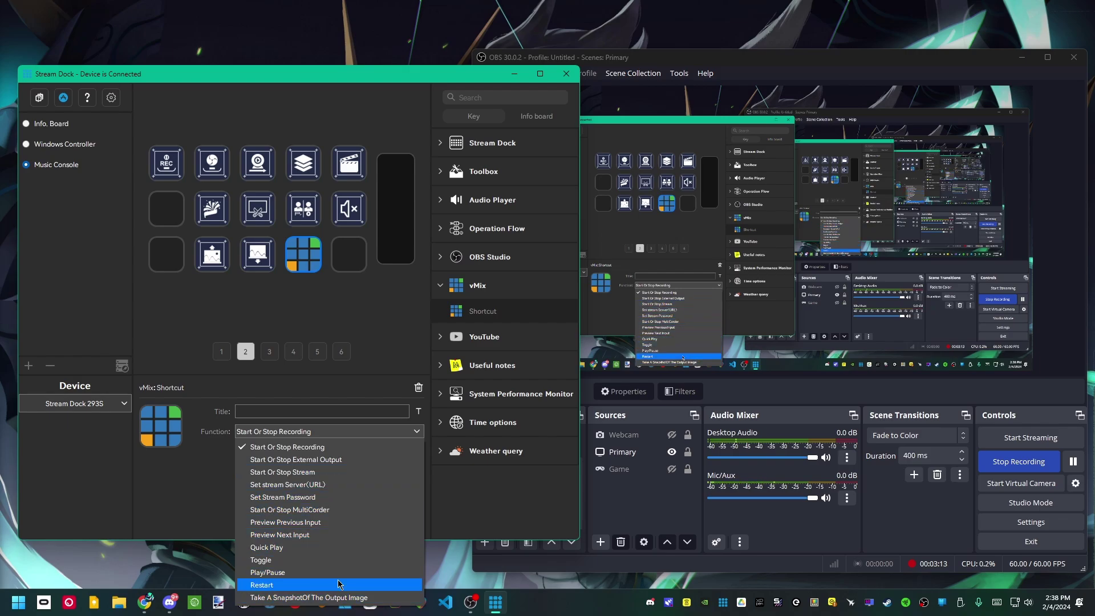
left_click(348, 473)
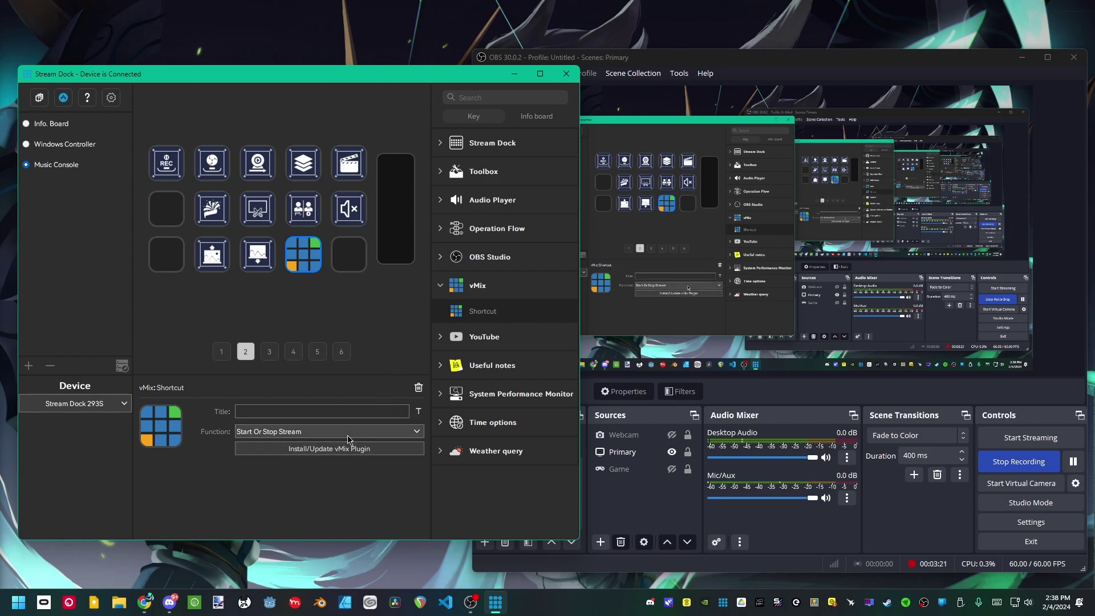
Place YouTube Chat Message and Viewers keys in the bottom row of page 2.
left_click(440, 337)
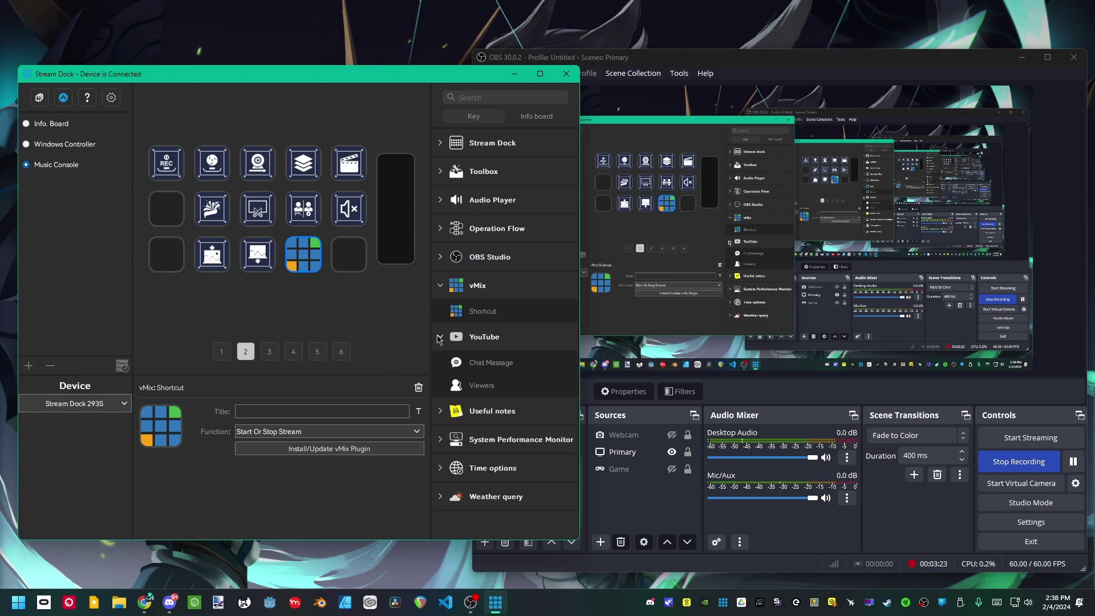
left_click(441, 288)
left_click_drag(491, 339, 348, 255)
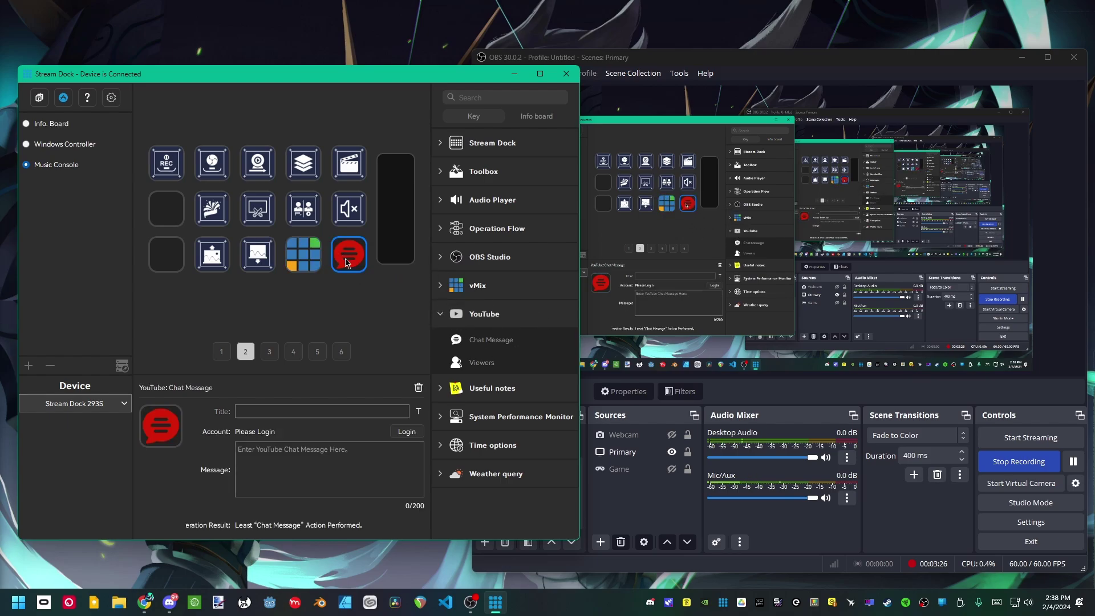
left_click(318, 467)
left_click_drag(483, 369, 168, 256)
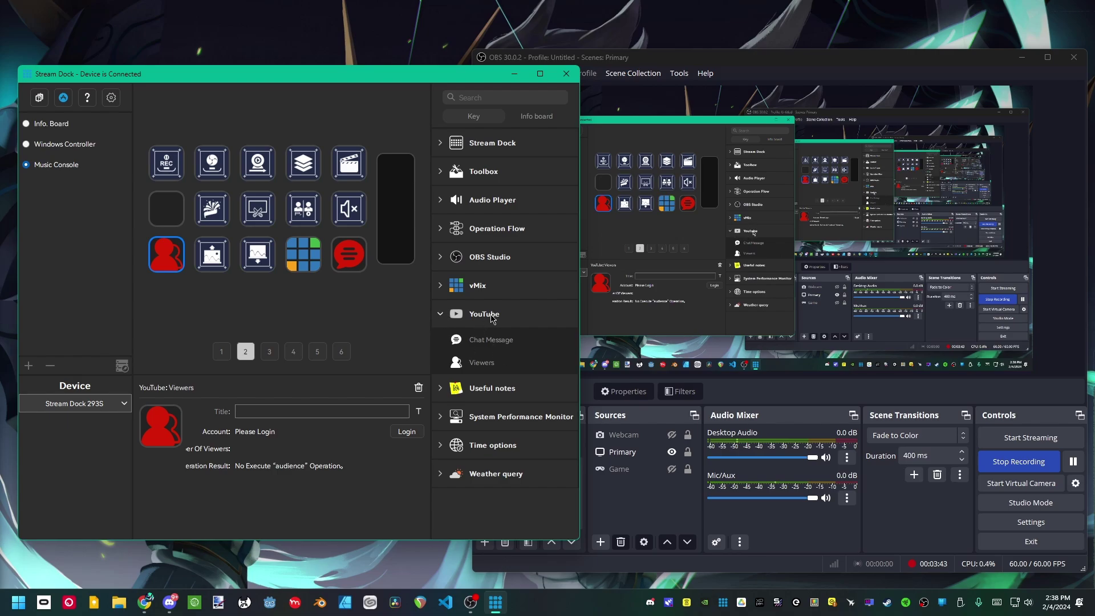
left_click_drag(459, 339, 385, 254)
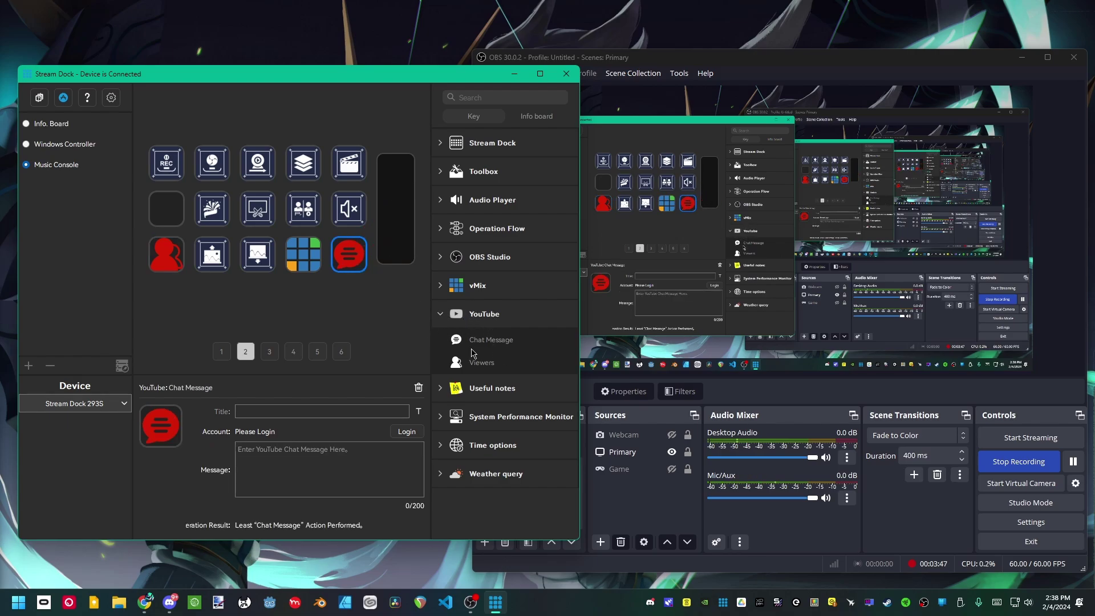
left_click(442, 315)
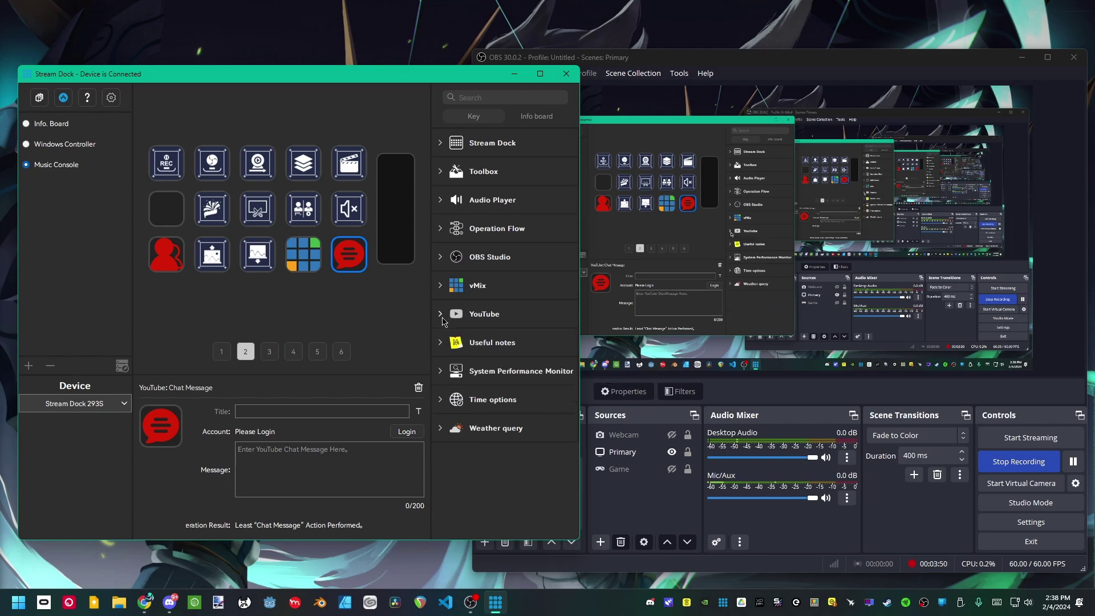
Add Useful notes 'Remember things' and 'Record to-do' keys to empty page 3.
left_click(269, 351)
left_click(442, 343)
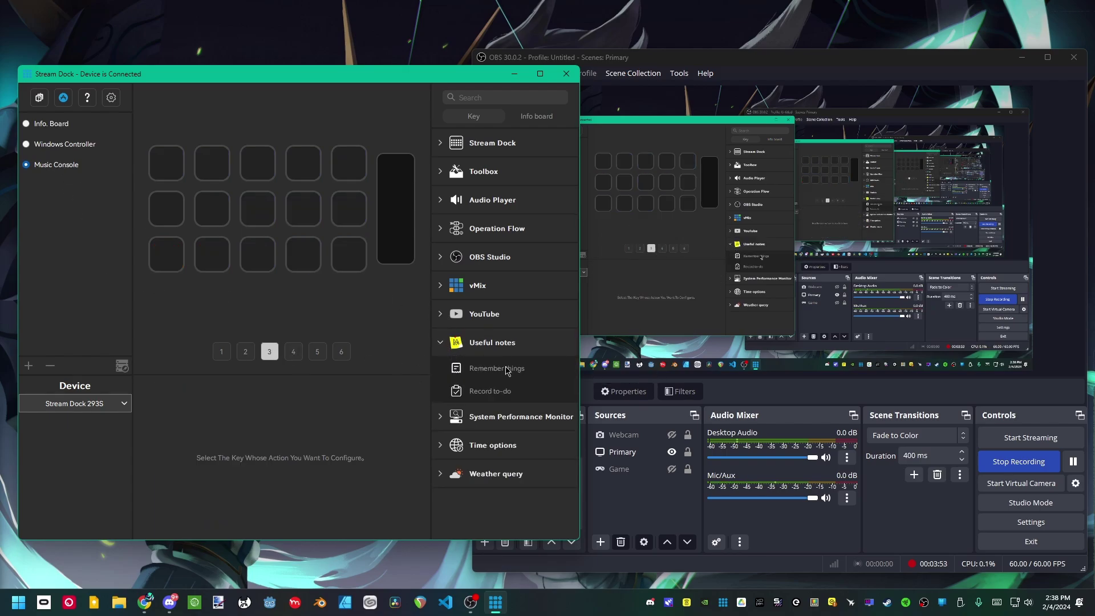
left_click_drag(496, 371, 212, 166)
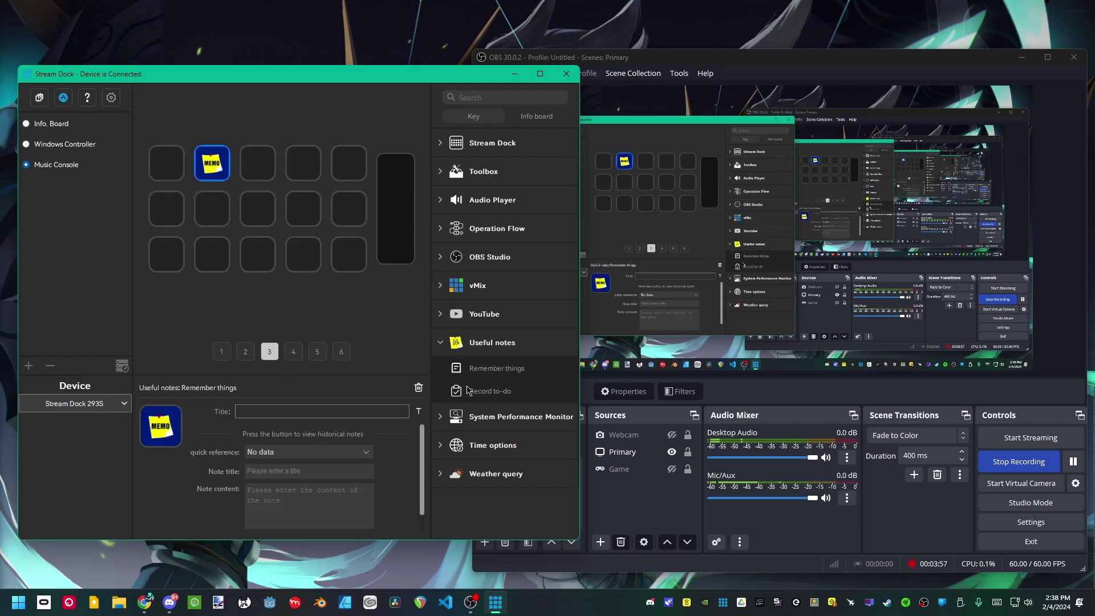
left_click_drag(469, 393, 257, 165)
Compare both note keys' settings, then move the memo key to slot one with the to-do key below it.
left_click(226, 167)
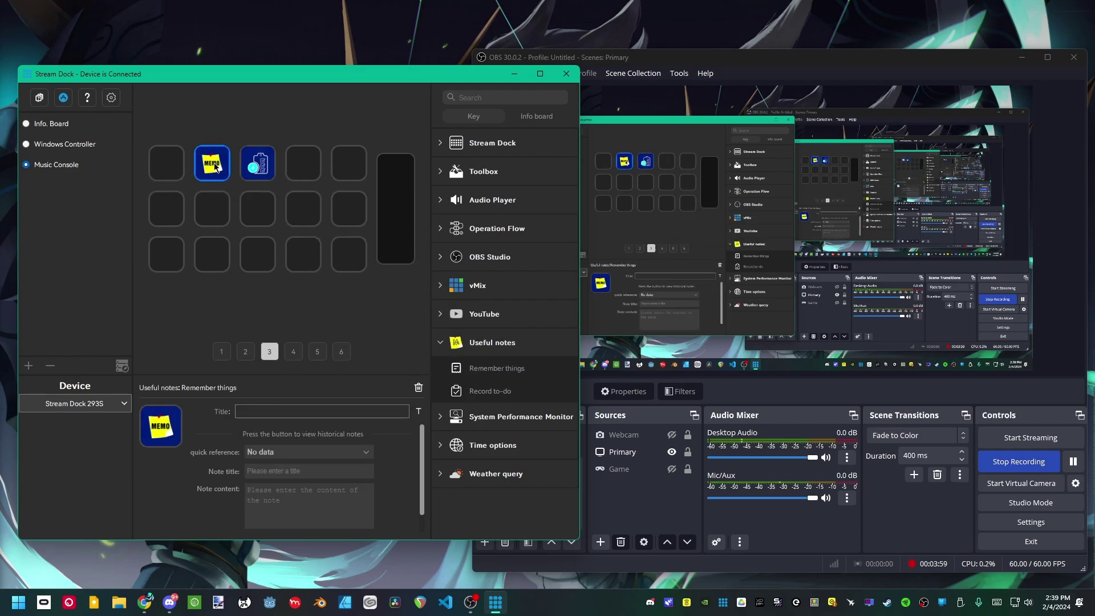
left_click(258, 170)
left_click(215, 207)
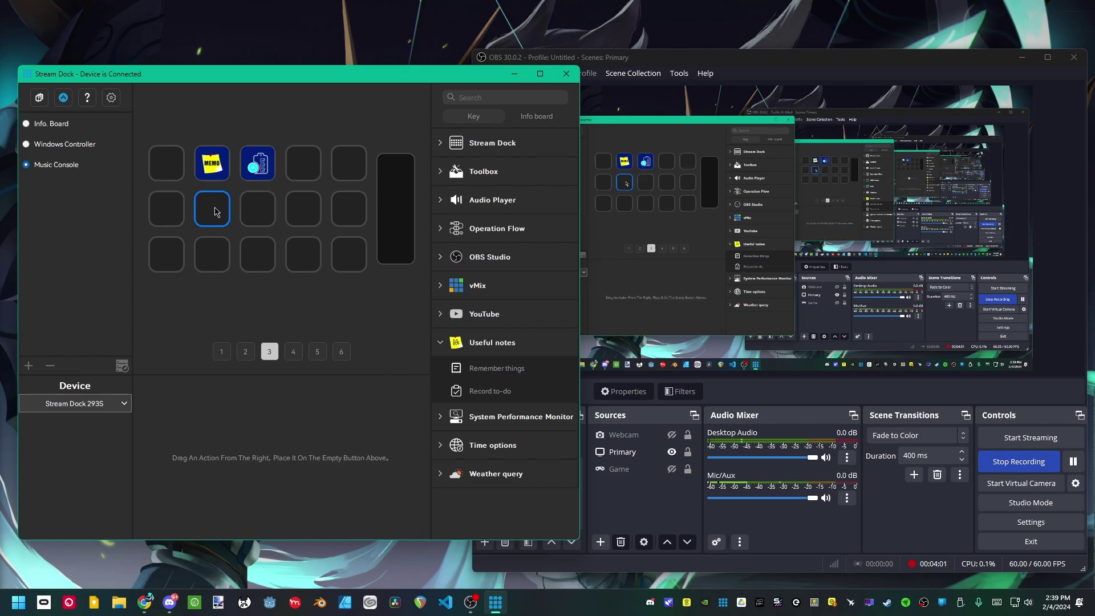
left_click(227, 170)
left_click(257, 166)
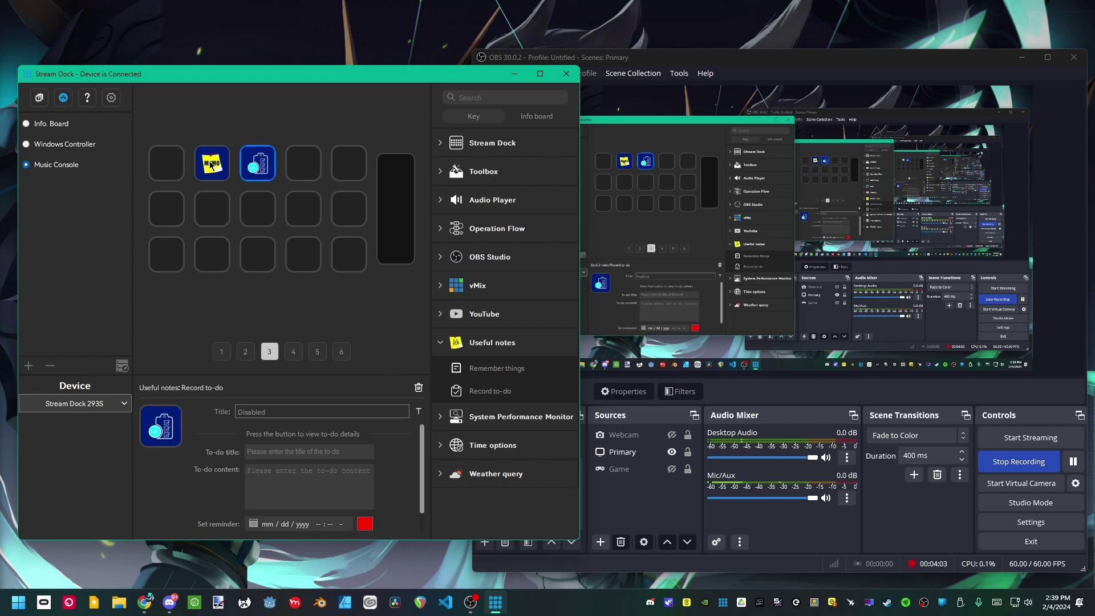
left_click(211, 165)
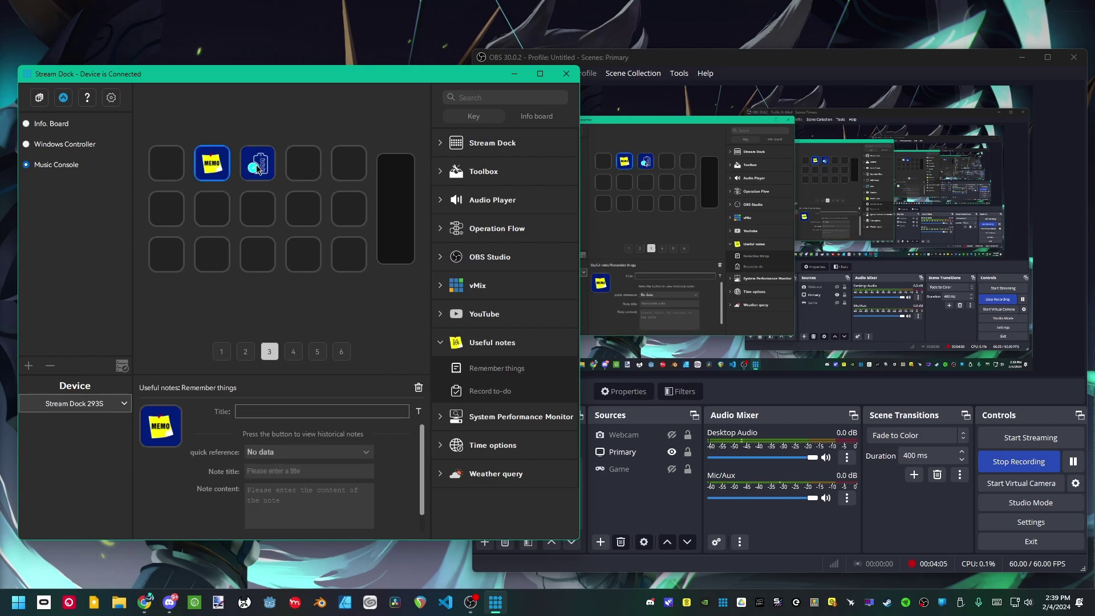
left_click(258, 170)
left_click(217, 168)
left_click(249, 171)
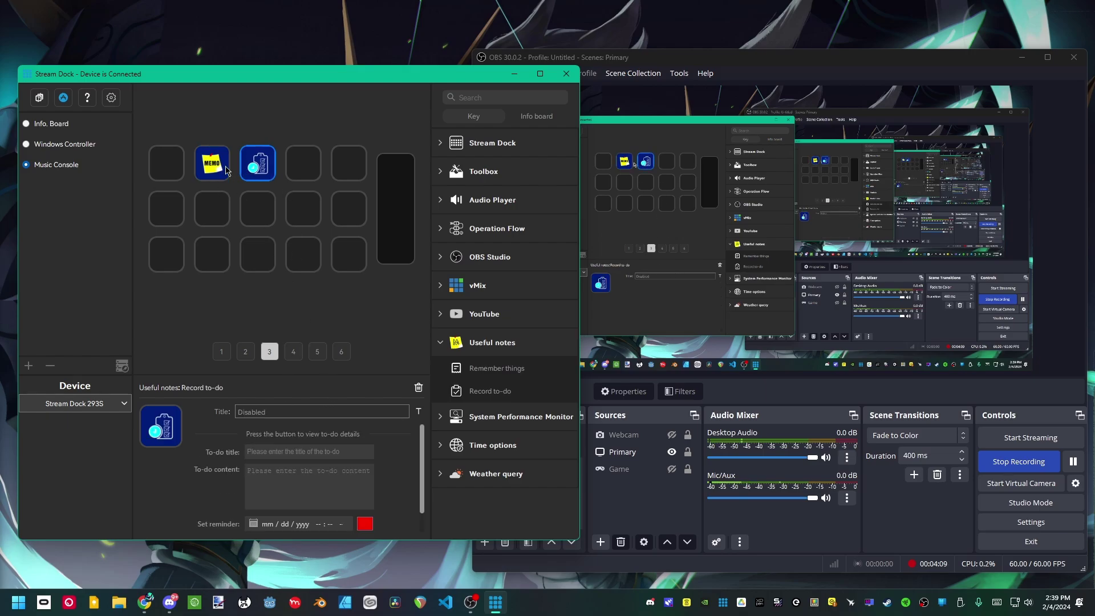
left_click(219, 169)
left_click_drag(219, 170, 167, 166)
left_click_drag(258, 165, 171, 212)
Save a test memo titled 'asdfasdf' with content 'asdfasdfasdf', then delete it and close the window.
left_click(150, 175)
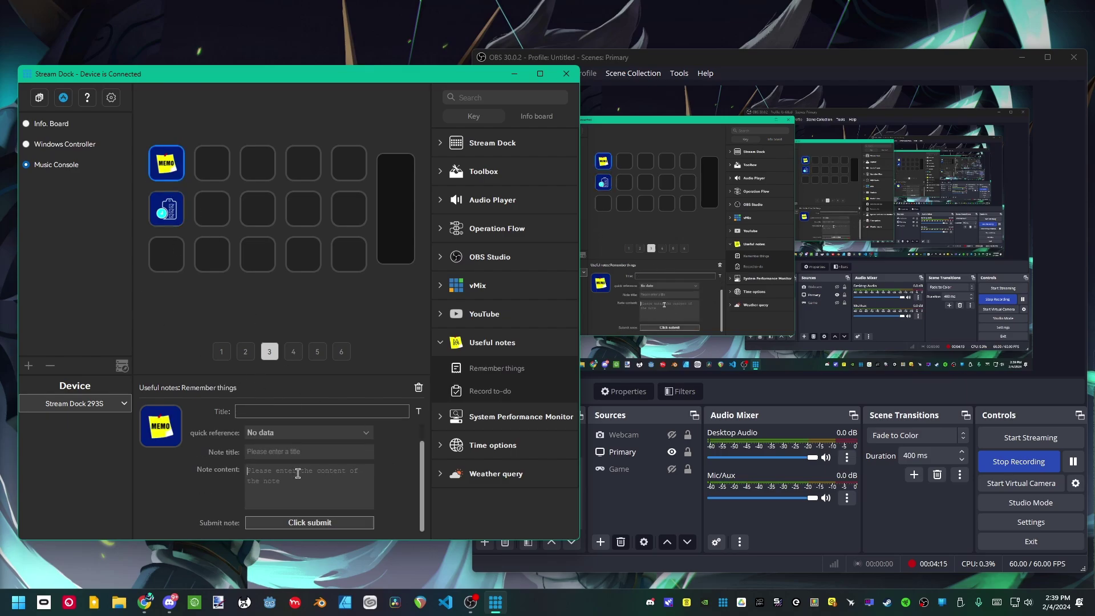
left_click(316, 485)
left_click(307, 451)
type("asdfasdf")
left_click(304, 483)
type("asdfasdfasdf")
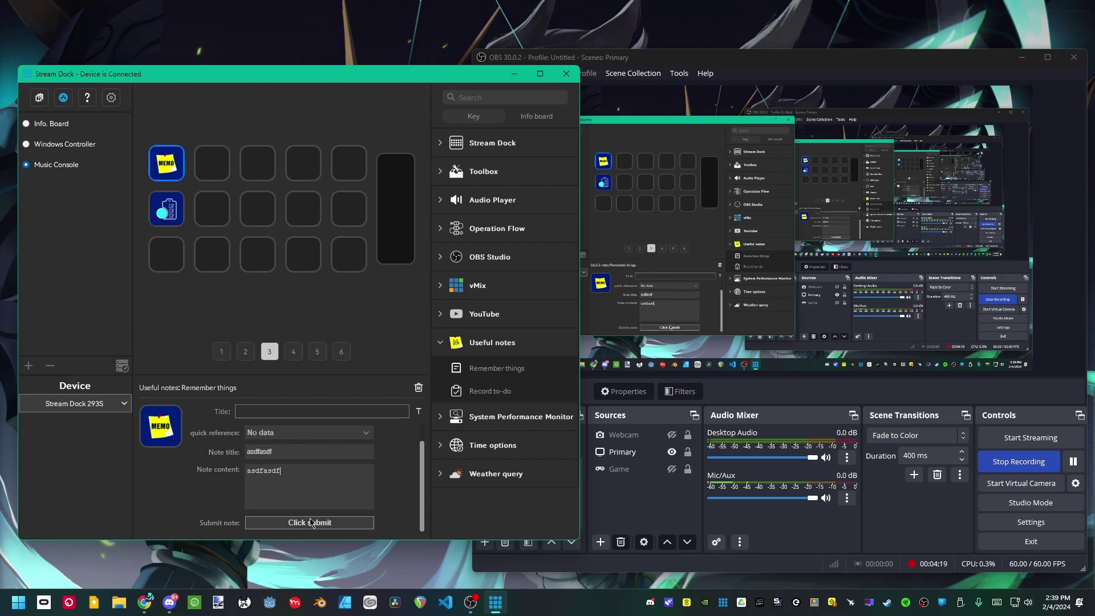
left_click(313, 522)
left_click_drag(574, 97, 532, 118)
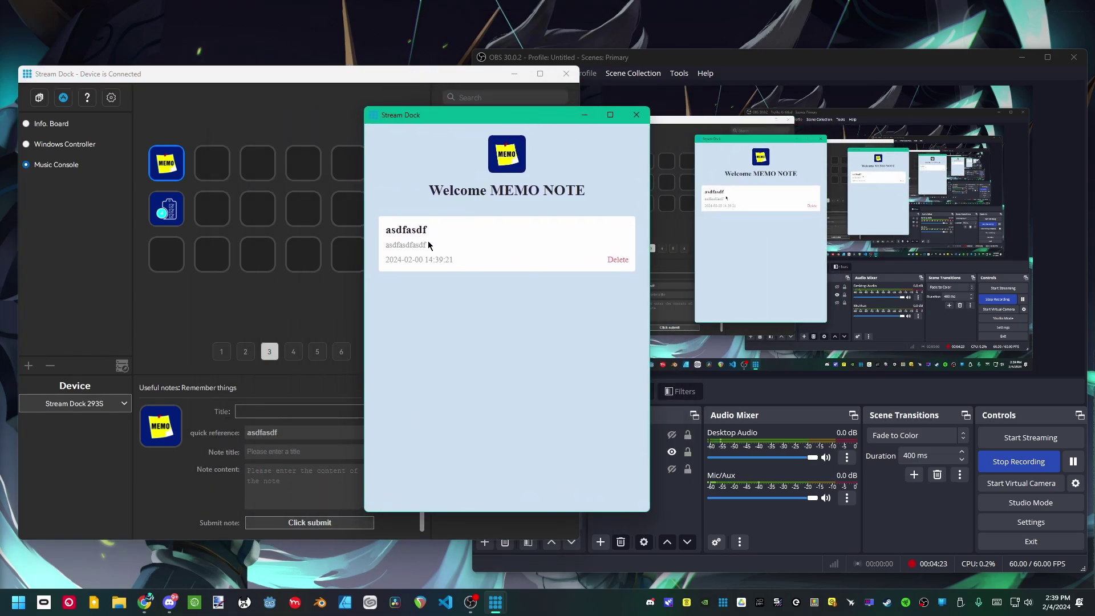
left_click(619, 261)
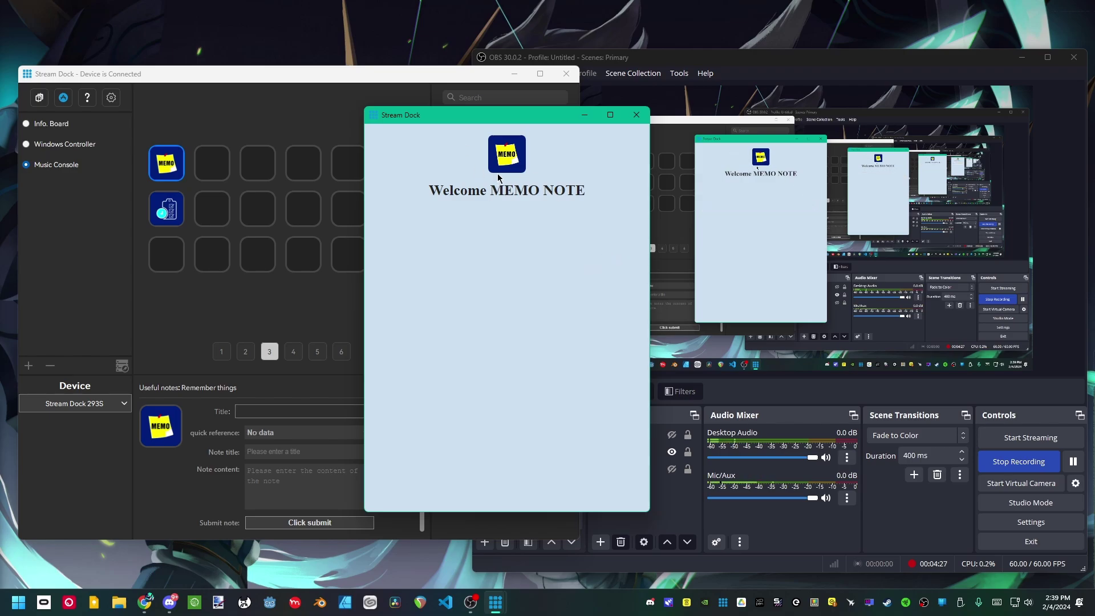
left_click(636, 115)
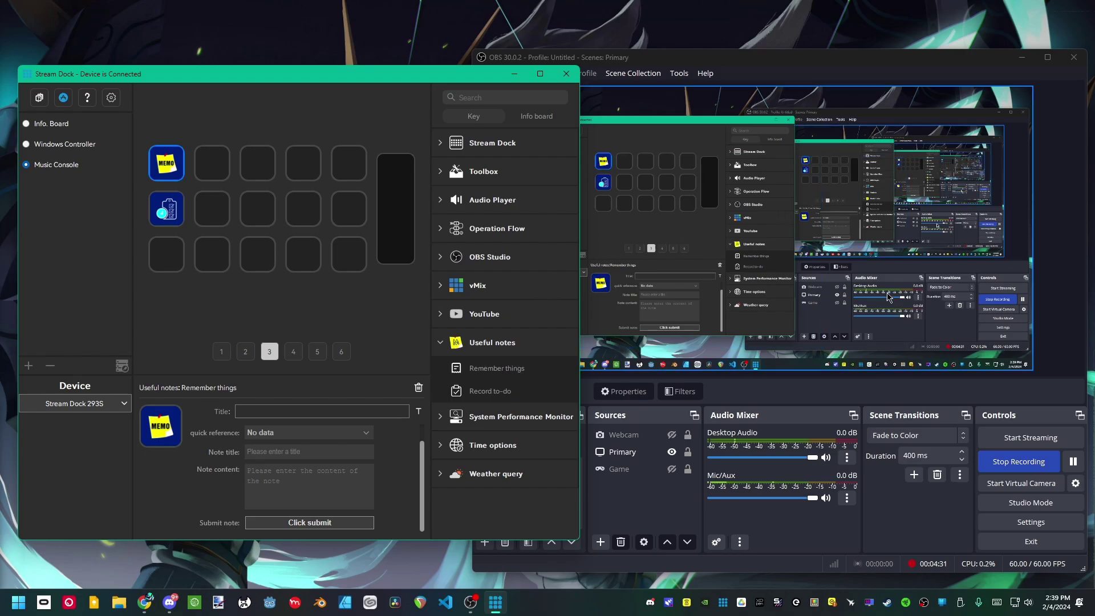
Minimize OBS and add a System Performance Monitor CPU usage key in row 3, column 2.
left_click(1021, 57)
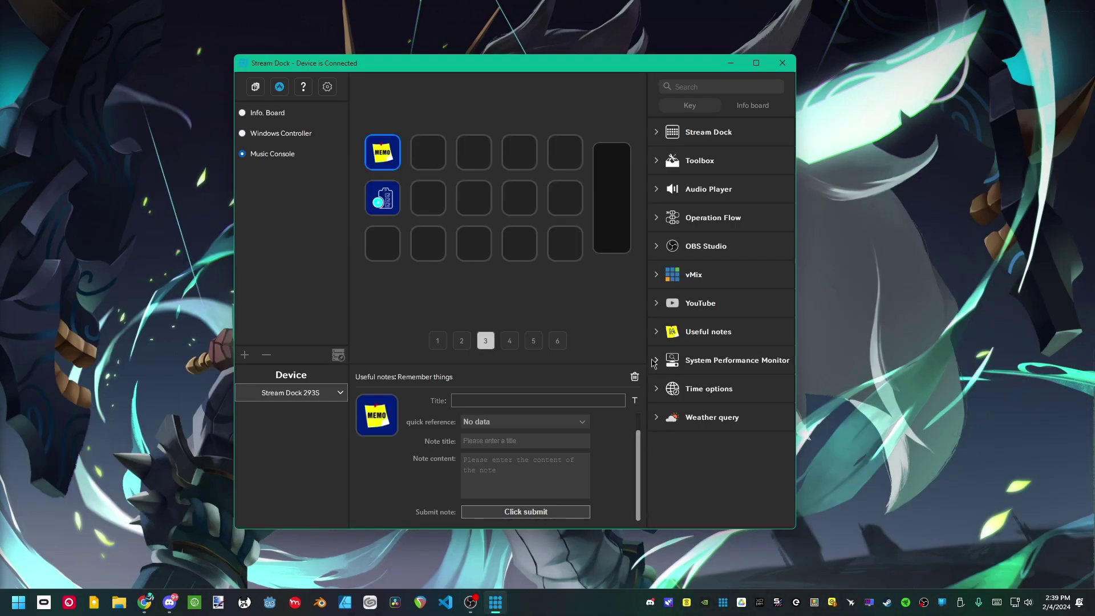
left_click(692, 360)
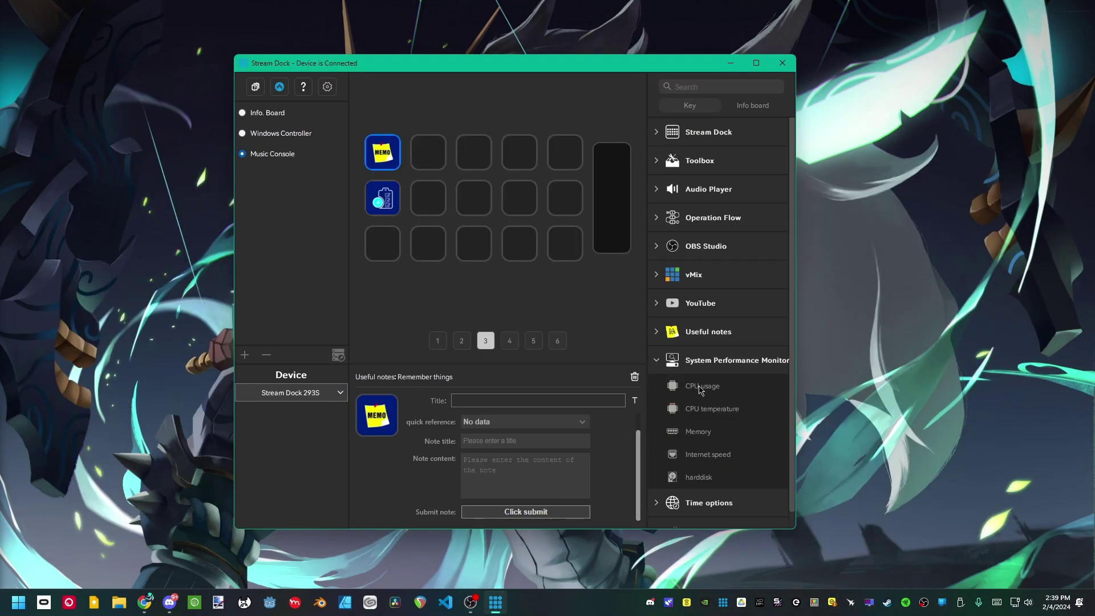
left_click_drag(701, 389, 429, 244)
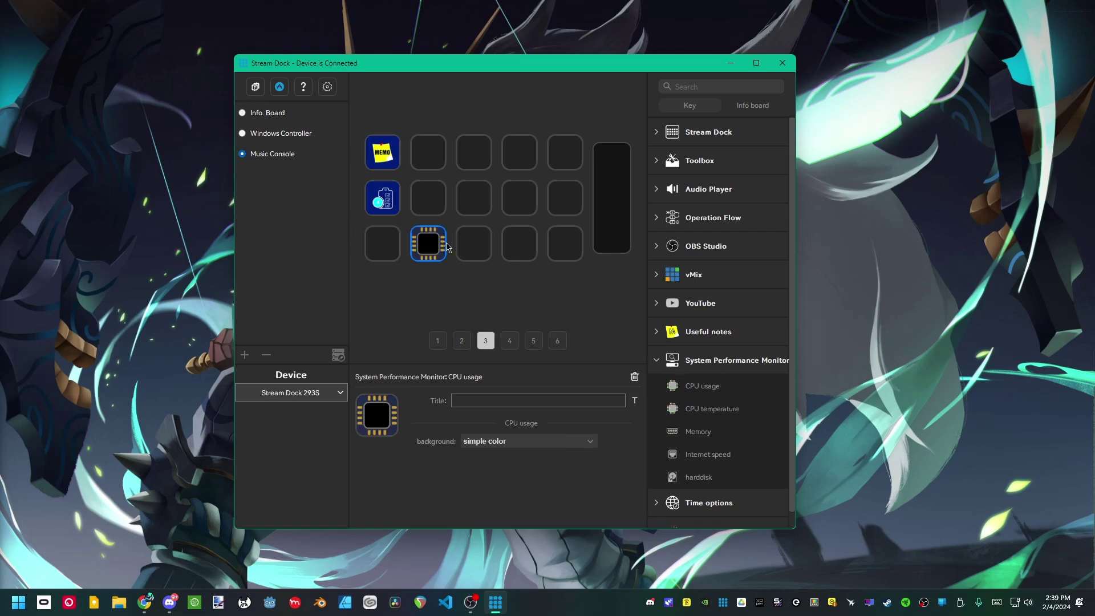
left_click_drag(447, 246, 599, 168)
Review the CPU, hard disk, memory and internet speed keys on Info. Board page 5.
left_click(287, 121)
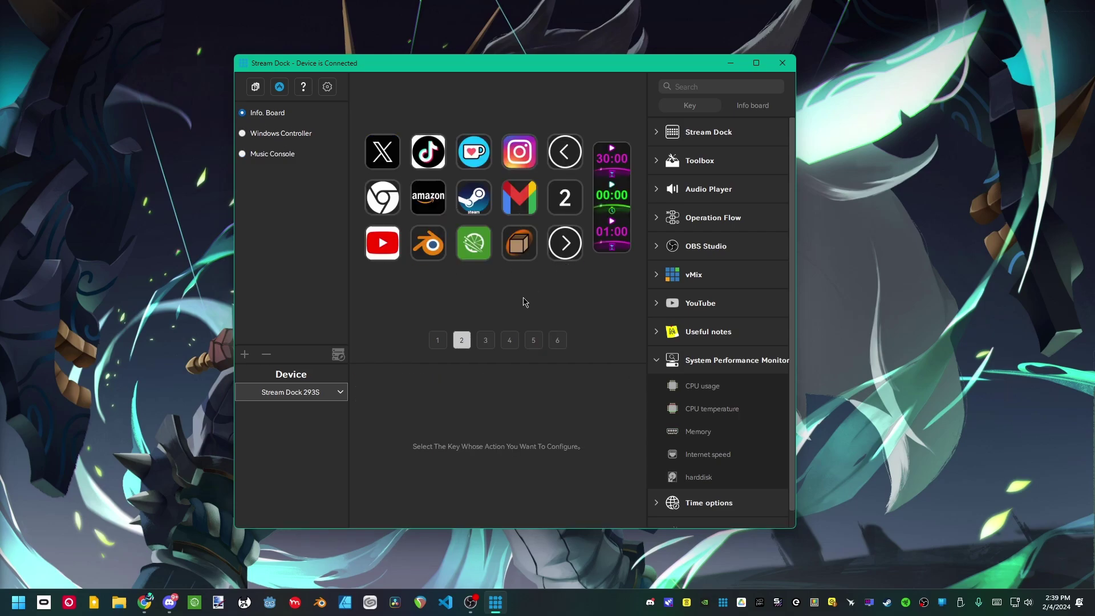
left_click(509, 339)
left_click(533, 340)
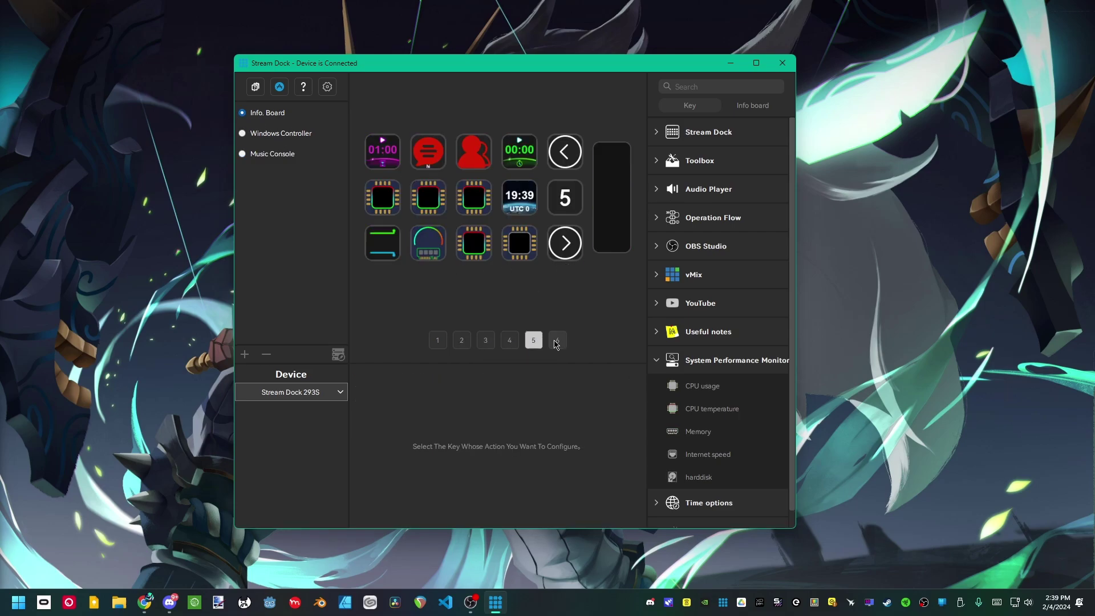
left_click(516, 251)
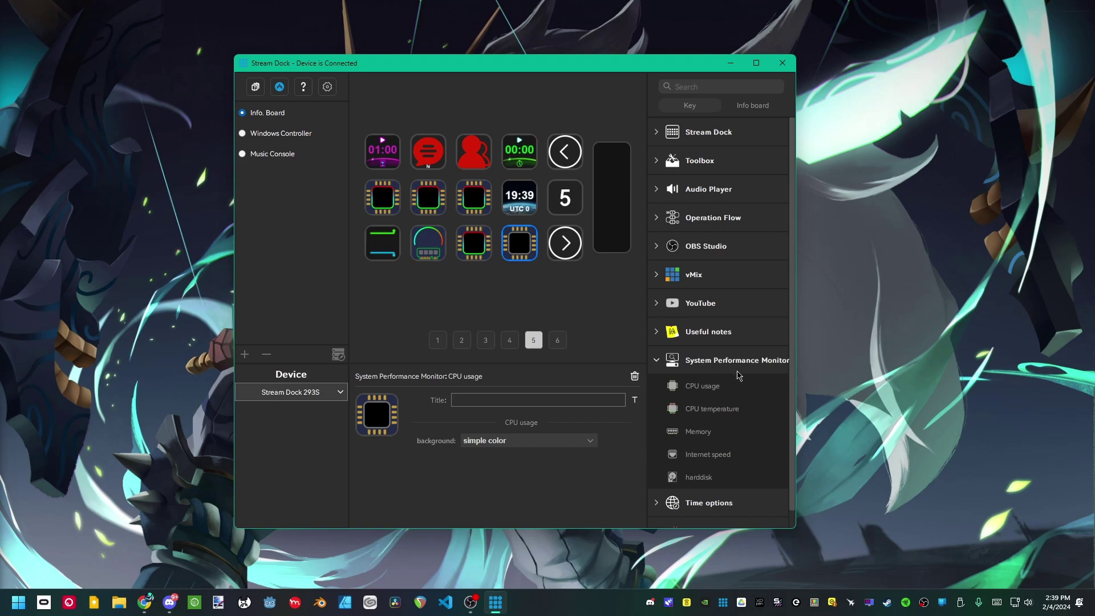
left_click(461, 198)
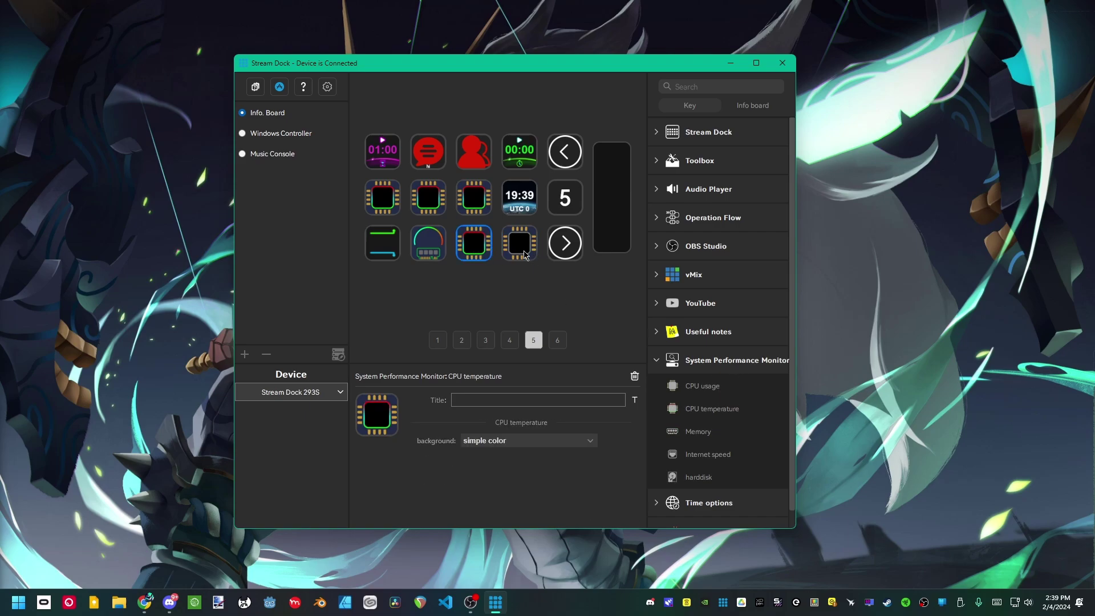
left_click(384, 200)
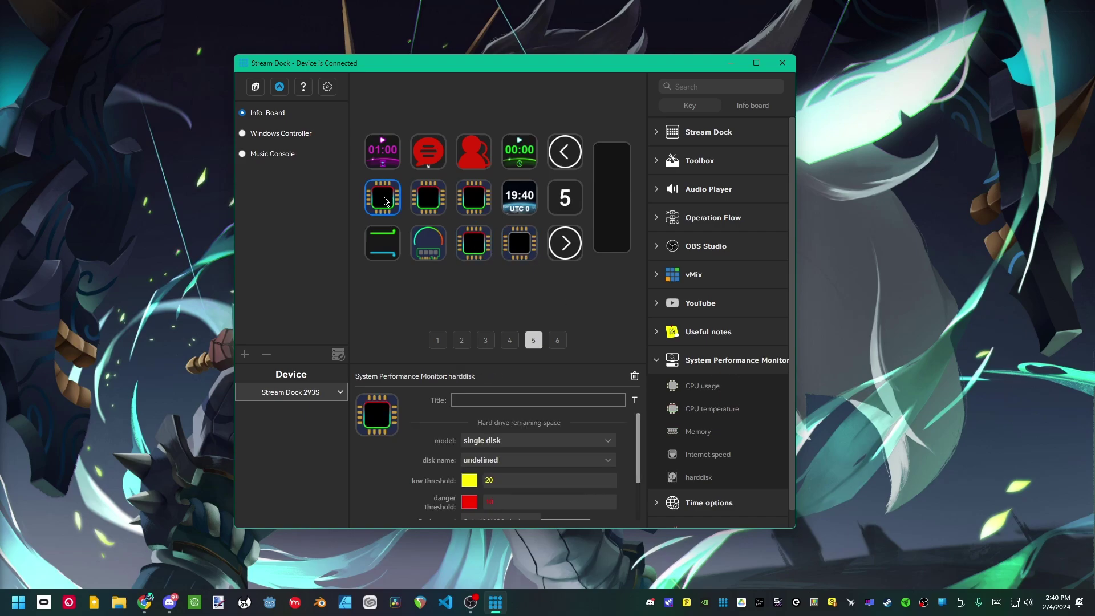
left_click(420, 251)
left_click(391, 249)
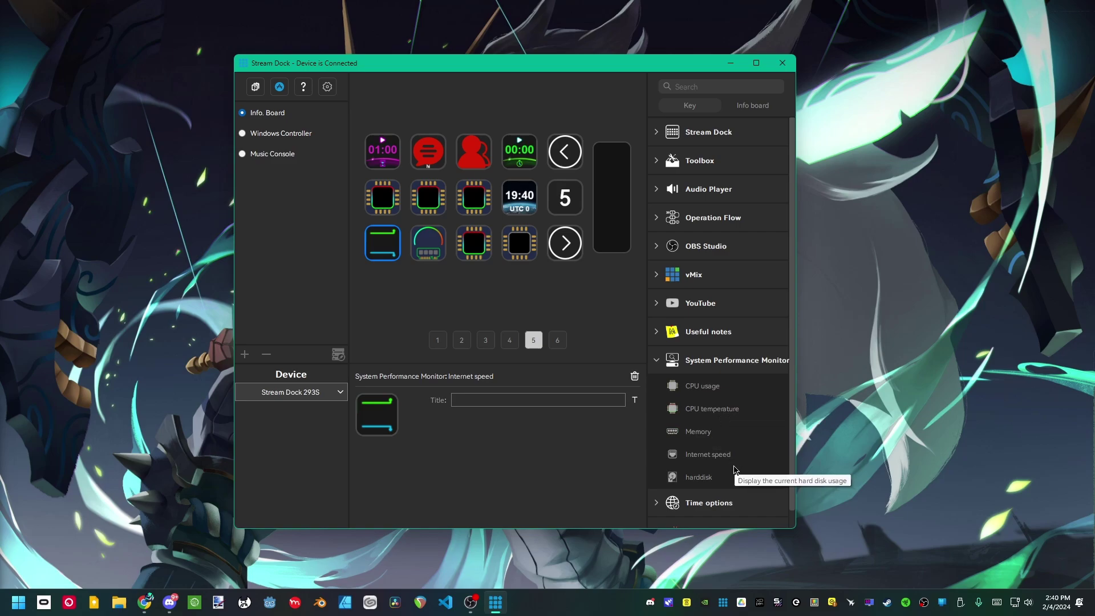
left_click(478, 208)
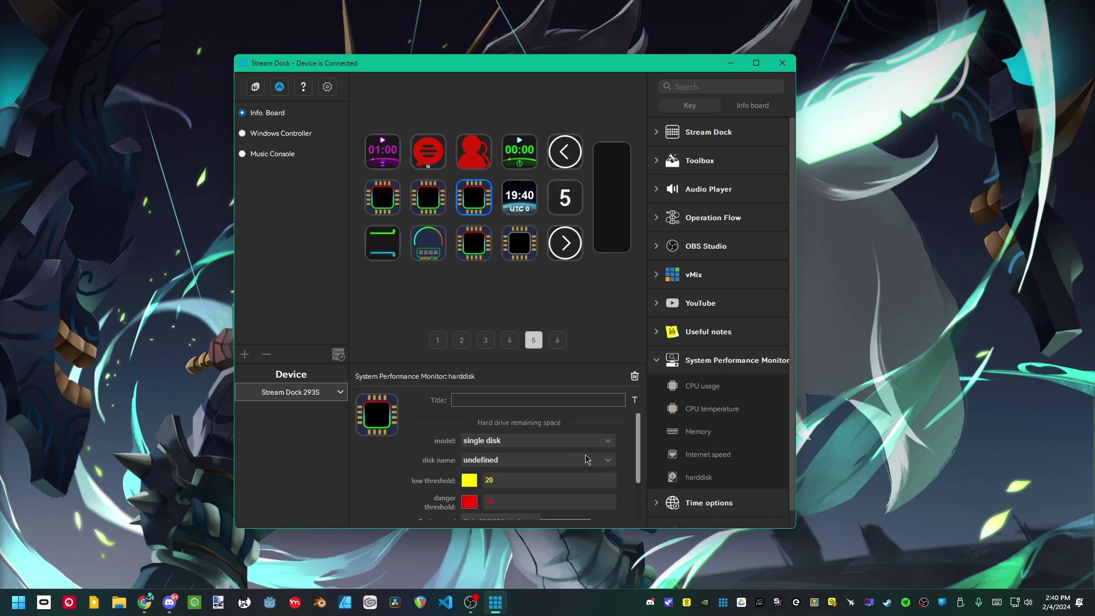
scroll(587, 459, "down", 1)
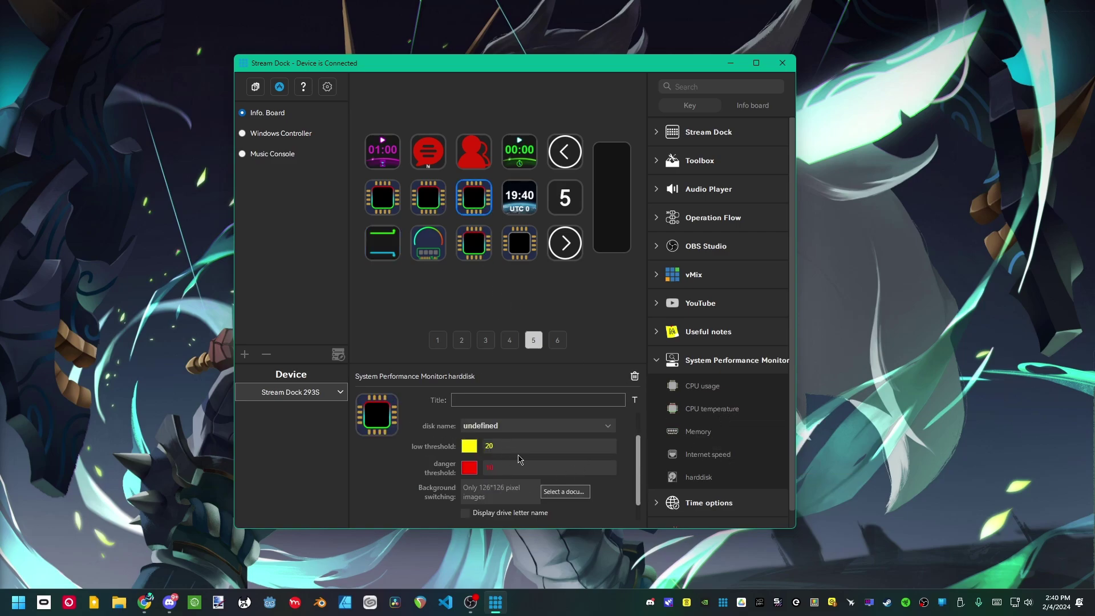
scroll(518, 452, "down", 1)
scroll(562, 484, "up", 2)
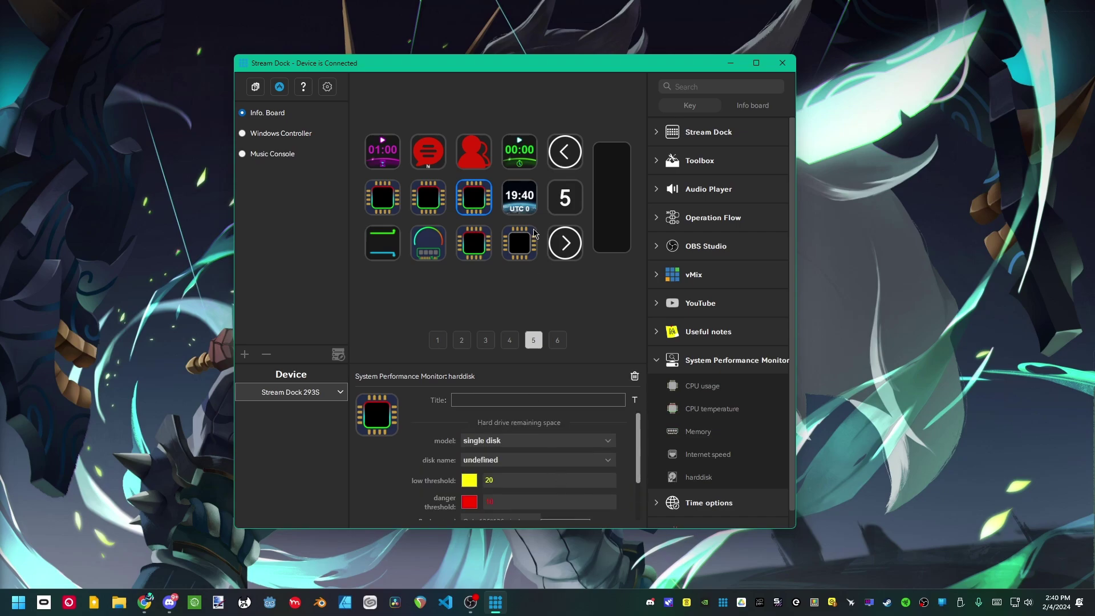
Place a GMT universal time key labelled by time zone in row 2, and a timer key in row 3.
left_click(656, 392)
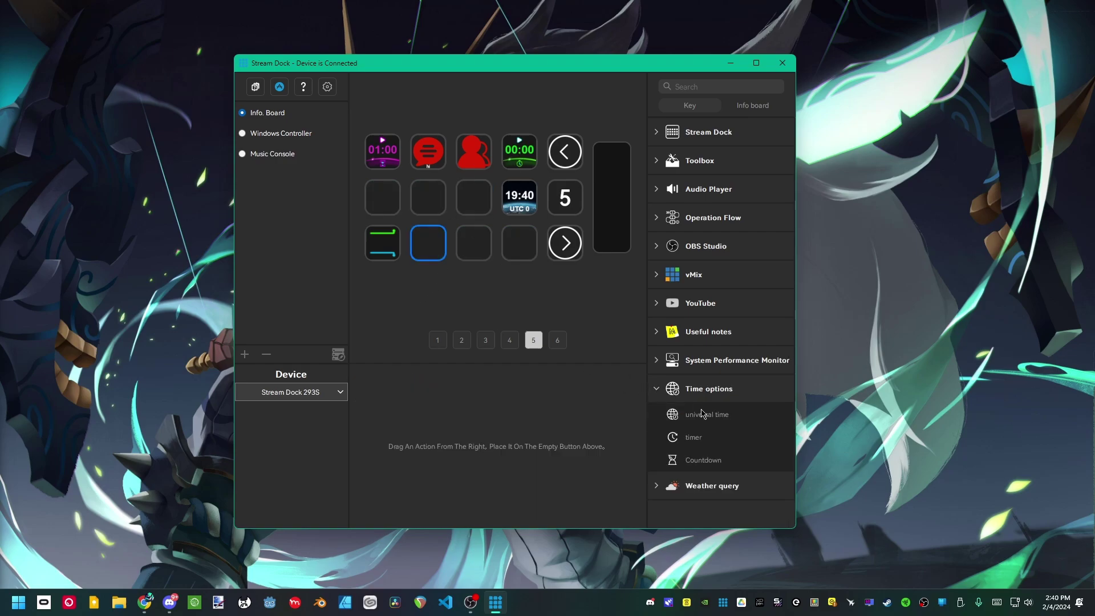
left_click_drag(702, 414, 428, 197)
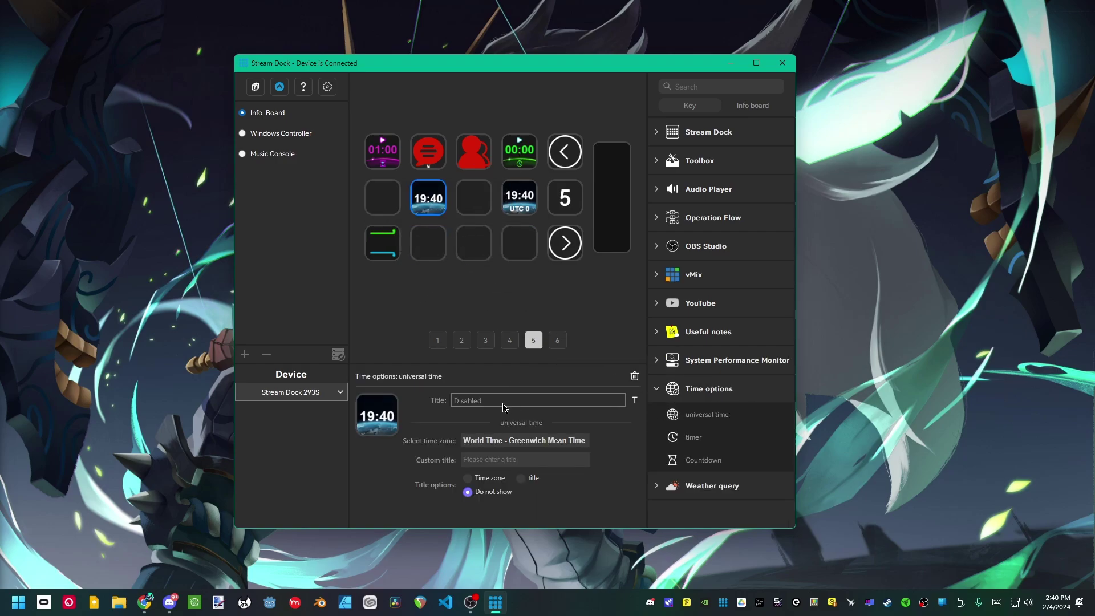
left_click(557, 446)
scroll(557, 422, "down", 1)
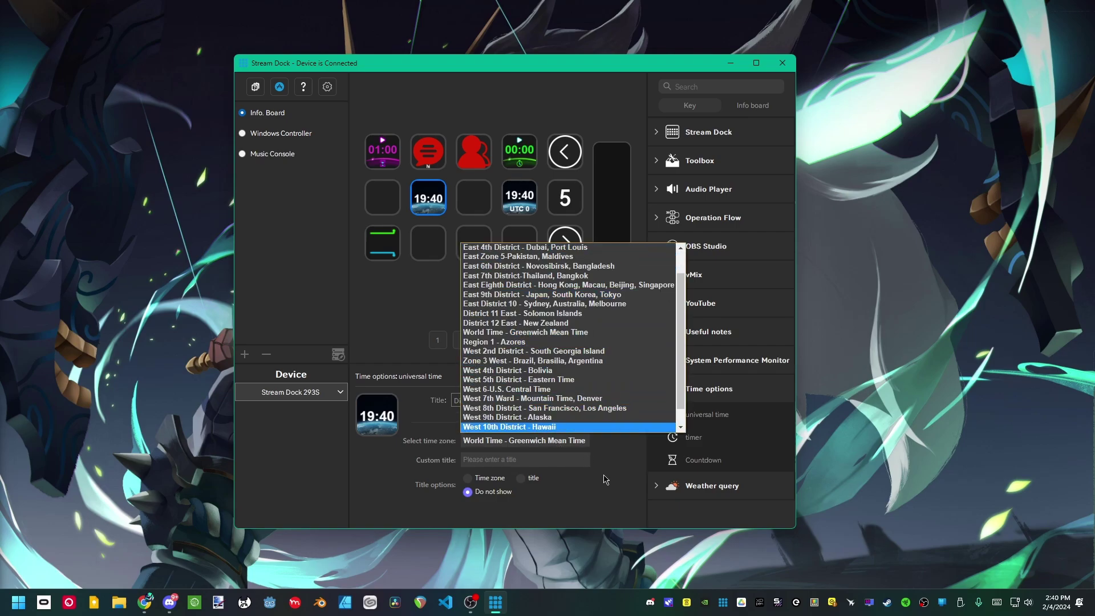
left_click(556, 423)
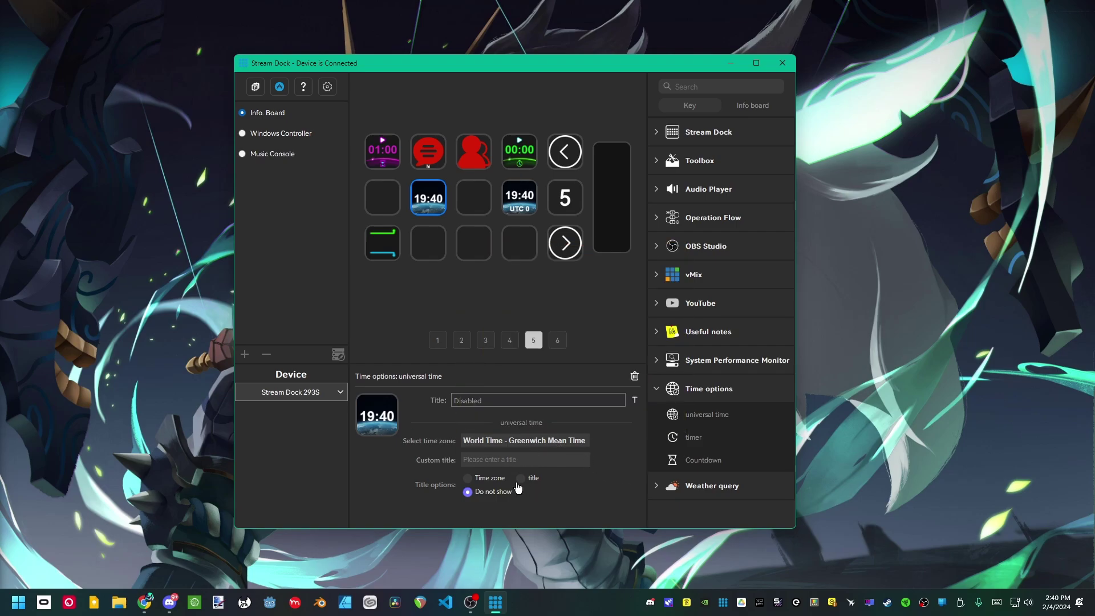
left_click(468, 478)
left_click(527, 482)
left_click(468, 479)
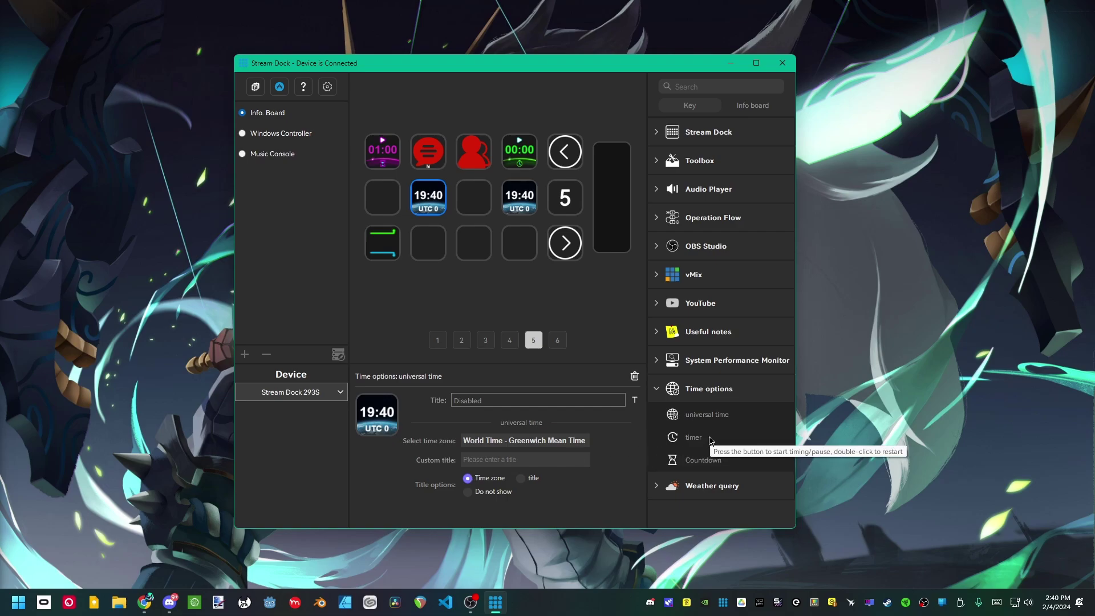
left_click_drag(709, 439, 475, 242)
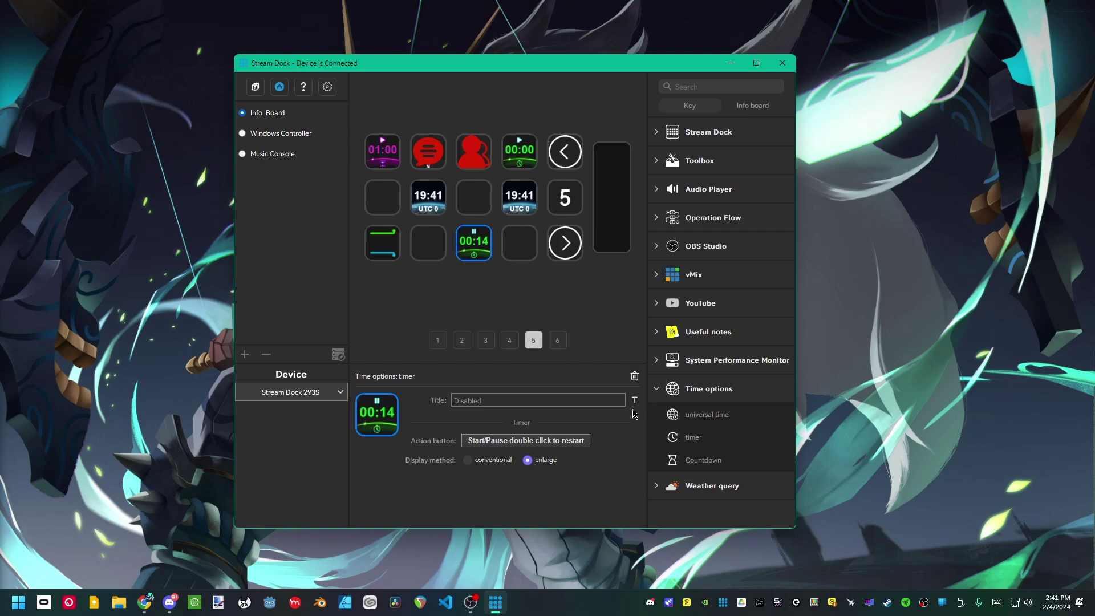
Add a countdown key at row 3, column 4 with a customize duration.
left_click_drag(699, 466, 516, 239)
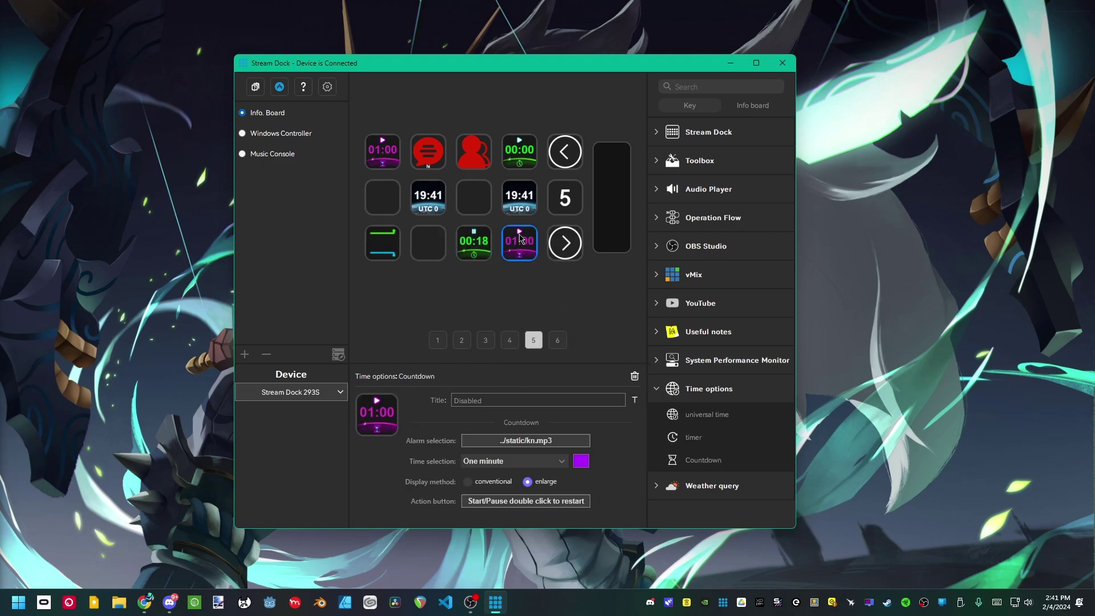
left_click(513, 465)
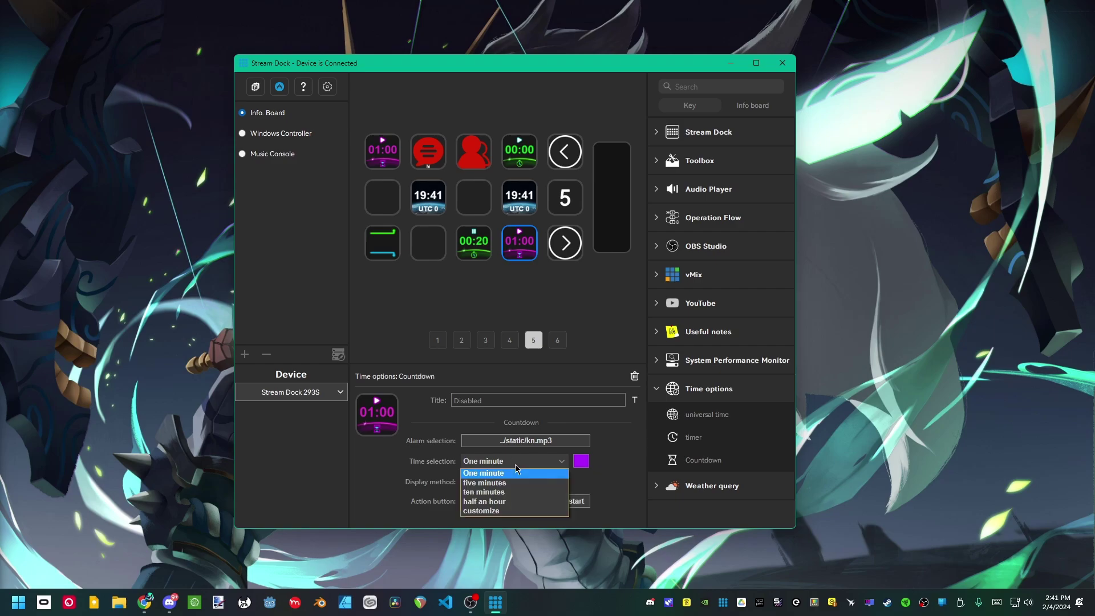
left_click(515, 512)
left_click(527, 465)
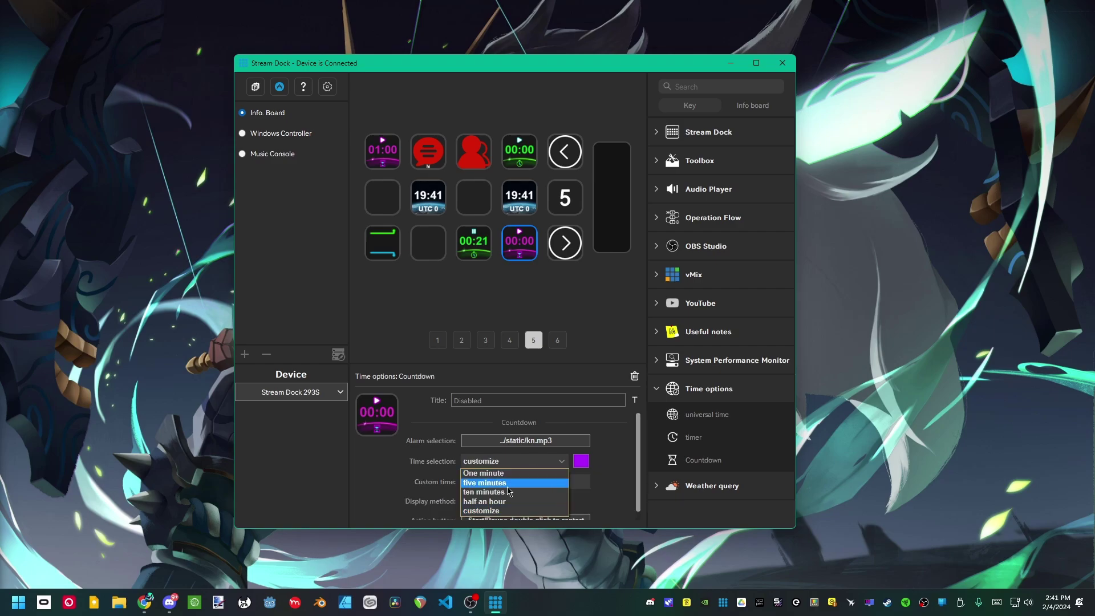
left_click(620, 473)
left_click(527, 464)
left_click(626, 465)
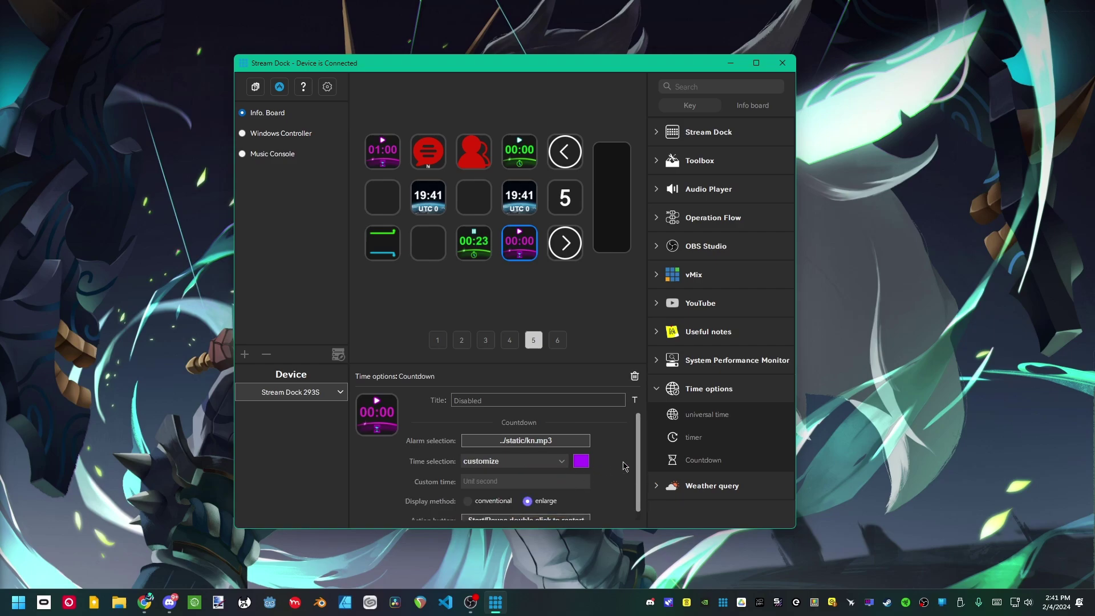
scroll(558, 463, "down", 1)
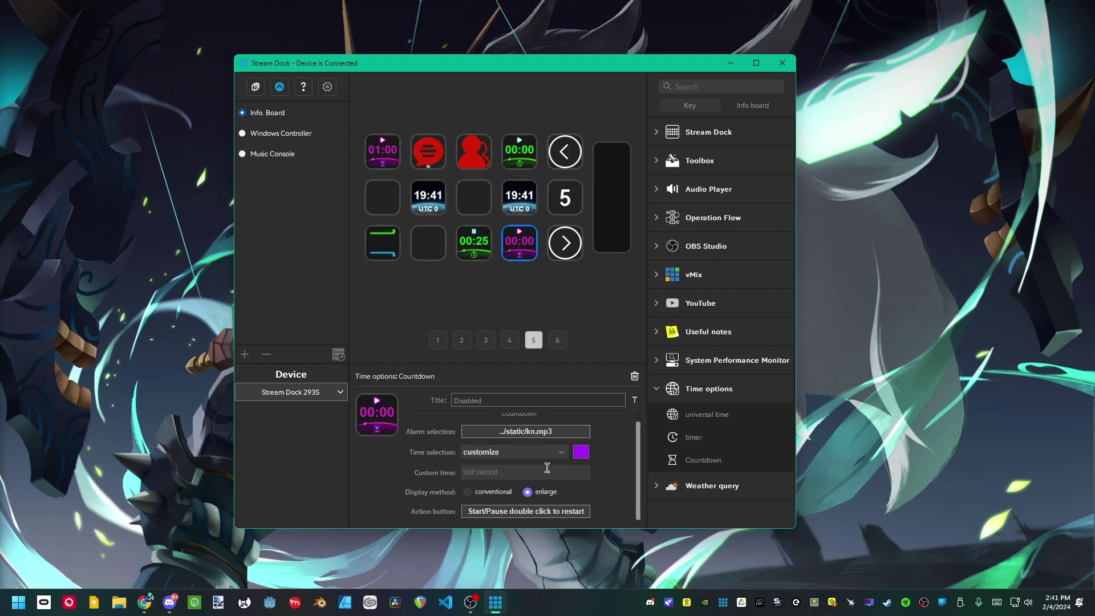
Delete the timer and countdown keys from the third row and list the weather query actions.
left_click(479, 253)
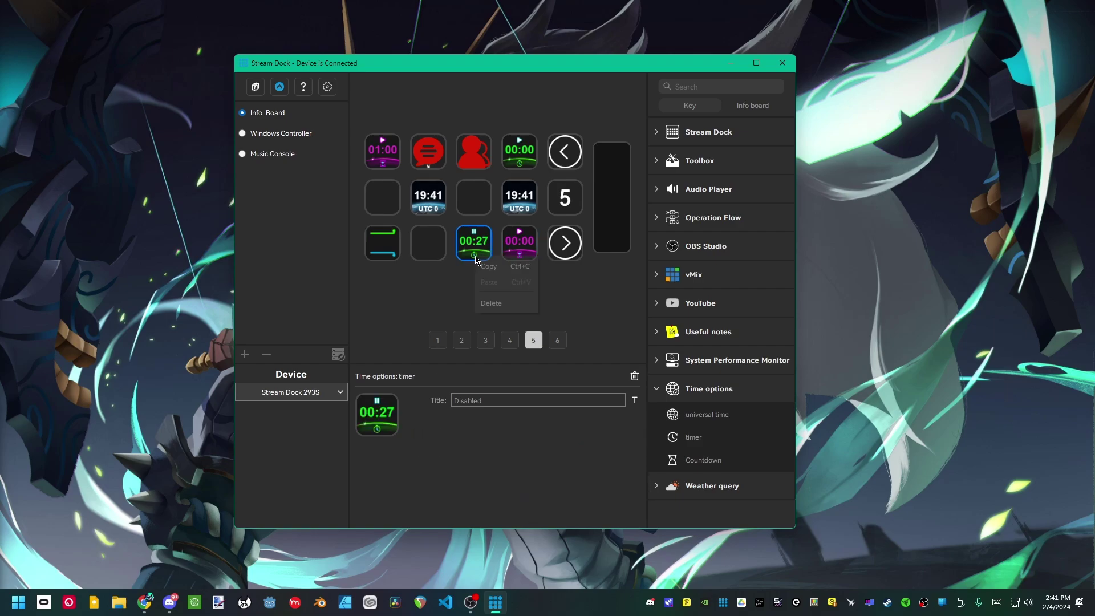
right_click(476, 254)
left_click(507, 302)
right_click(517, 249)
left_click(549, 295)
left_click(656, 419)
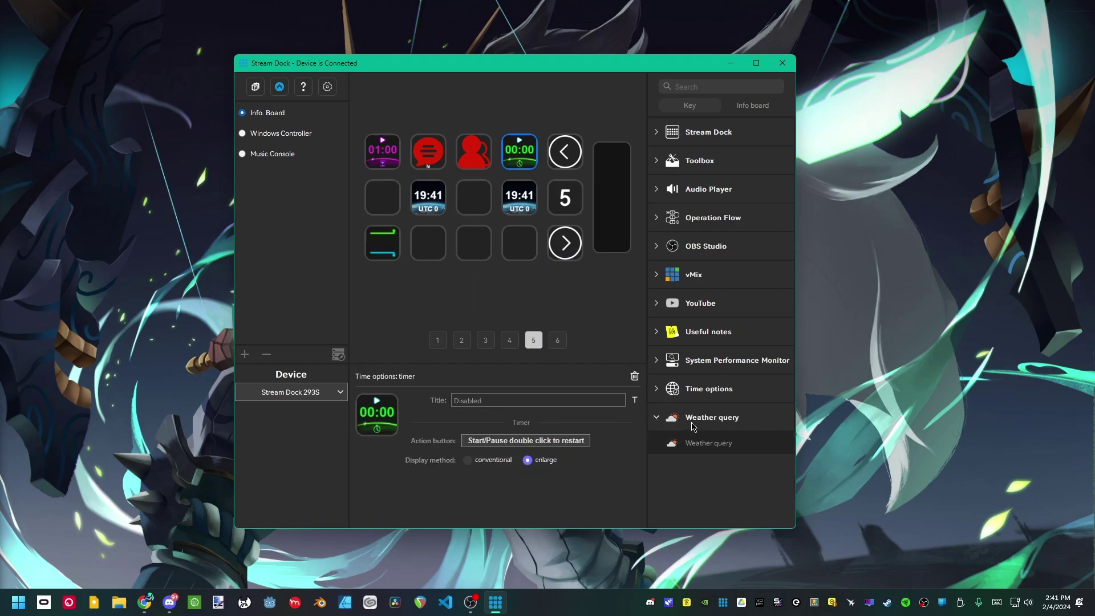
Add a New York weather query key in row 3, keeping the Simple and modern theme.
left_click_drag(713, 447, 474, 244)
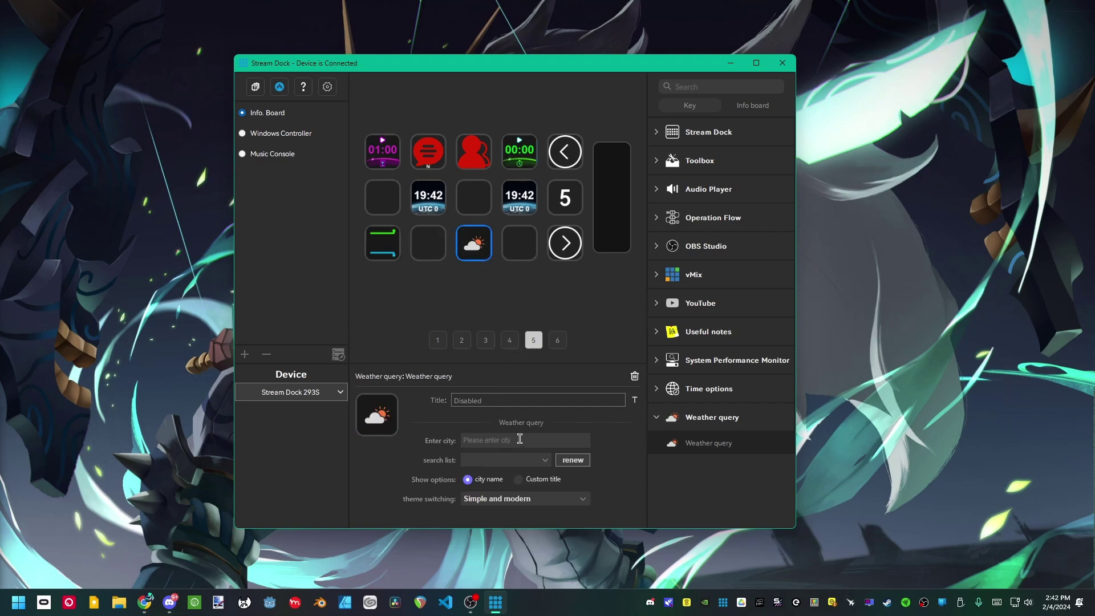
type("new york")
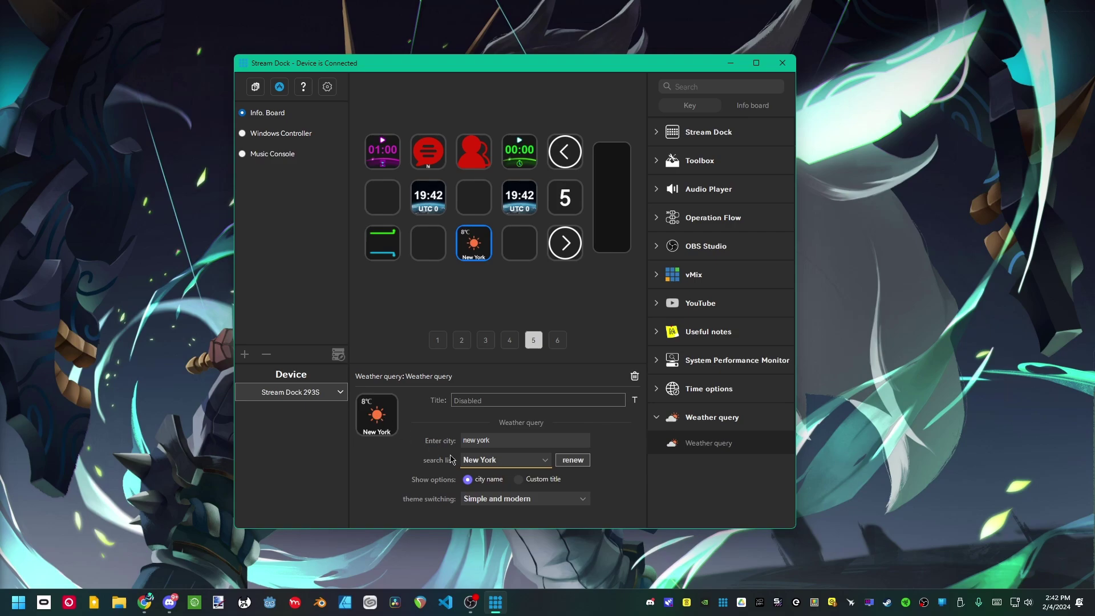
left_click(583, 500)
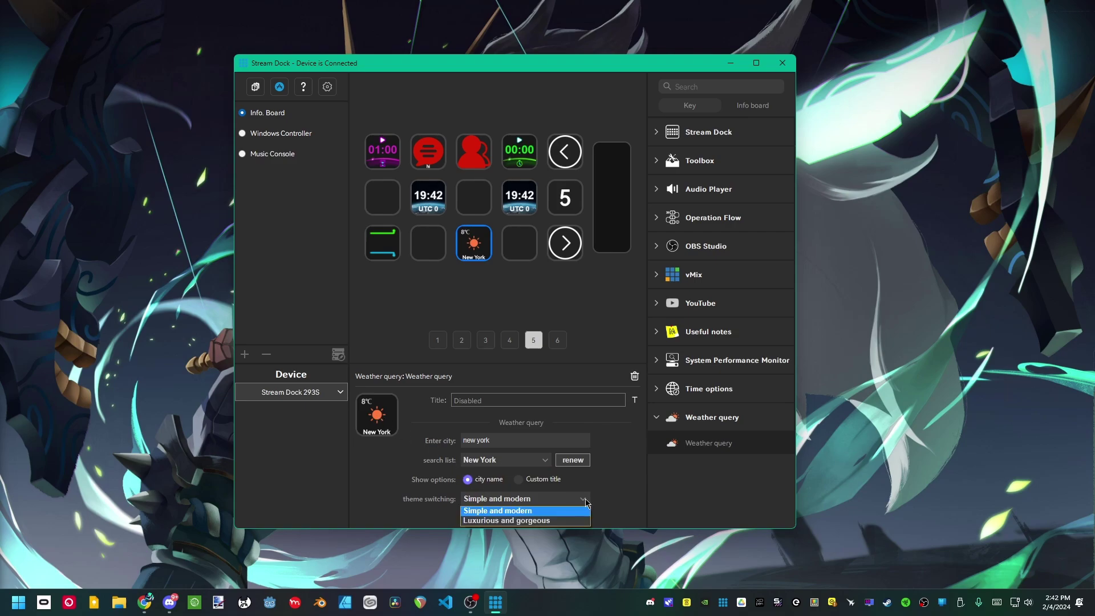
left_click(543, 521)
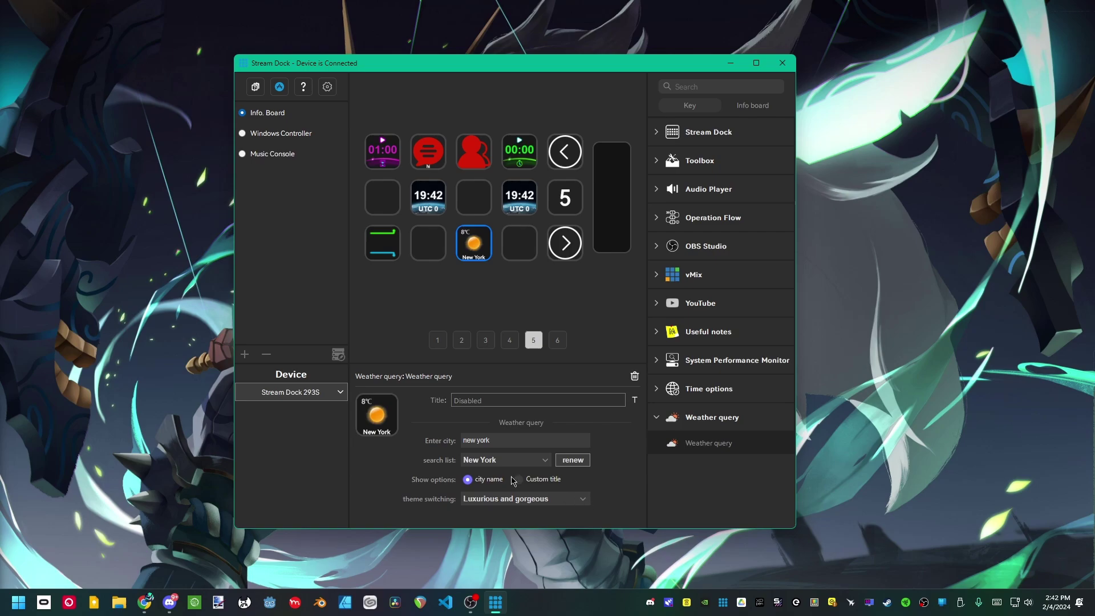
left_click(583, 499)
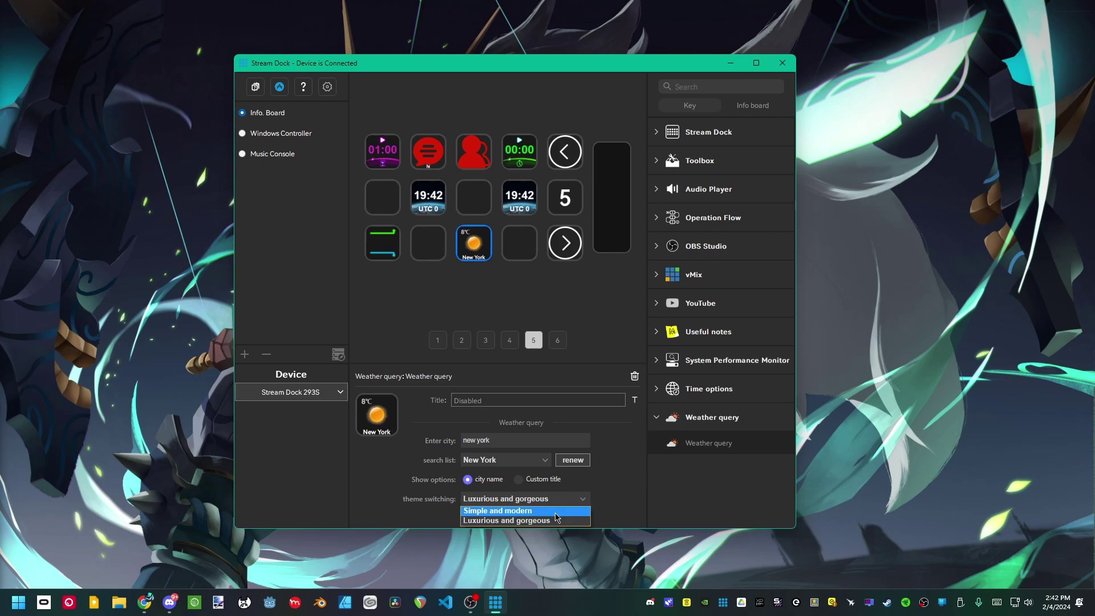
left_click(585, 507)
left_click(585, 506)
left_click(508, 475)
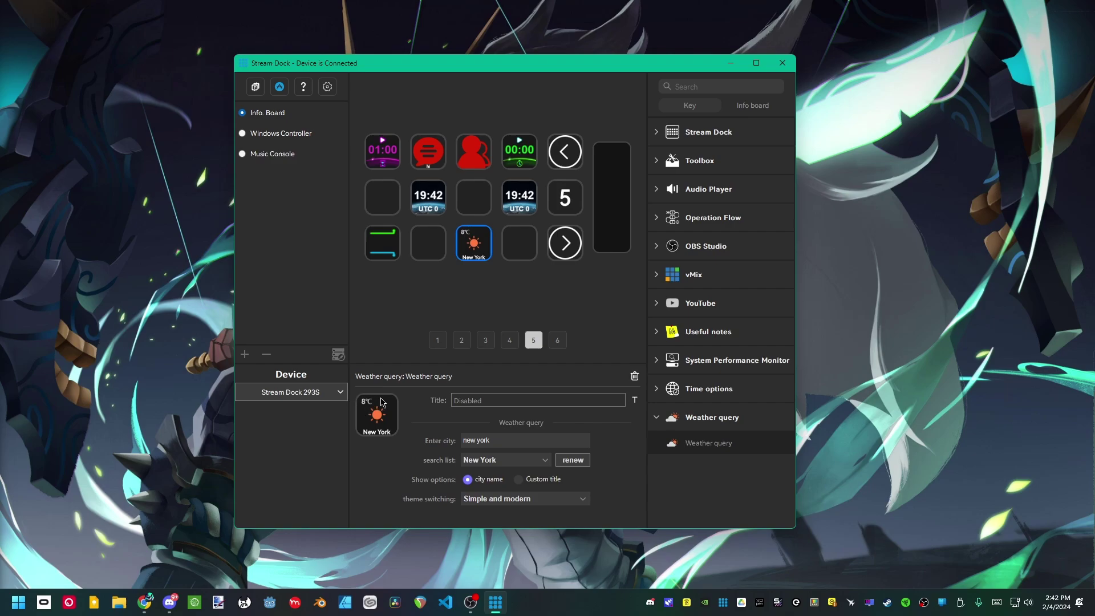
Delete the New York weather key and go to Music Console's empty key page 4.
key("Delete")
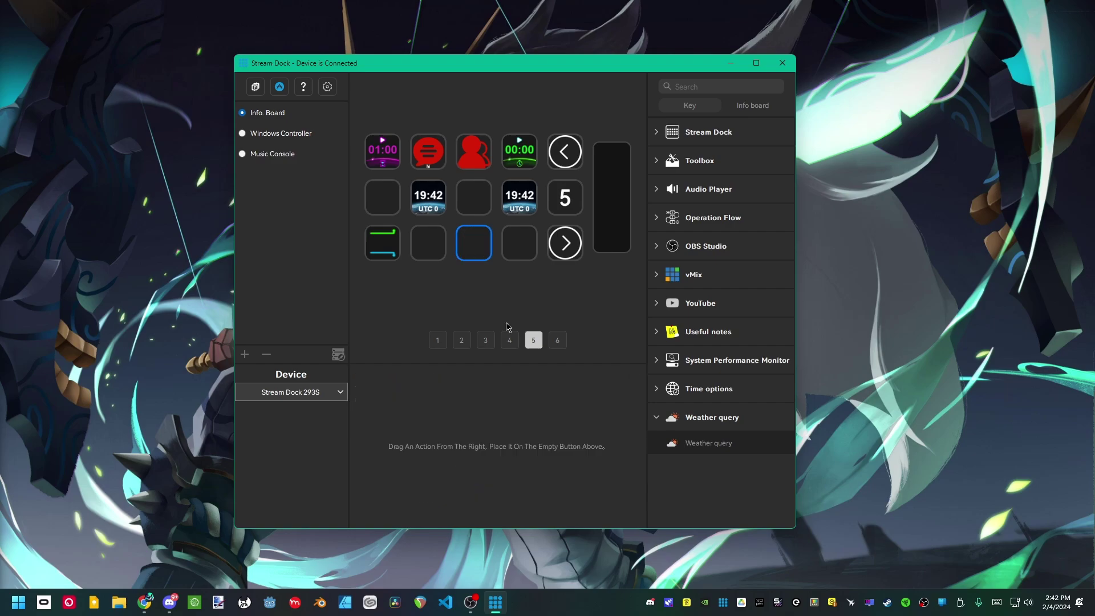
left_click(756, 109)
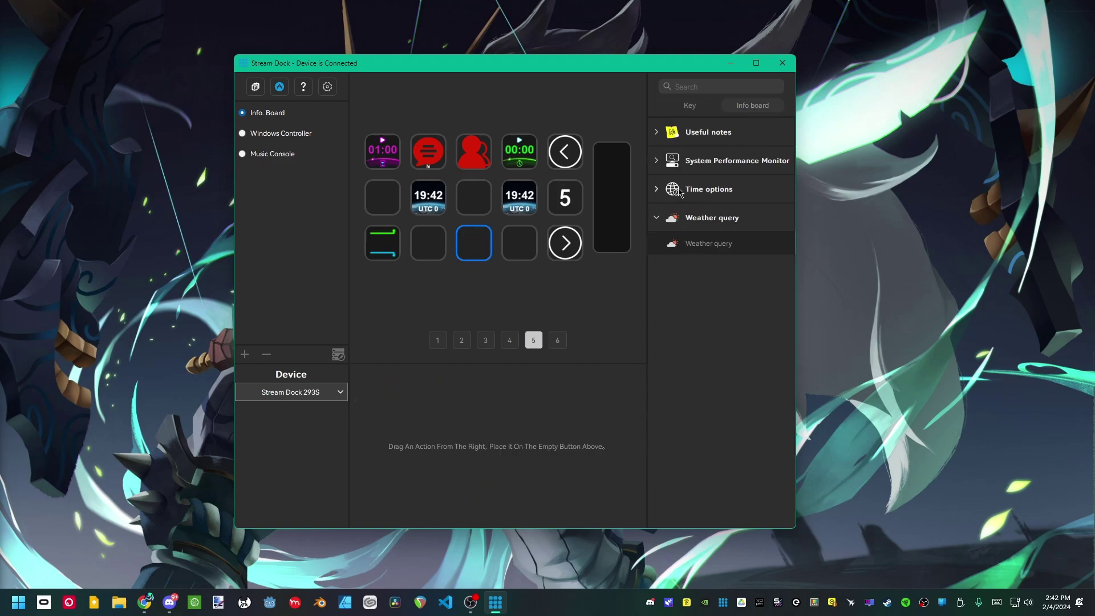
left_click(555, 344)
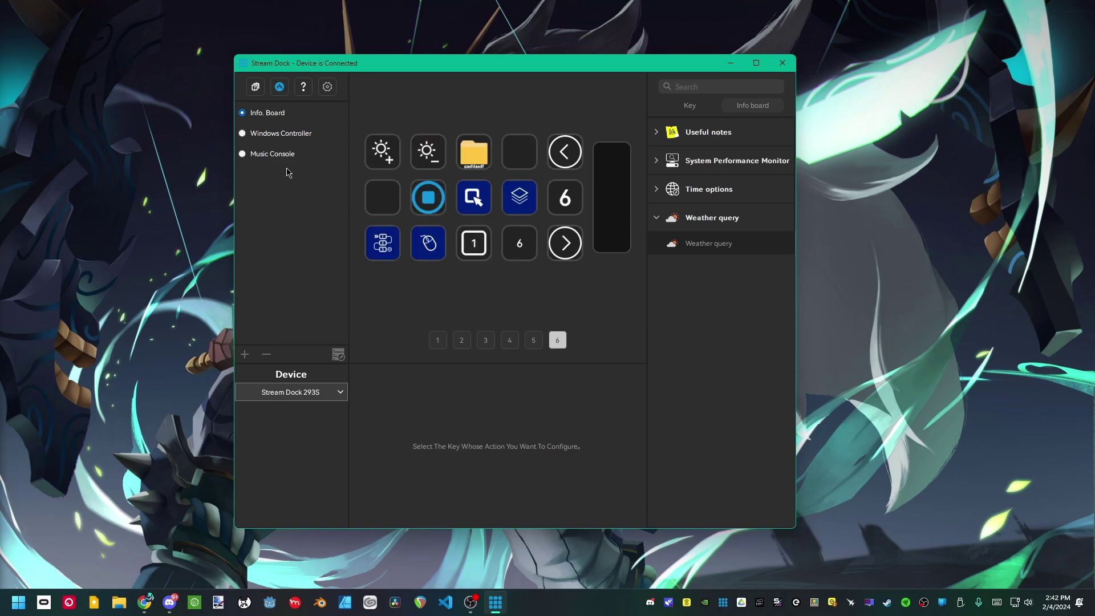
left_click(275, 155)
left_click(516, 344)
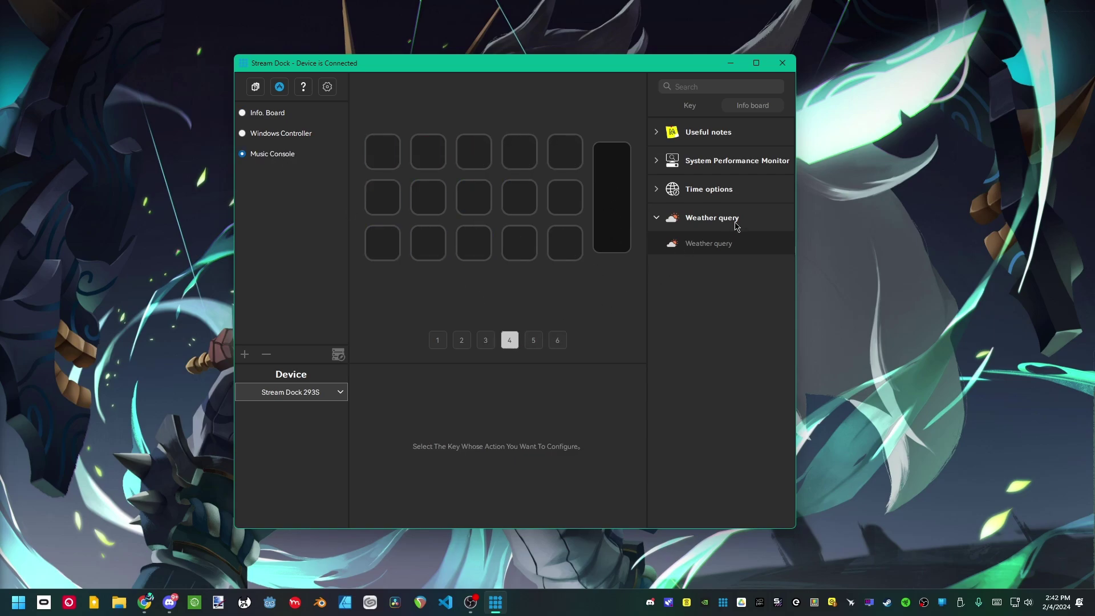
Try CPU usage and CPU temperature on the side display, then remove both.
left_click(656, 161)
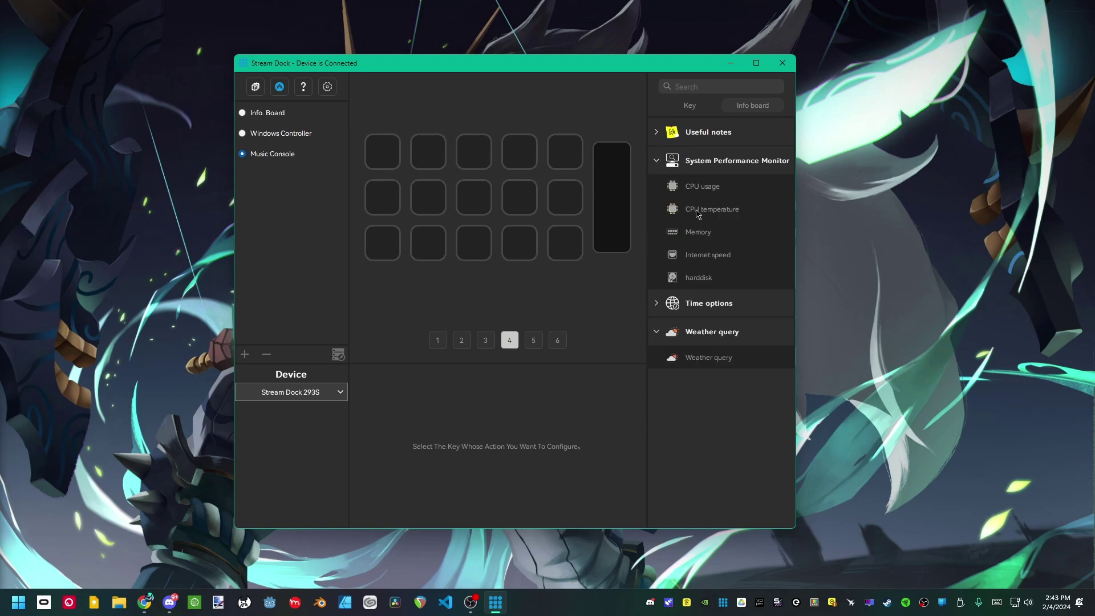
left_click_drag(705, 194, 611, 160)
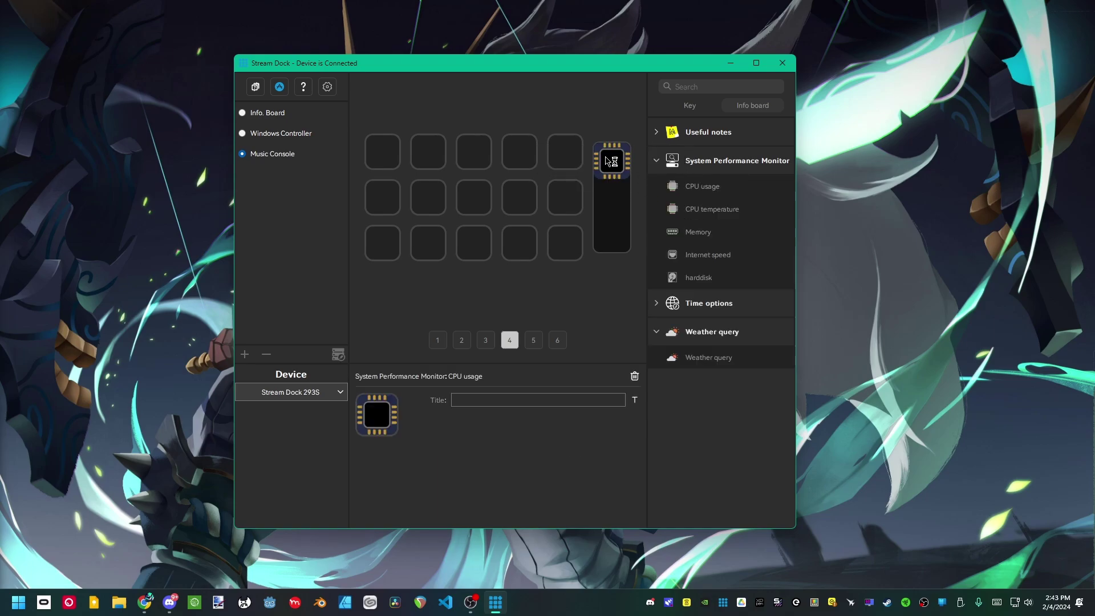
left_click_drag(703, 211, 611, 197)
right_click(616, 199)
left_click(632, 242)
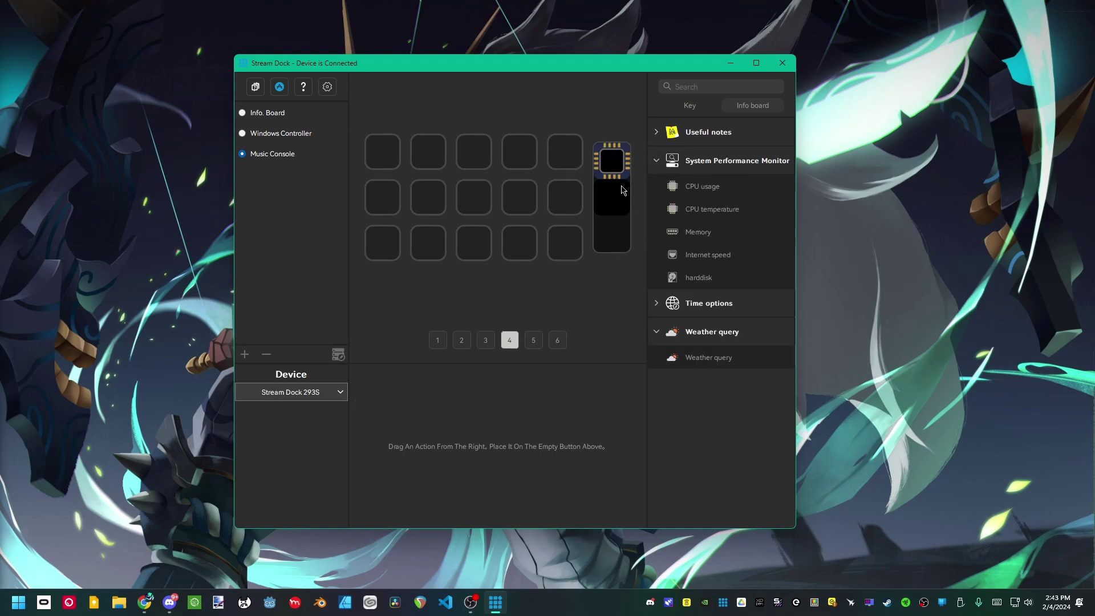
right_click(615, 166)
left_click(630, 205)
Put universal time and a weather query on the side display, discarding a trial countdown.
left_click(681, 307)
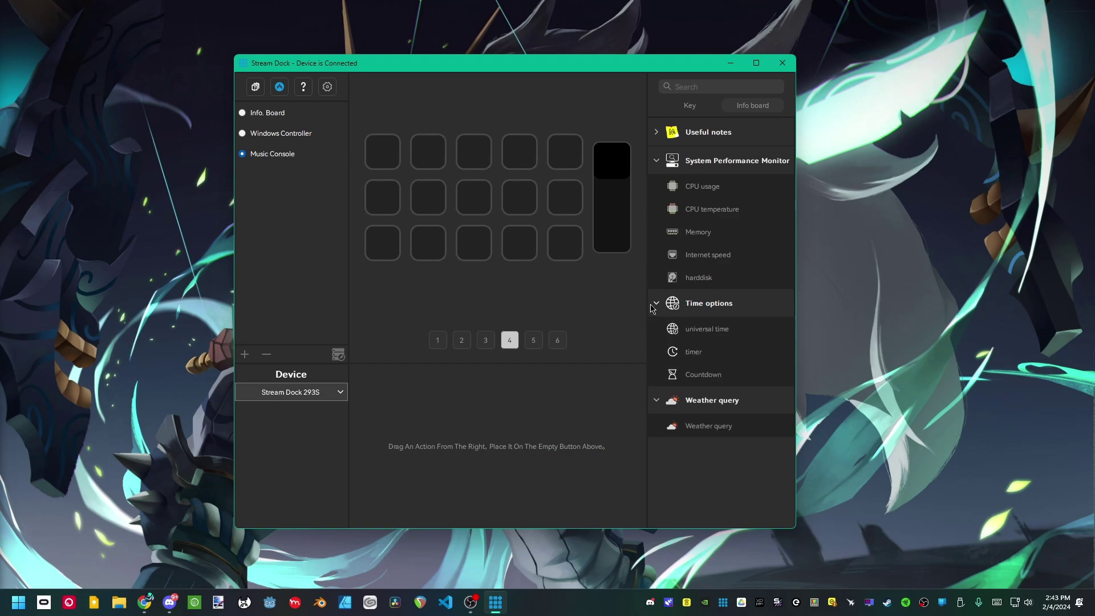
left_click_drag(716, 326, 622, 169)
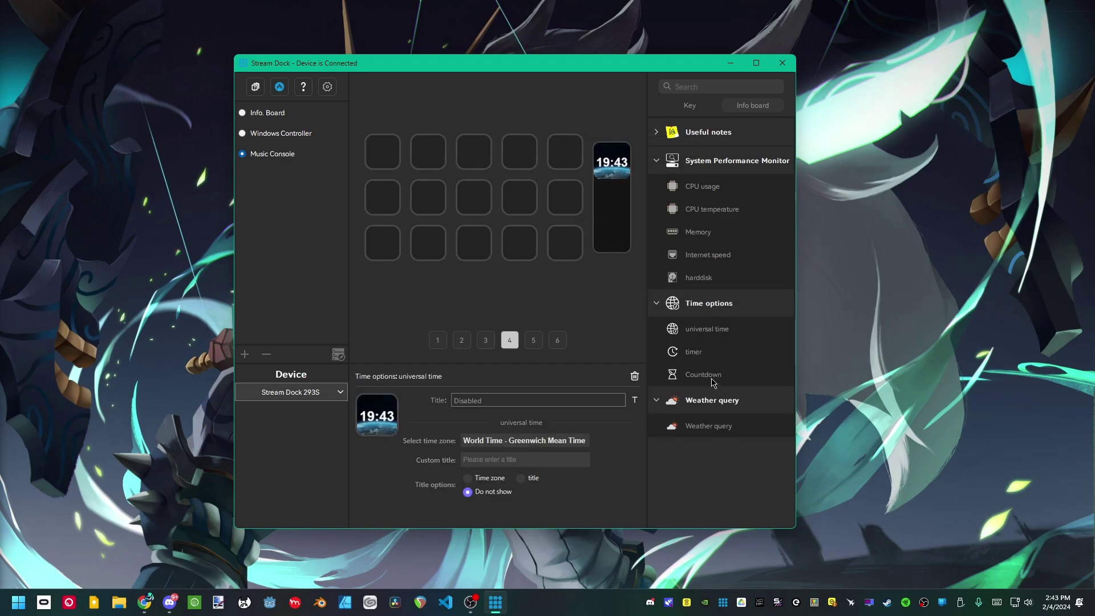
left_click_drag(720, 381, 628, 251)
right_click(612, 235)
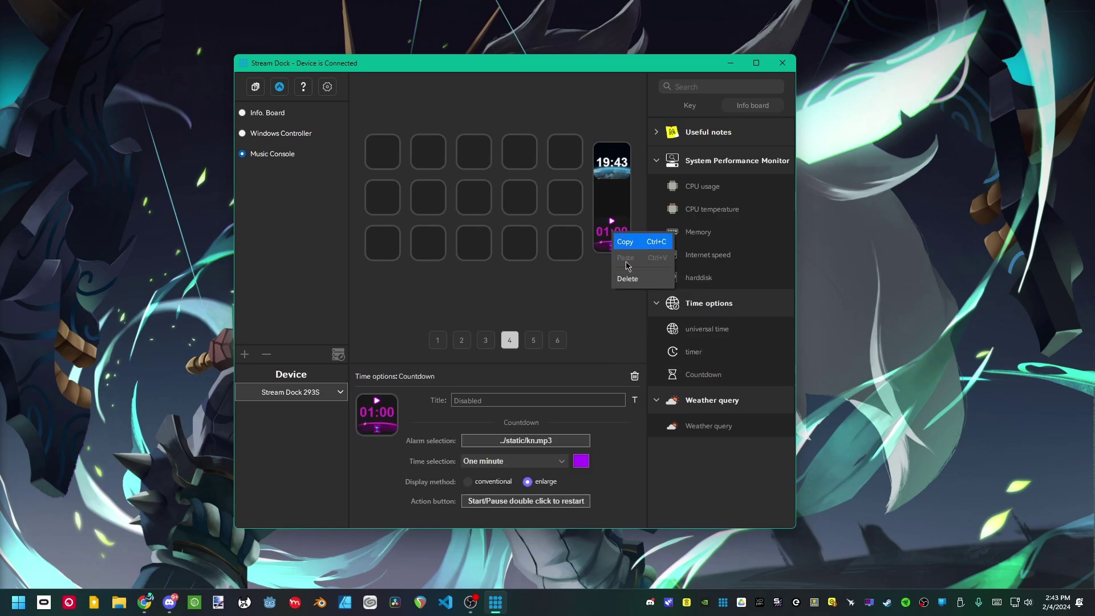
left_click(636, 280)
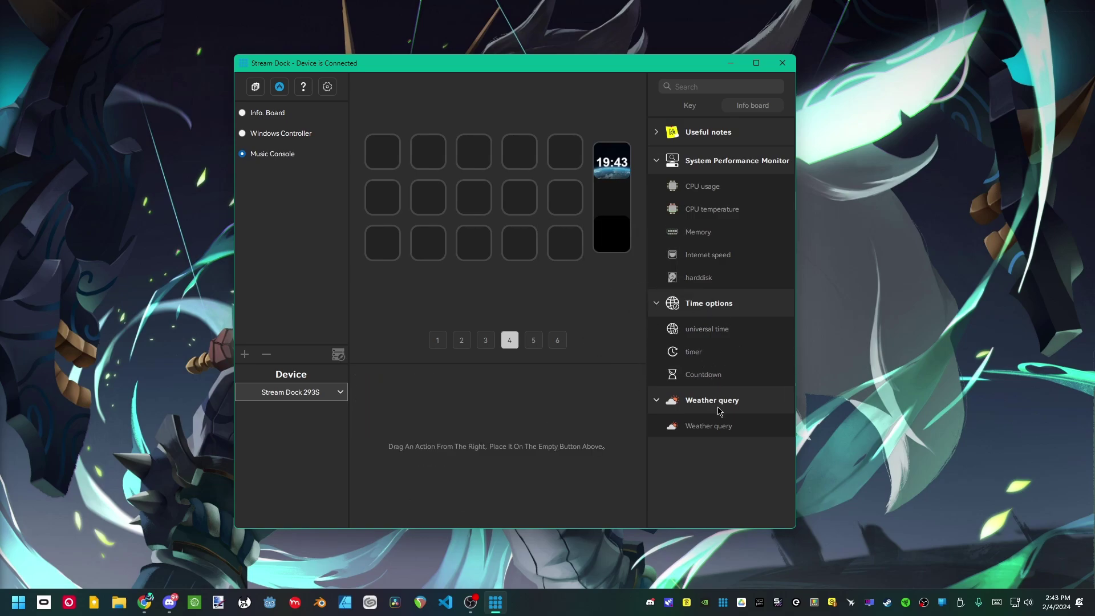
left_click_drag(719, 425, 613, 211)
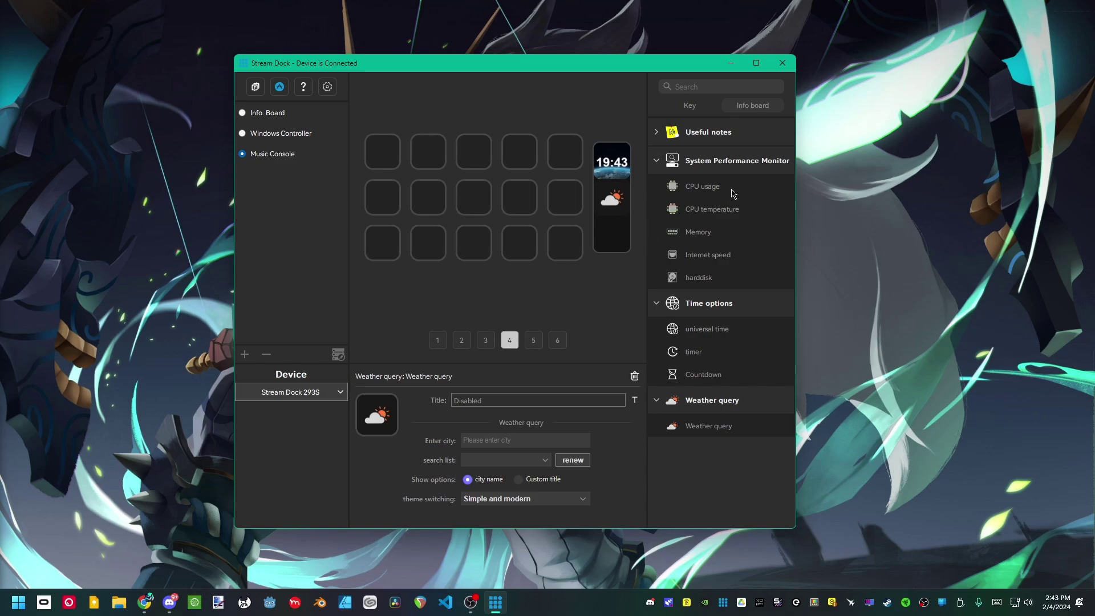
Add a Remember things memo to the third side slot, then return to the Info. Board profile.
left_click(657, 132)
left_click_drag(715, 165, 618, 236)
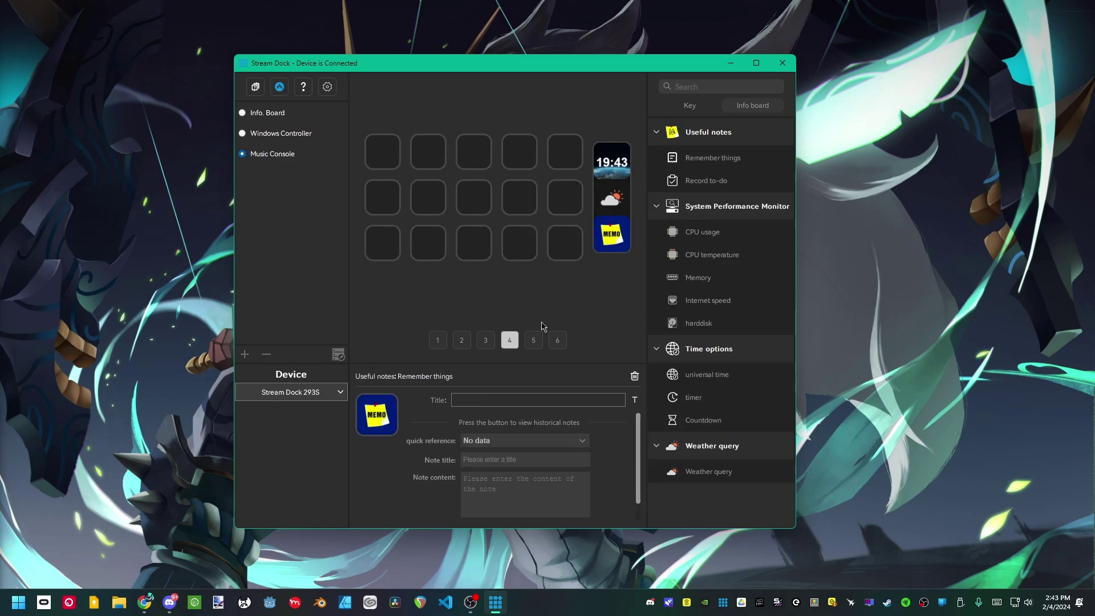
left_click(533, 340)
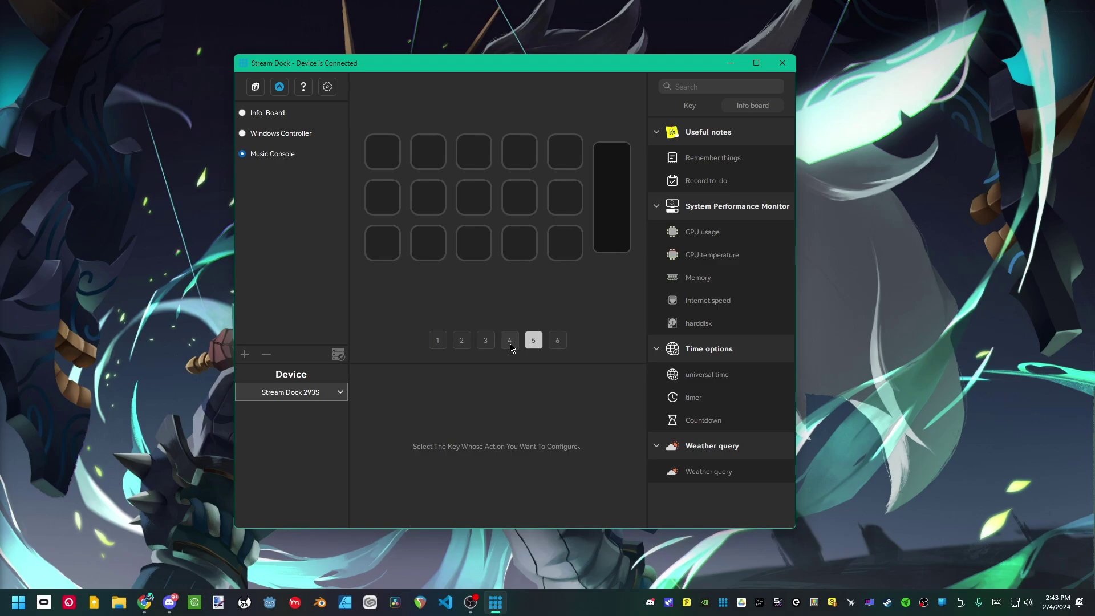
left_click(509, 340)
left_click(437, 340)
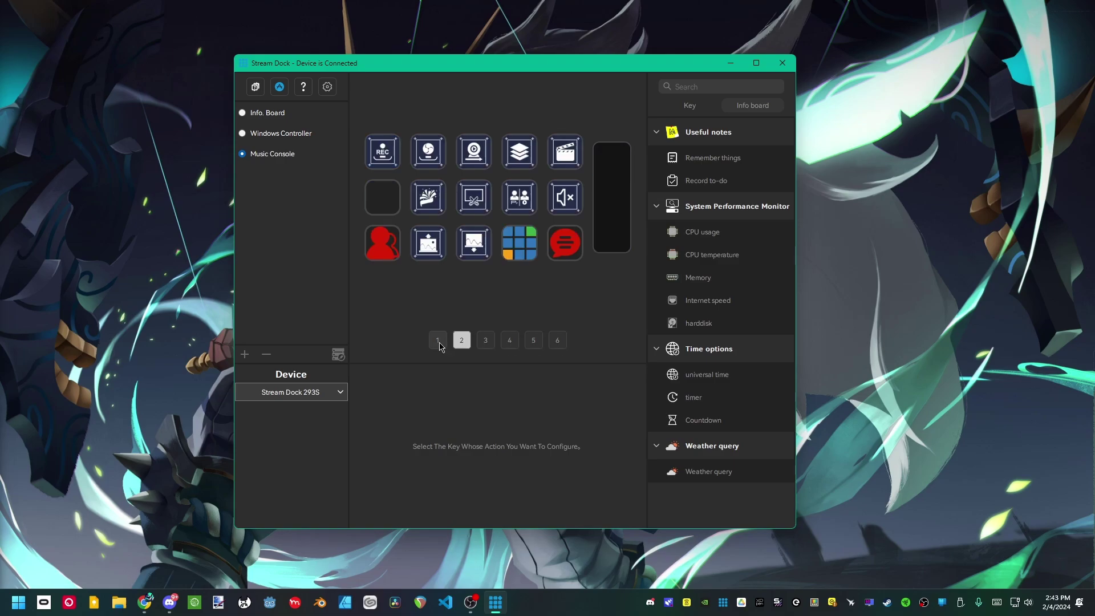
left_click(261, 116)
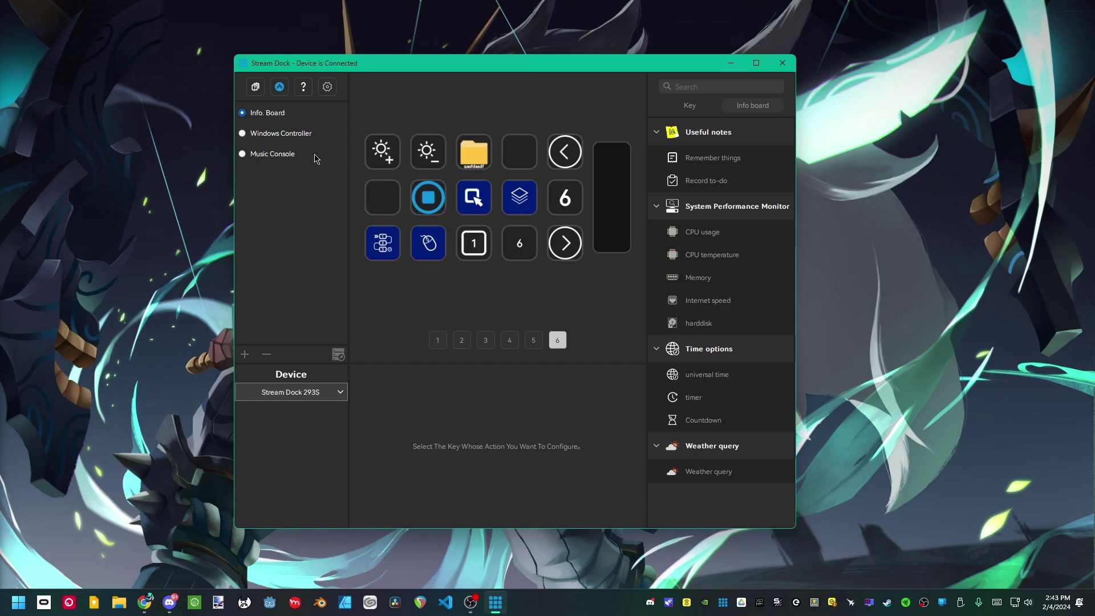
In settings, review the Info. Board, Windows Controller and Music Console scenes and General settings.
left_click(327, 86)
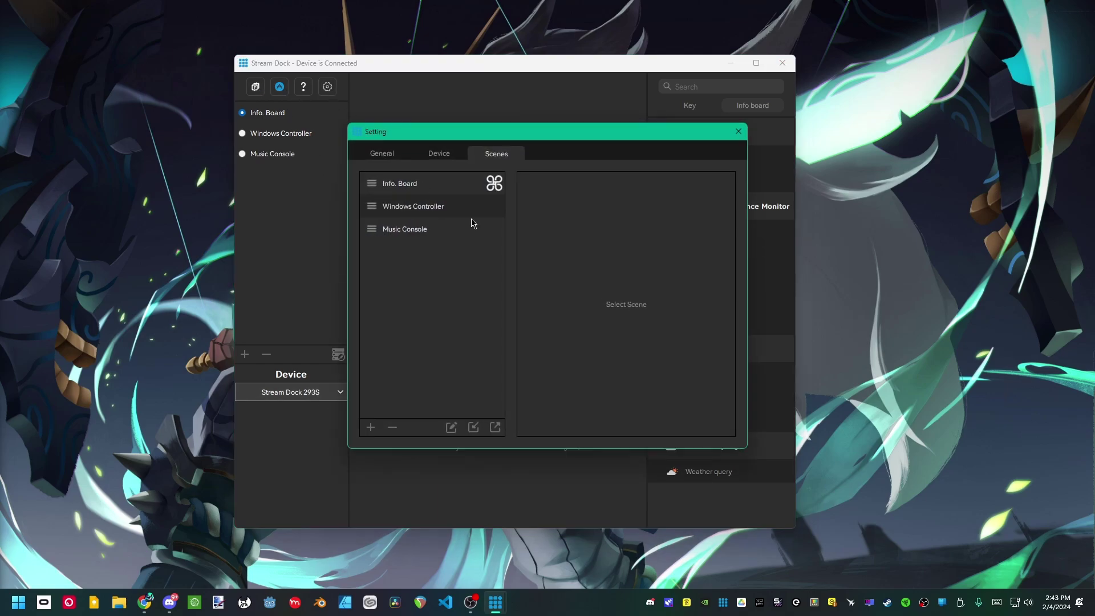
left_click(410, 182)
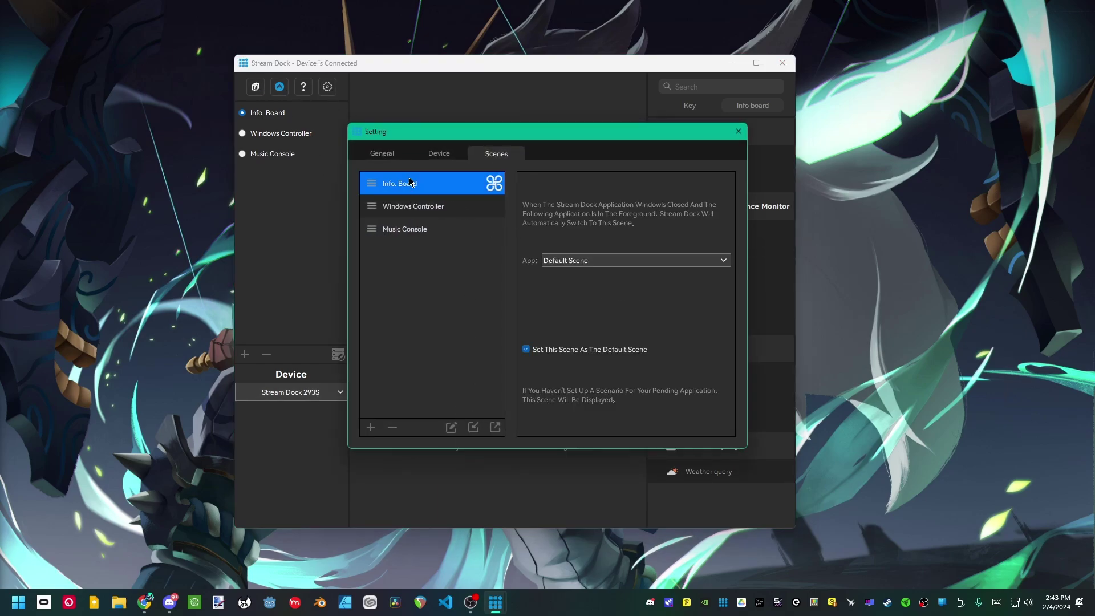
left_click(423, 206)
left_click(424, 229)
left_click(396, 154)
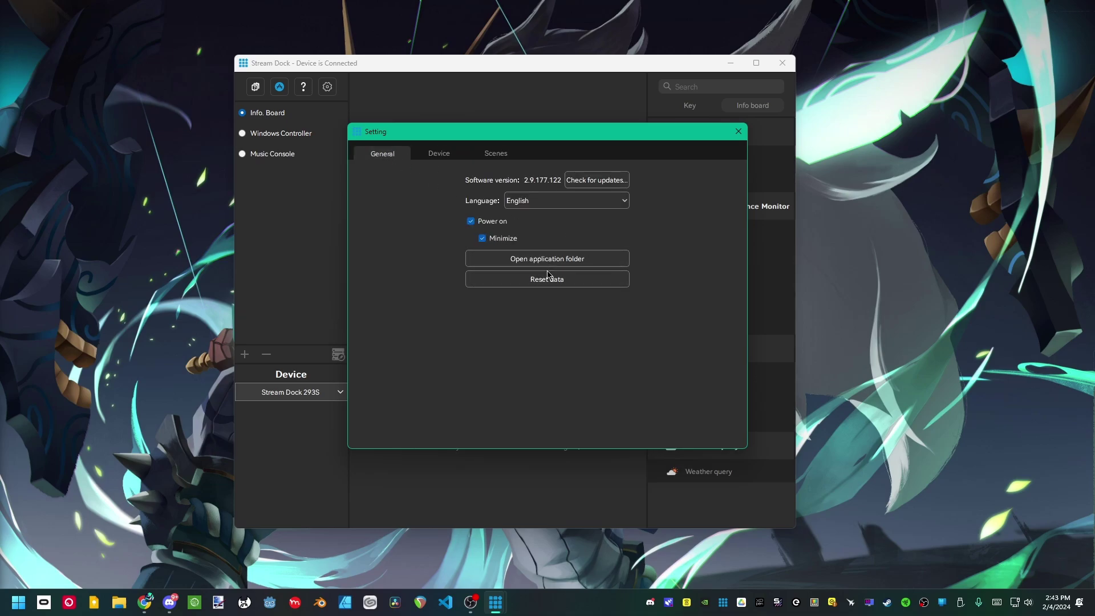
Attempt a device firmware update and dismiss the failure message and reconnect tip.
left_click(453, 154)
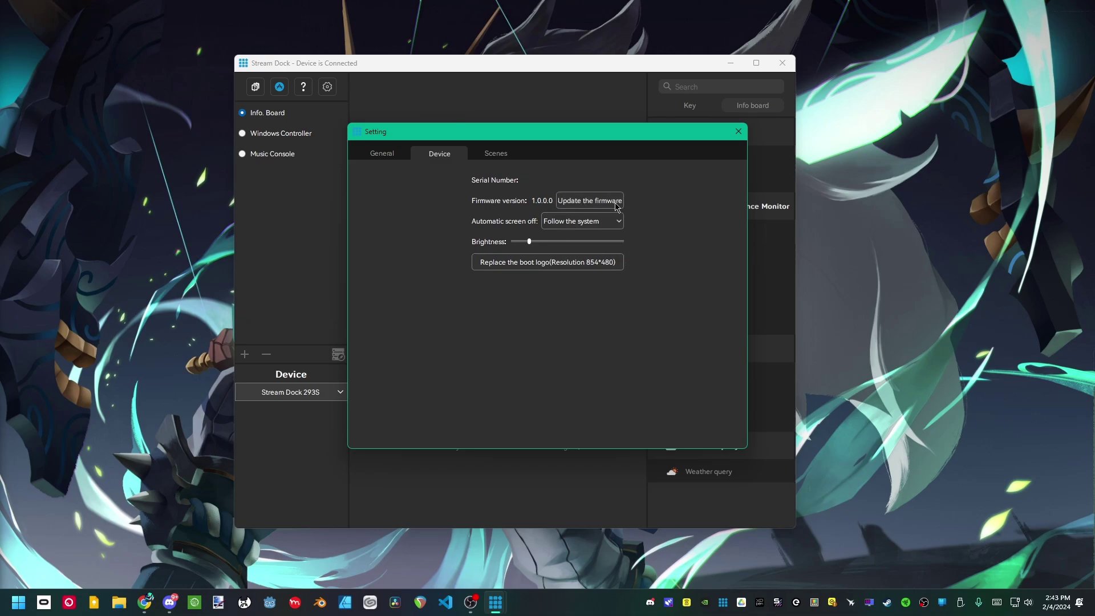
left_click(587, 201)
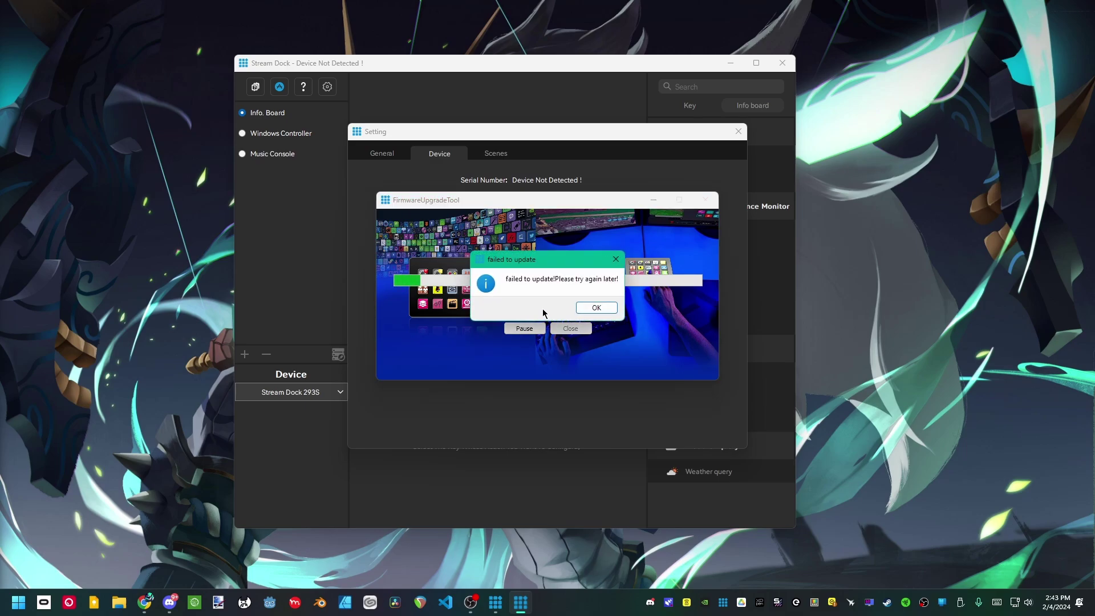
left_click(596, 308)
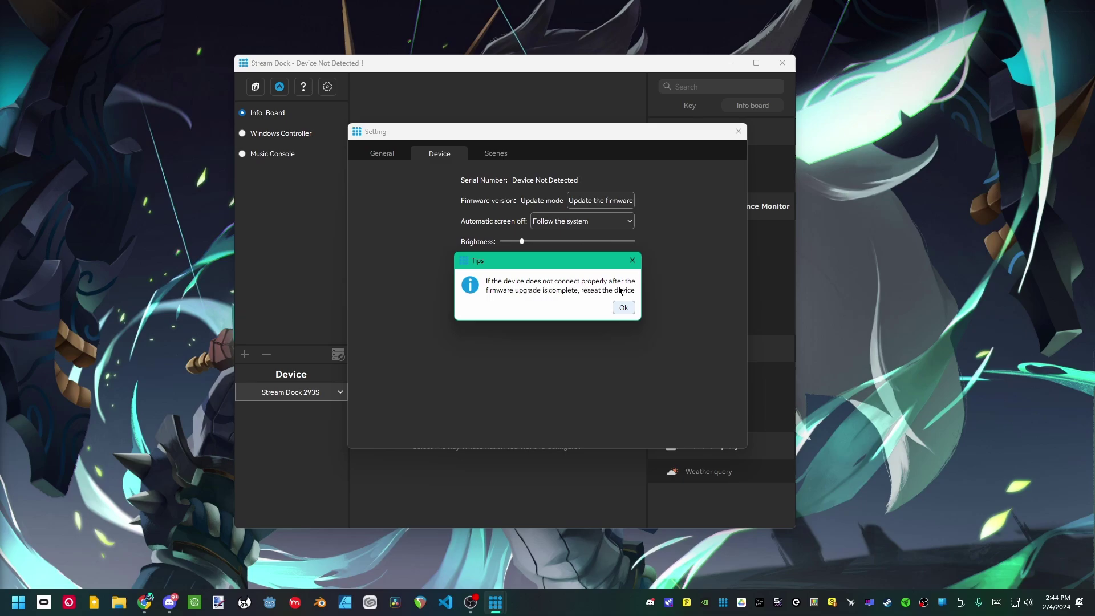
left_click(622, 308)
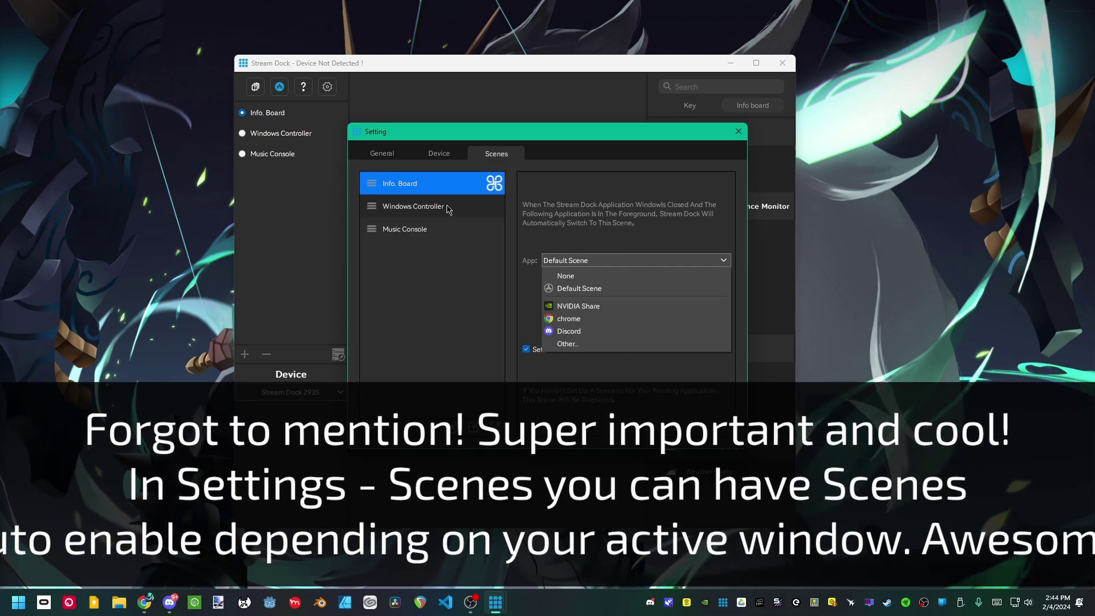
Review the Info. Board scene settings and close the settings window.
left_click(422, 229)
left_click(448, 187)
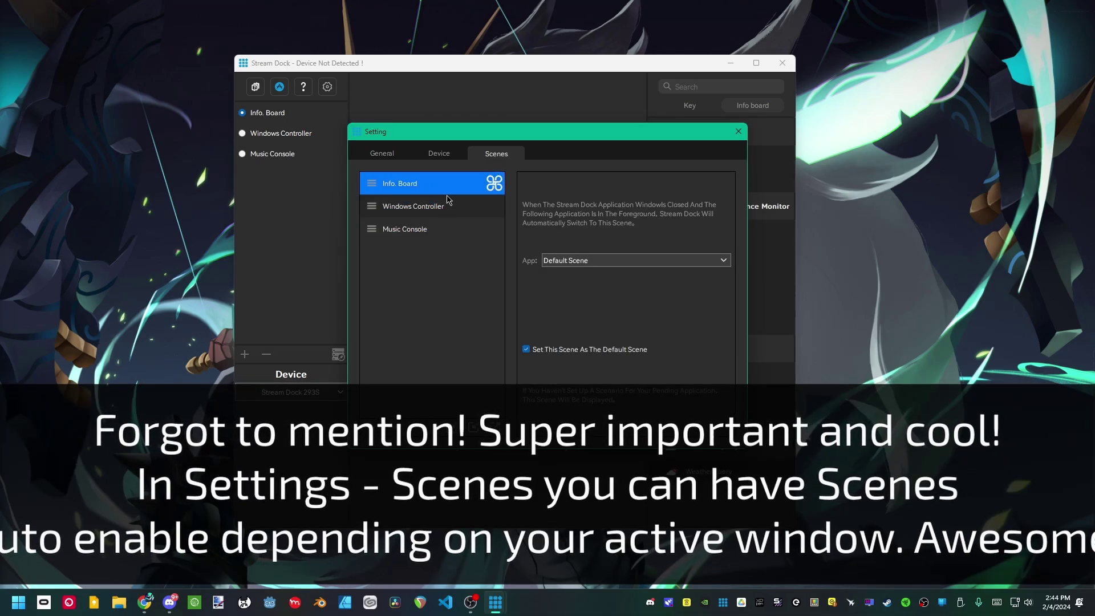
left_click(738, 132)
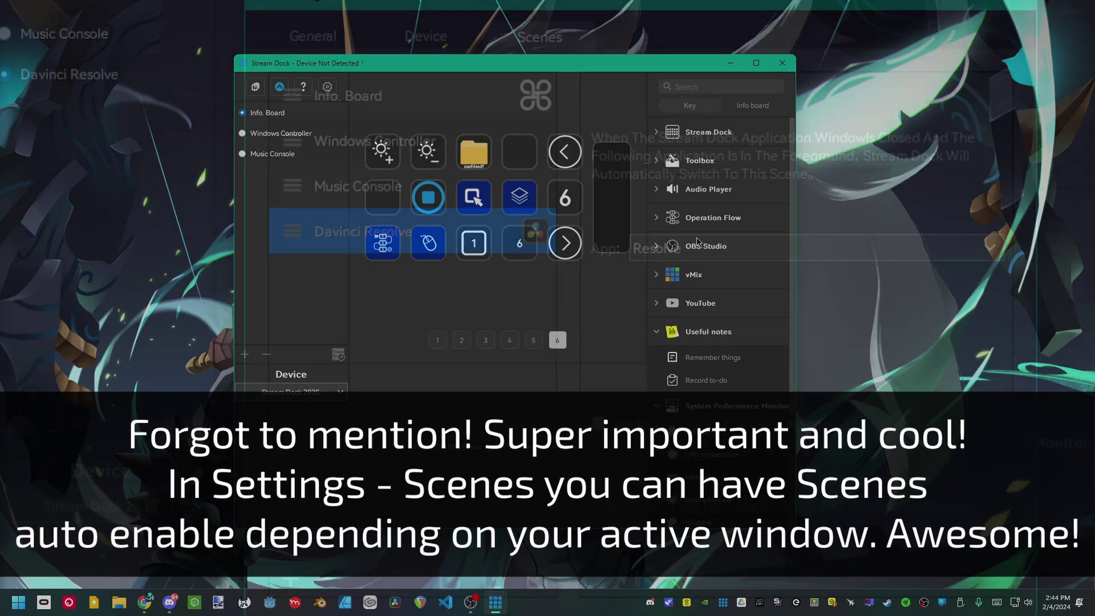